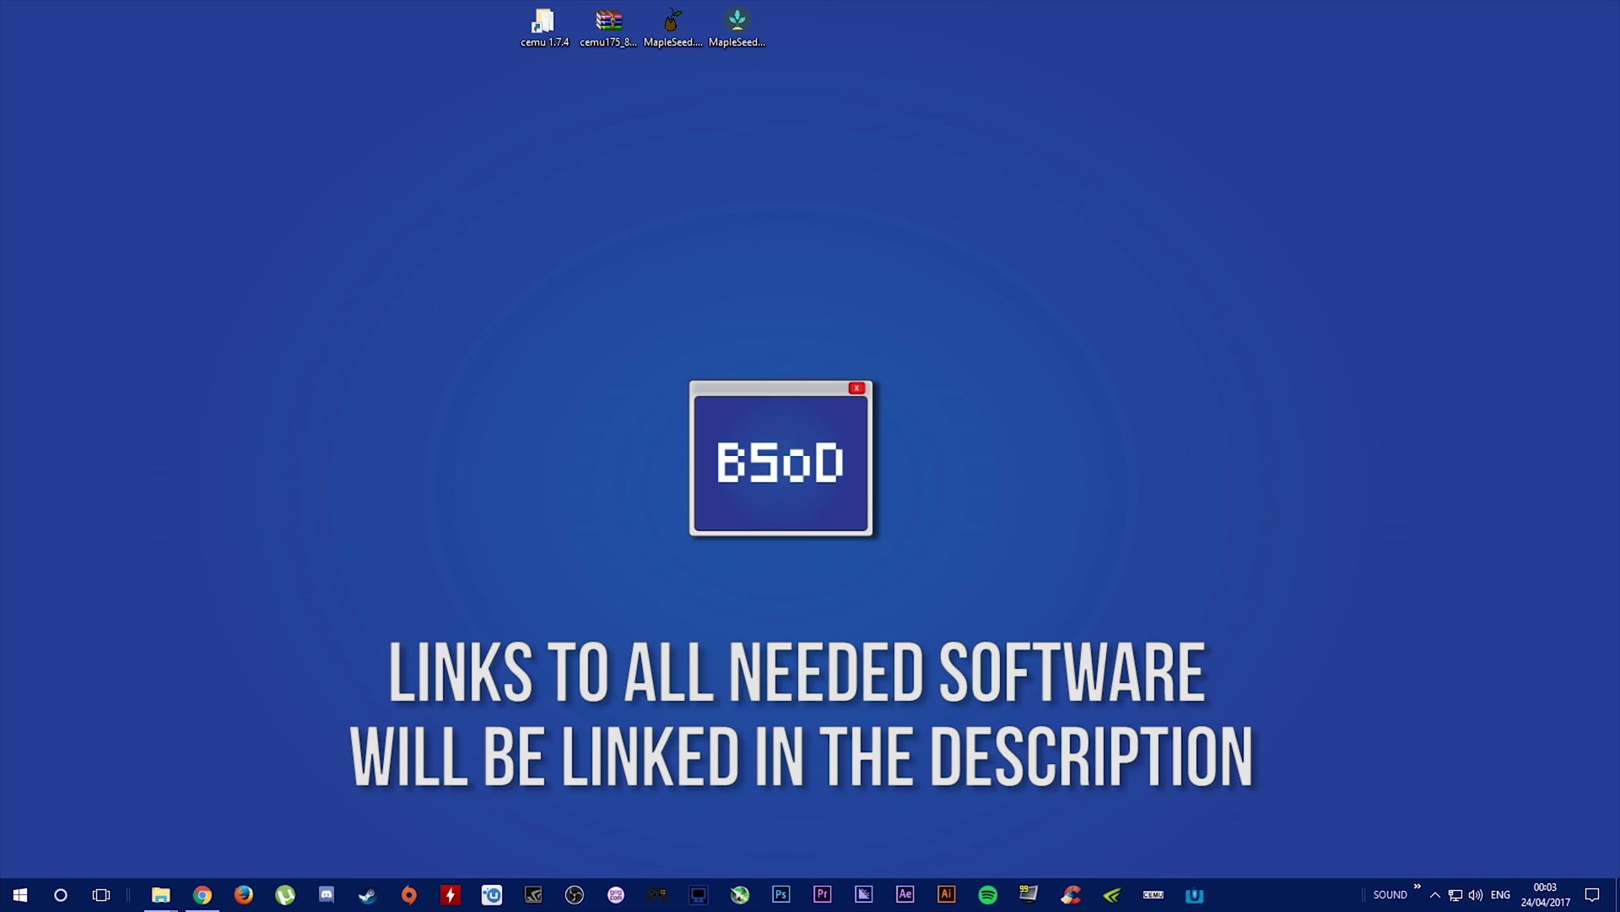
Create a folder named cemu on the desktop and open it
right_click(619, 172)
mouse_move(746, 333)
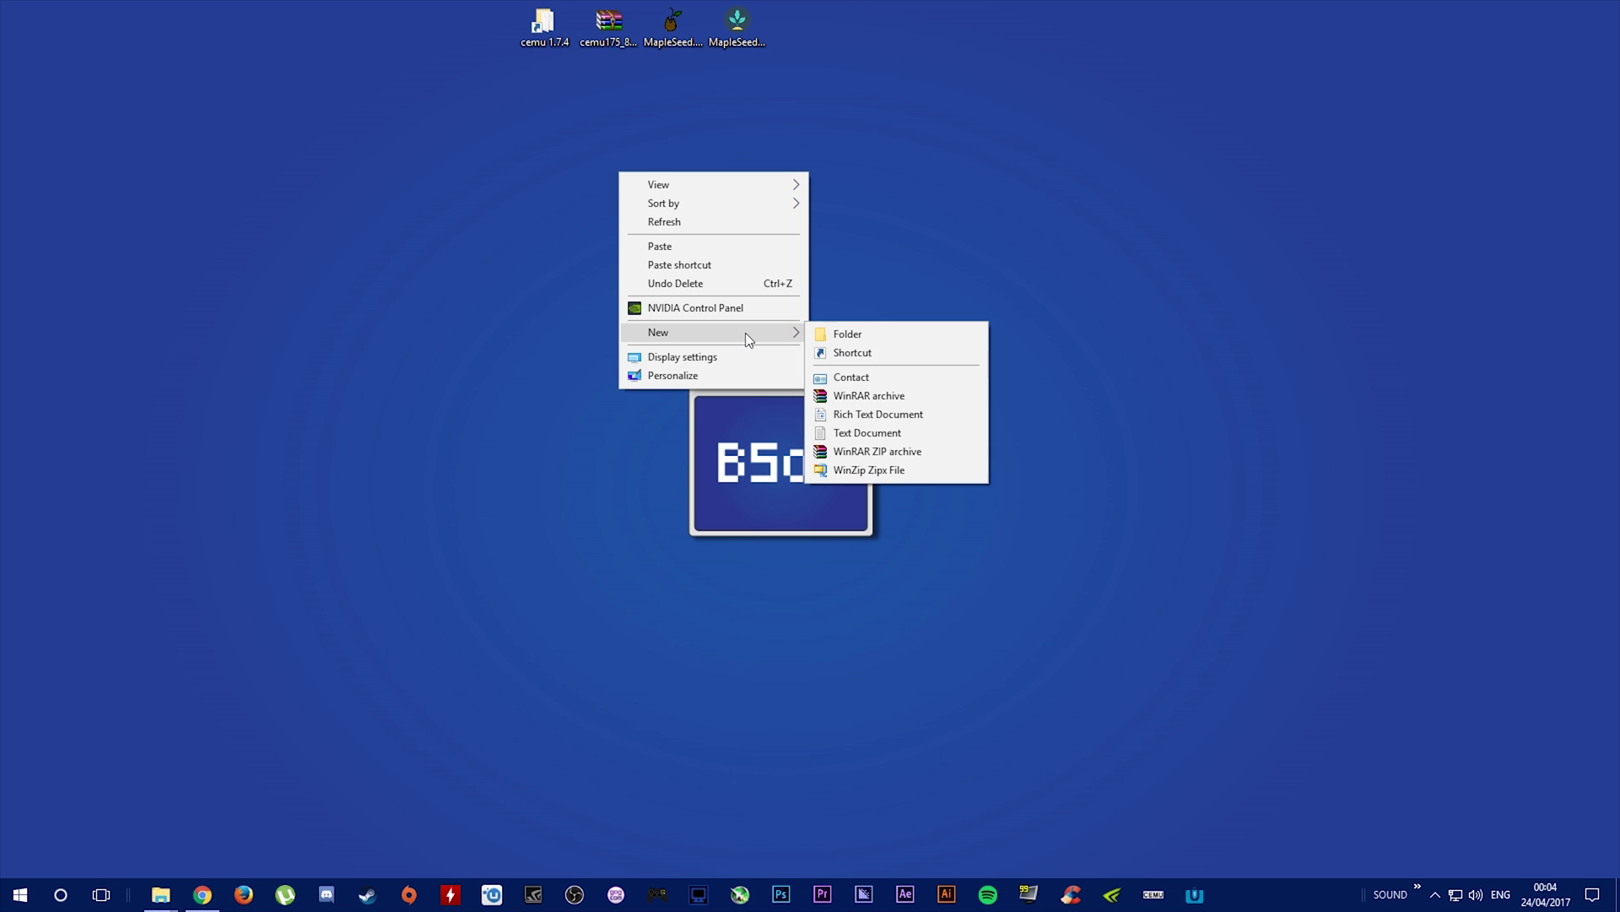
click(852, 333)
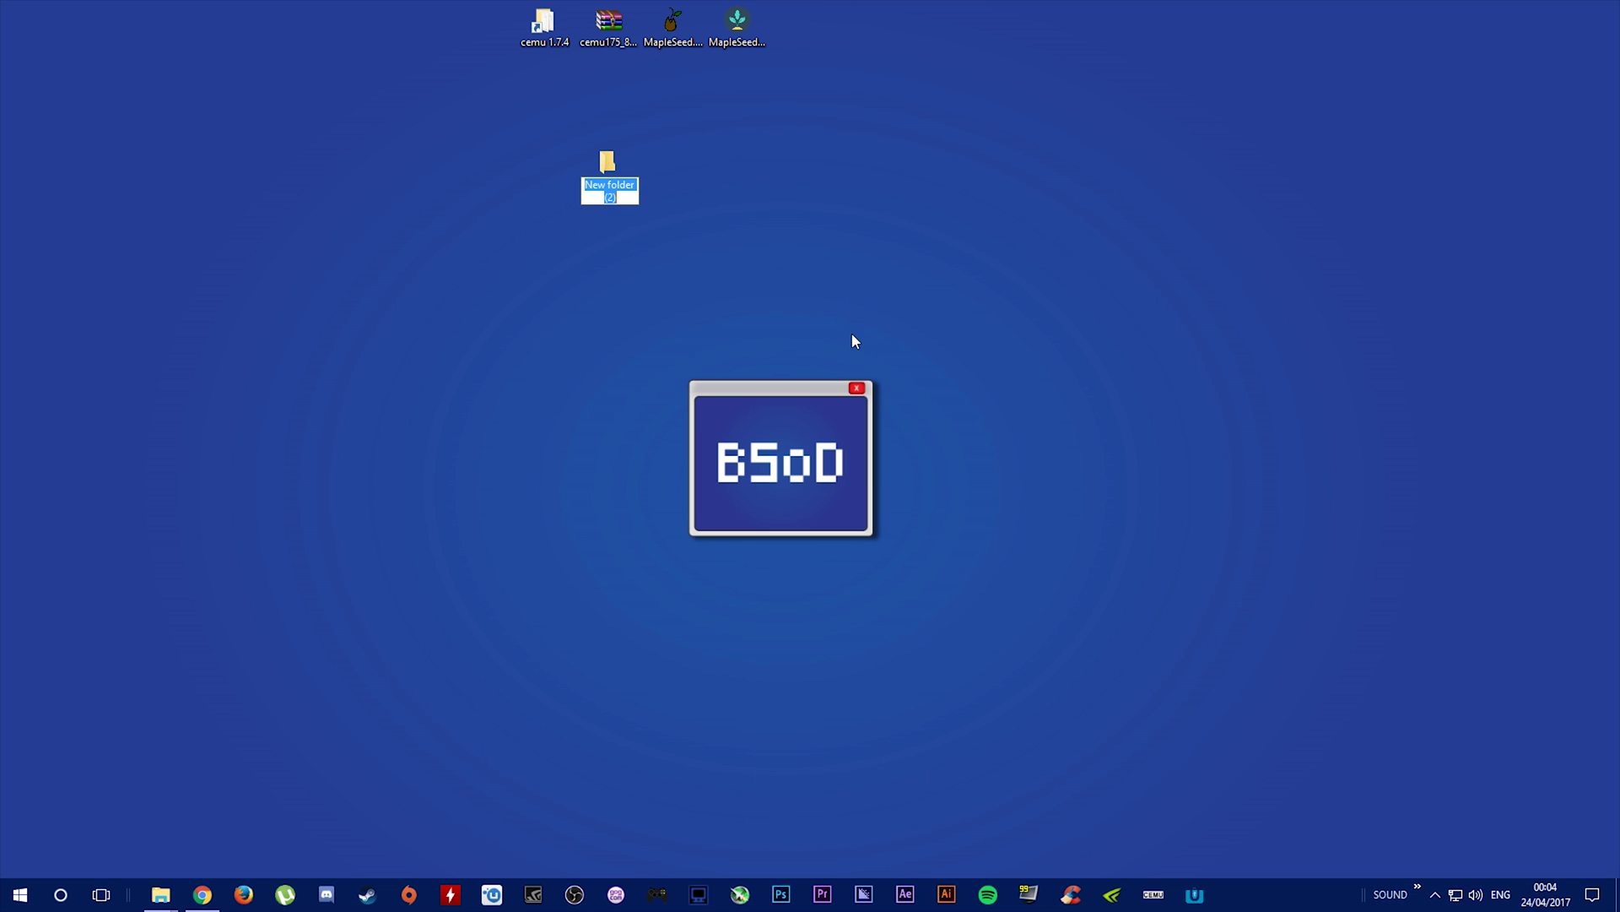
text(cemu)
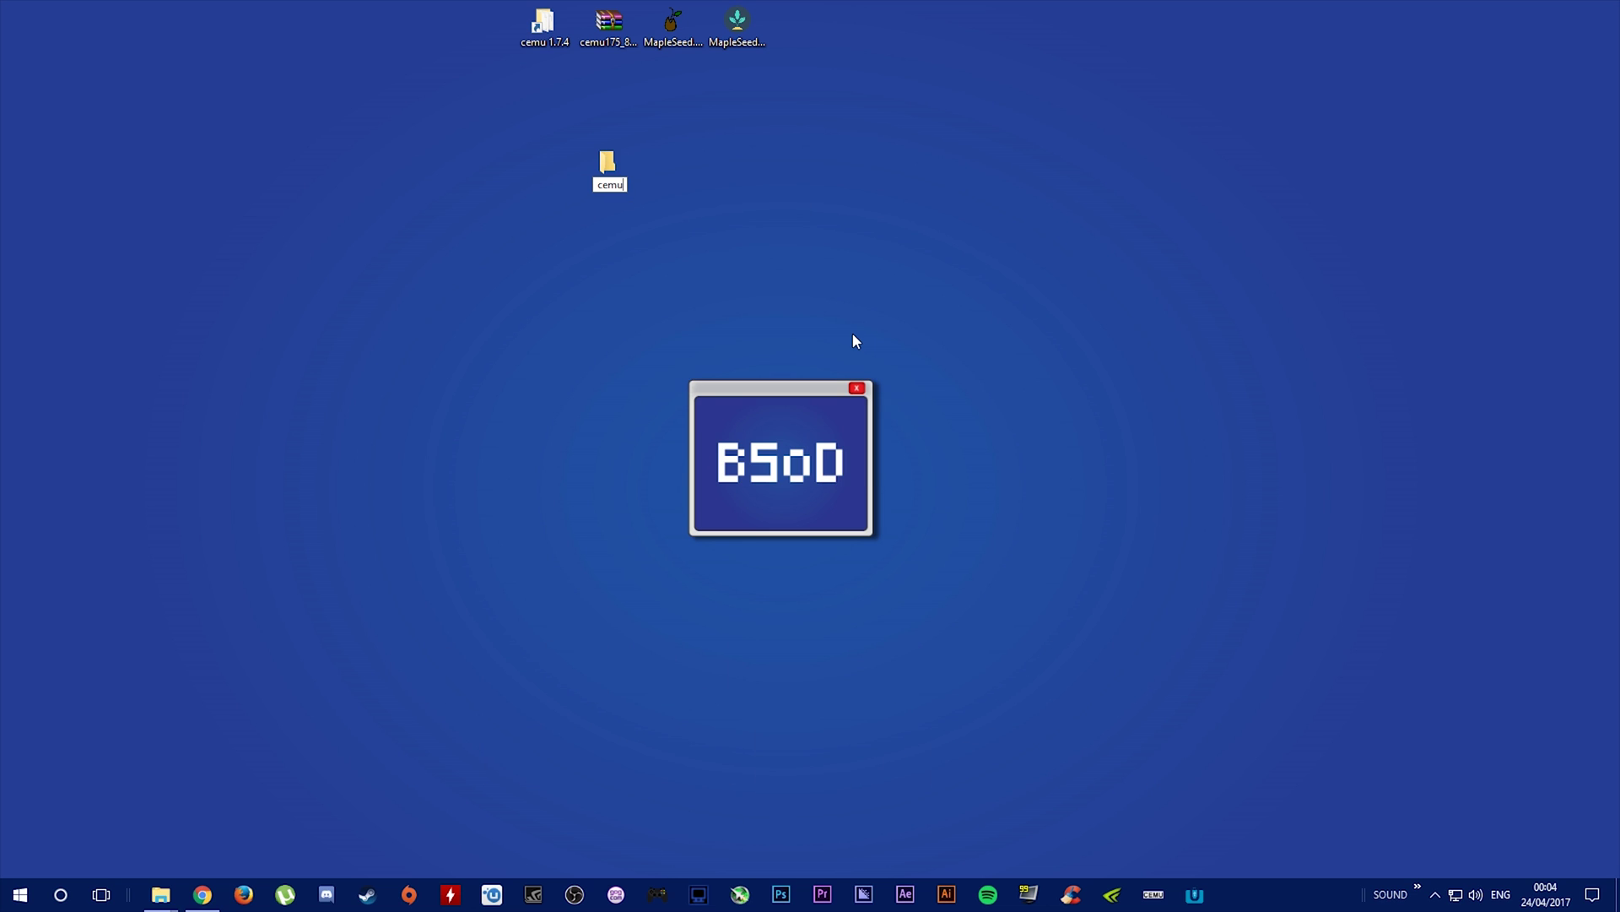
key(Return)
double_click(608, 165)
Move the cemu175 zip into the cemu folder, extract it there, and return the archive to the desktop
drag(608, 24, 673, 327)
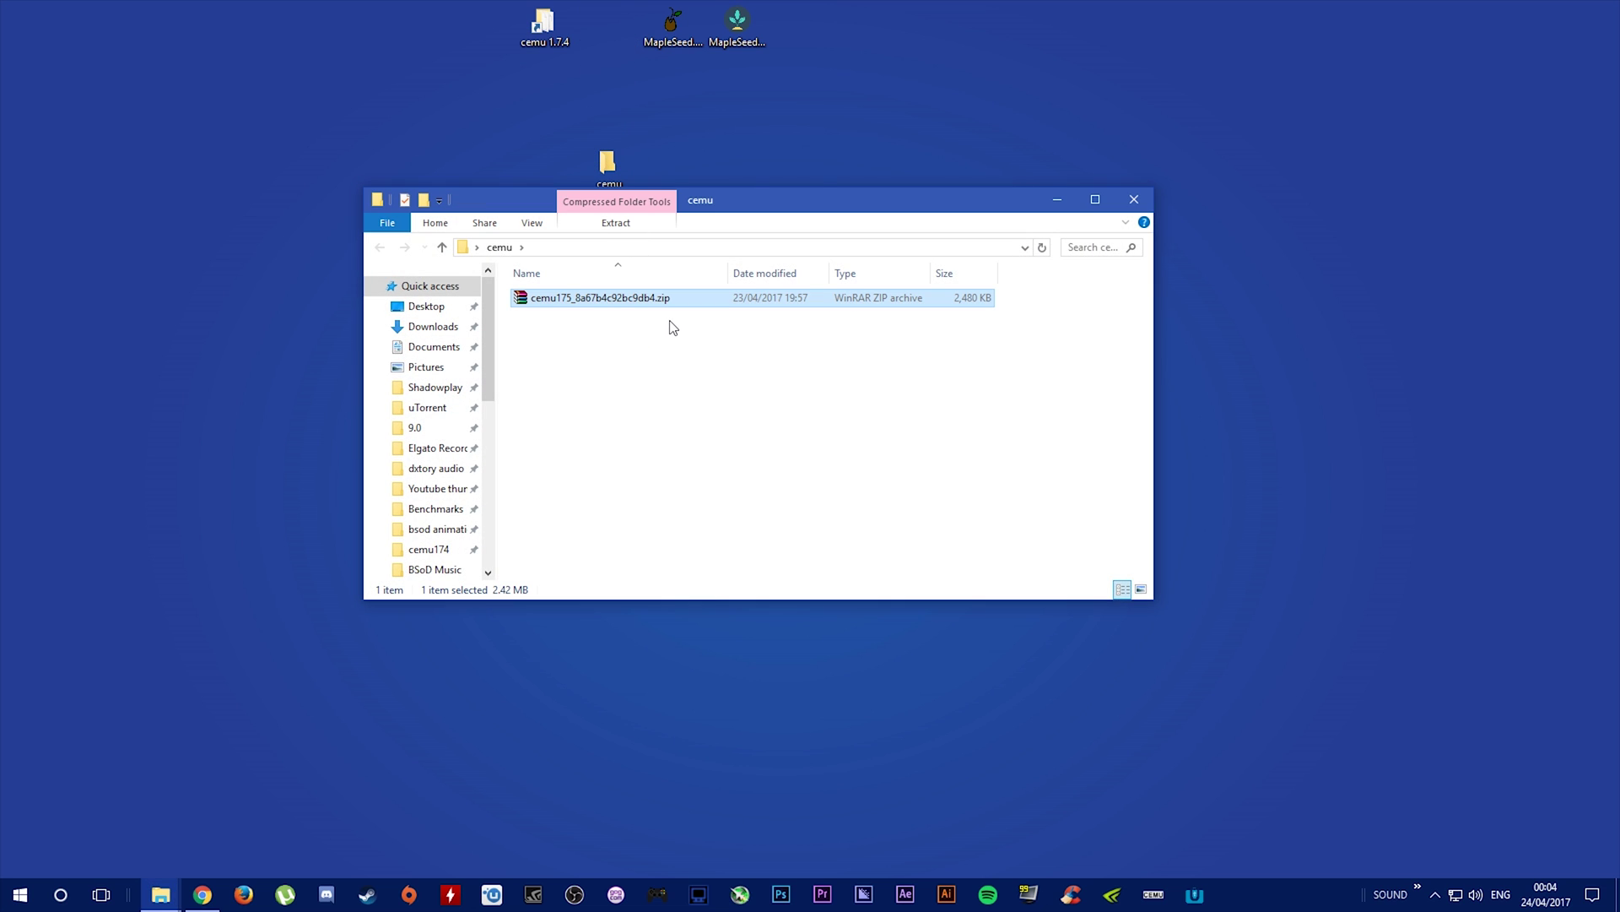
right_click(600, 301)
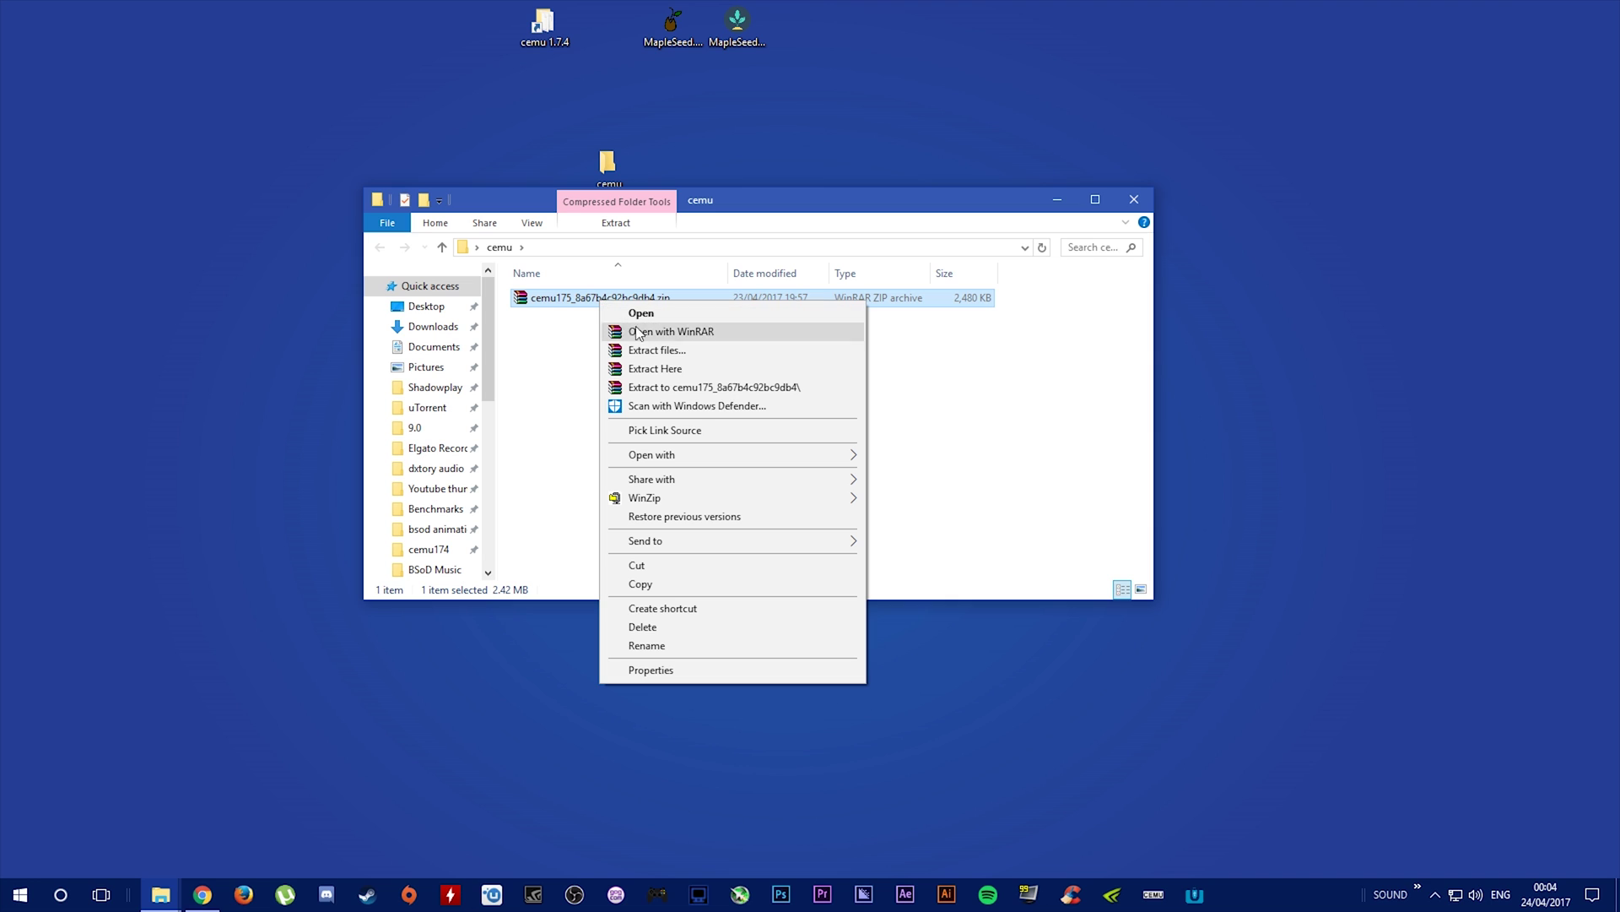
click(675, 368)
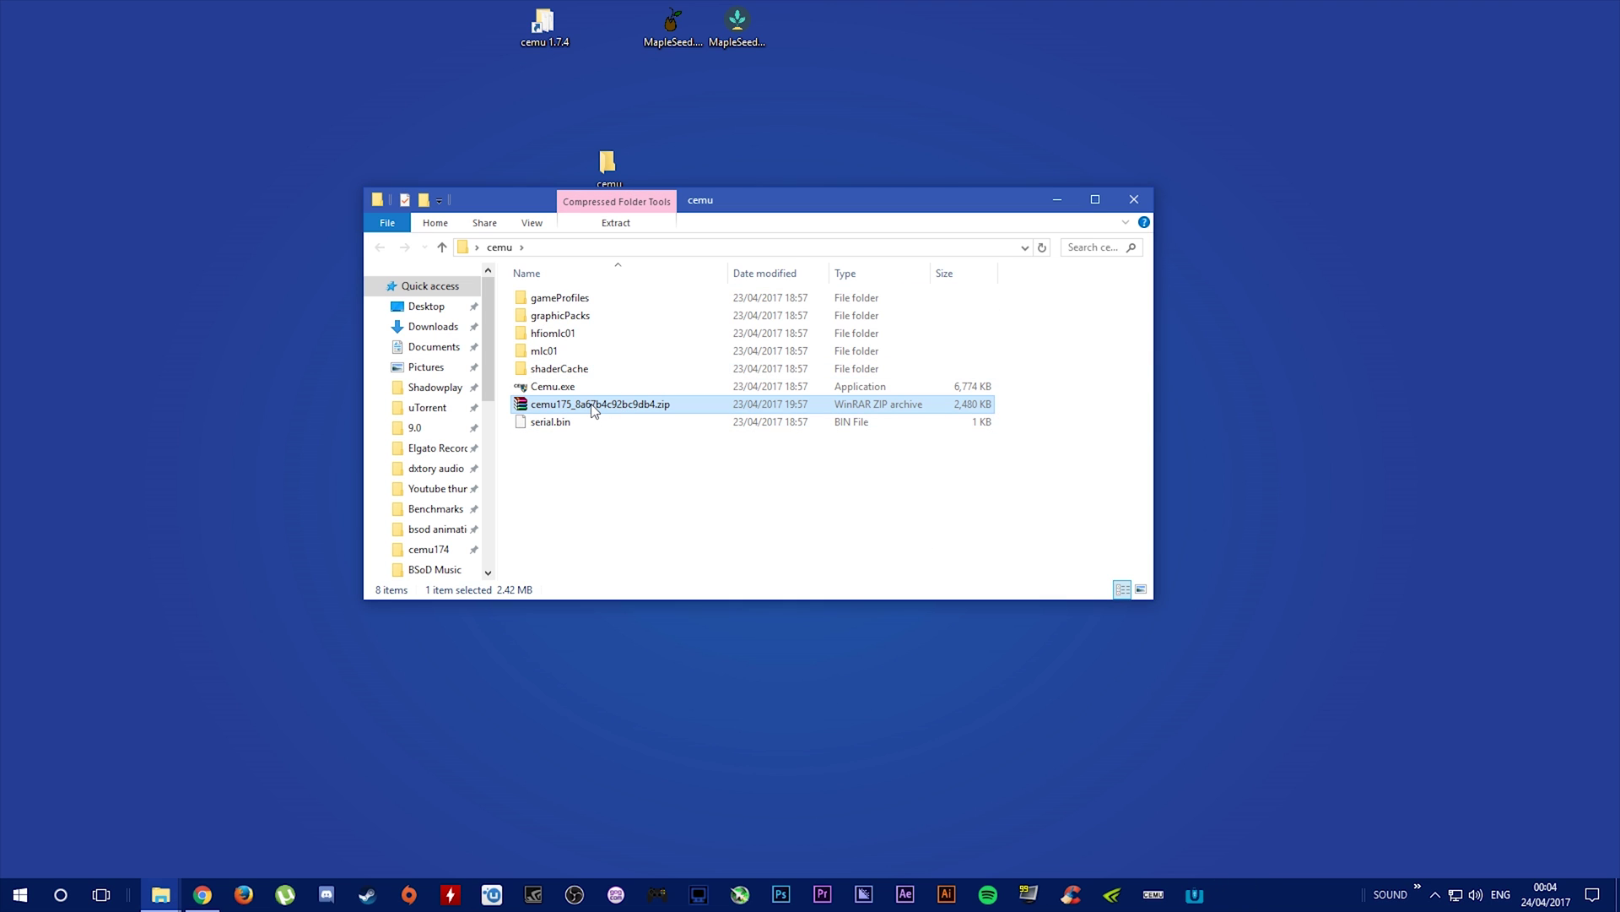
mouse_move(595, 409)
drag(595, 409, 609, 88)
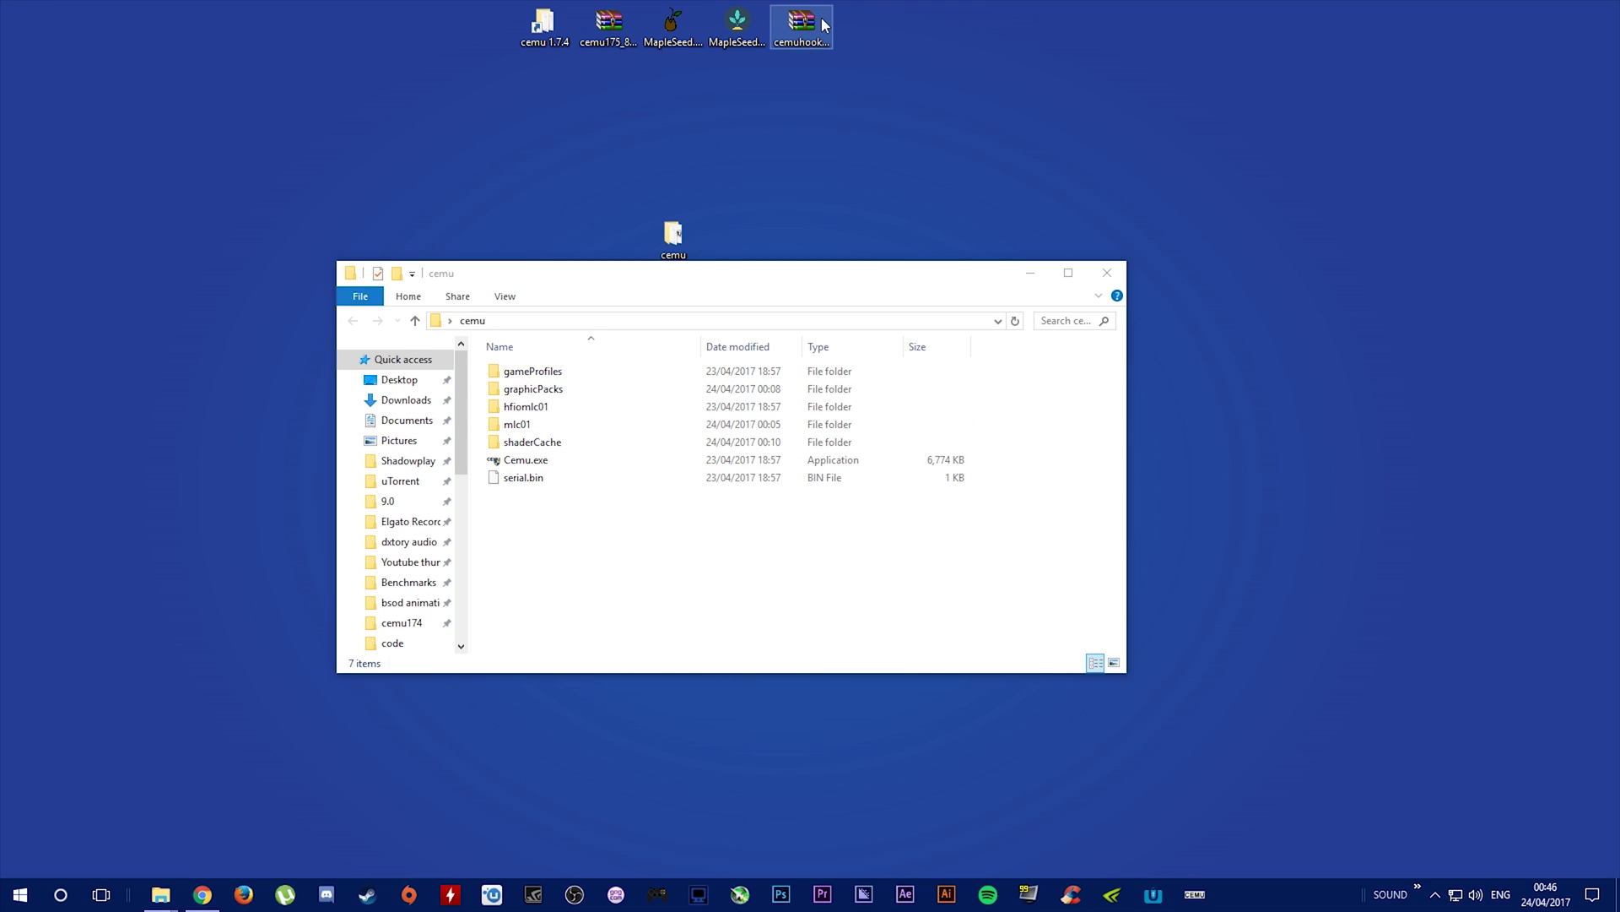
Move cemuhook_174d_0410.zip into the cemu folder, extract it there, and return the archive to the desktop
mouse_move(824, 26)
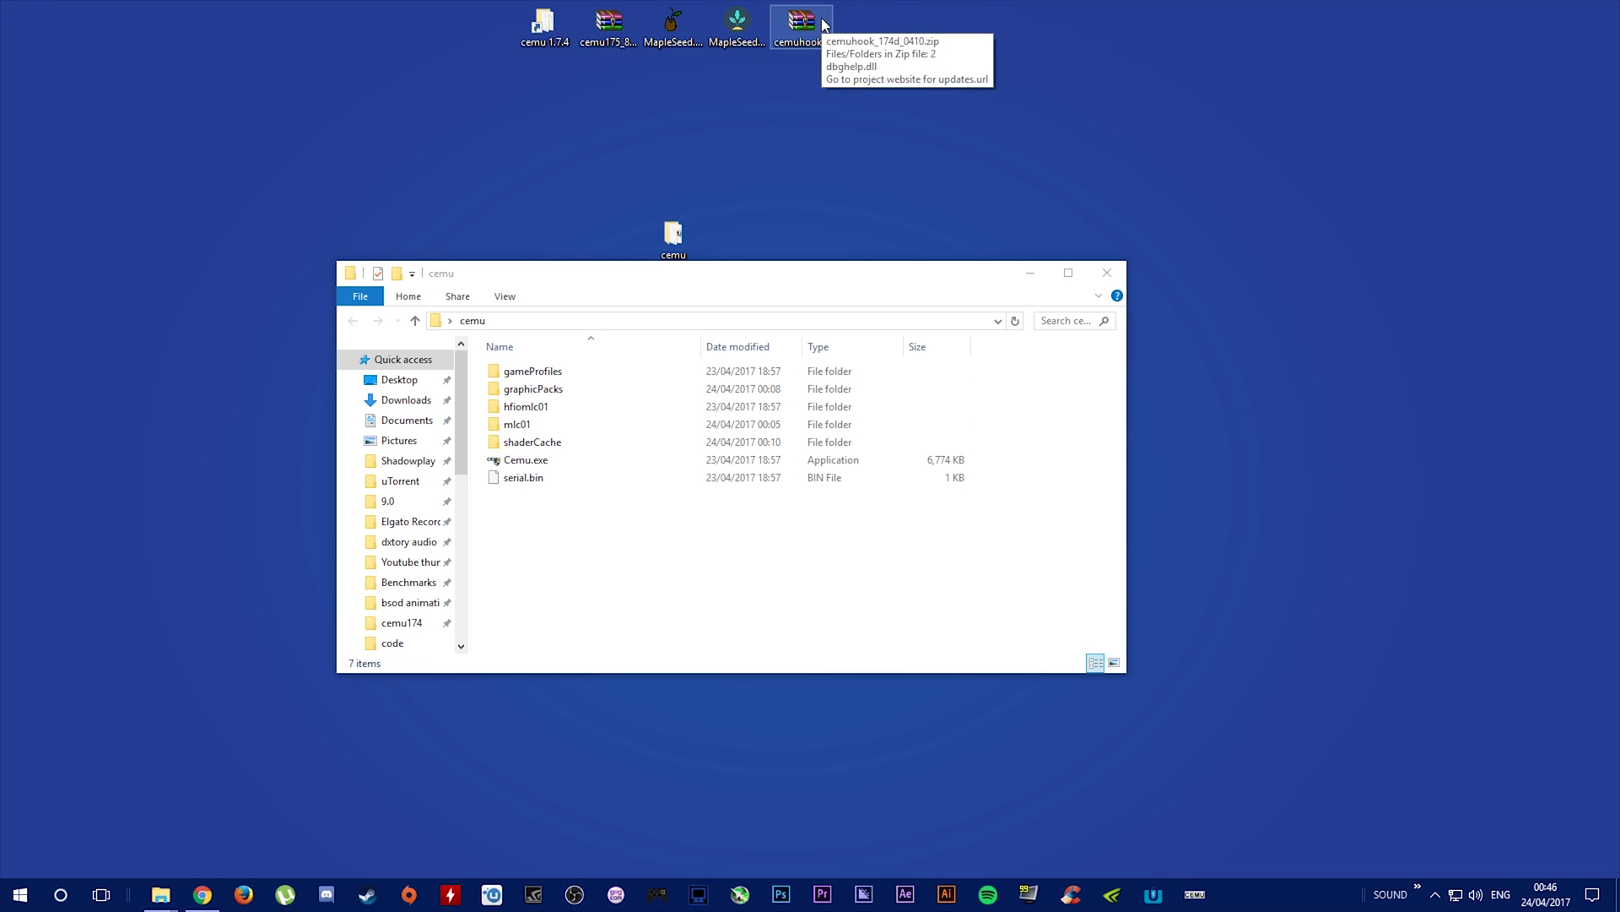
drag(818, 27, 605, 530)
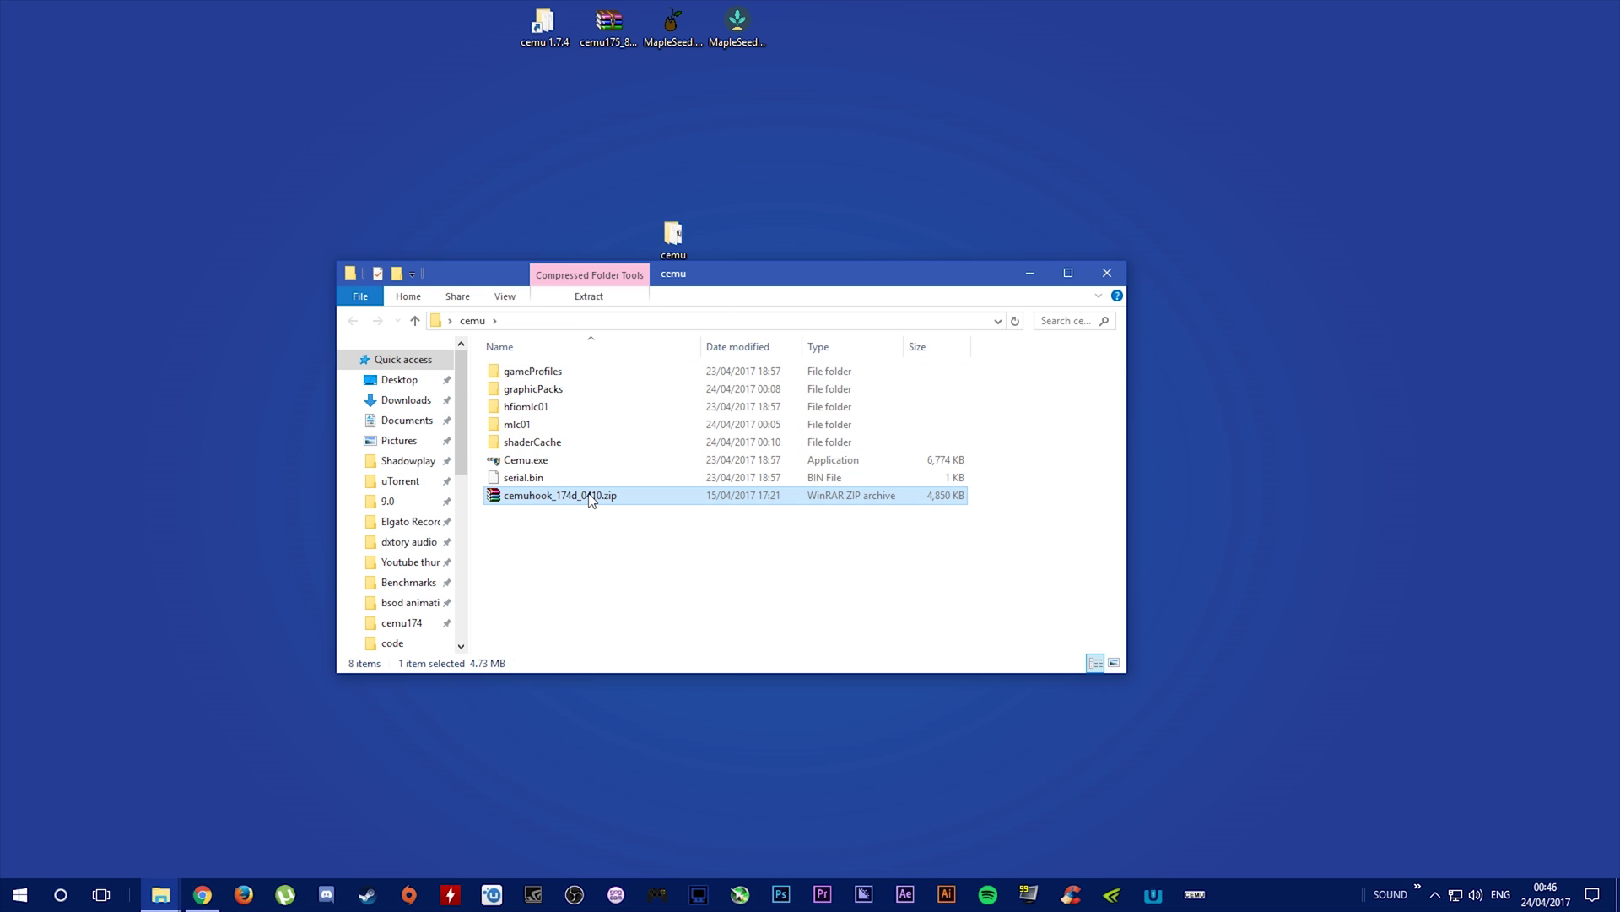
right_click(596, 498)
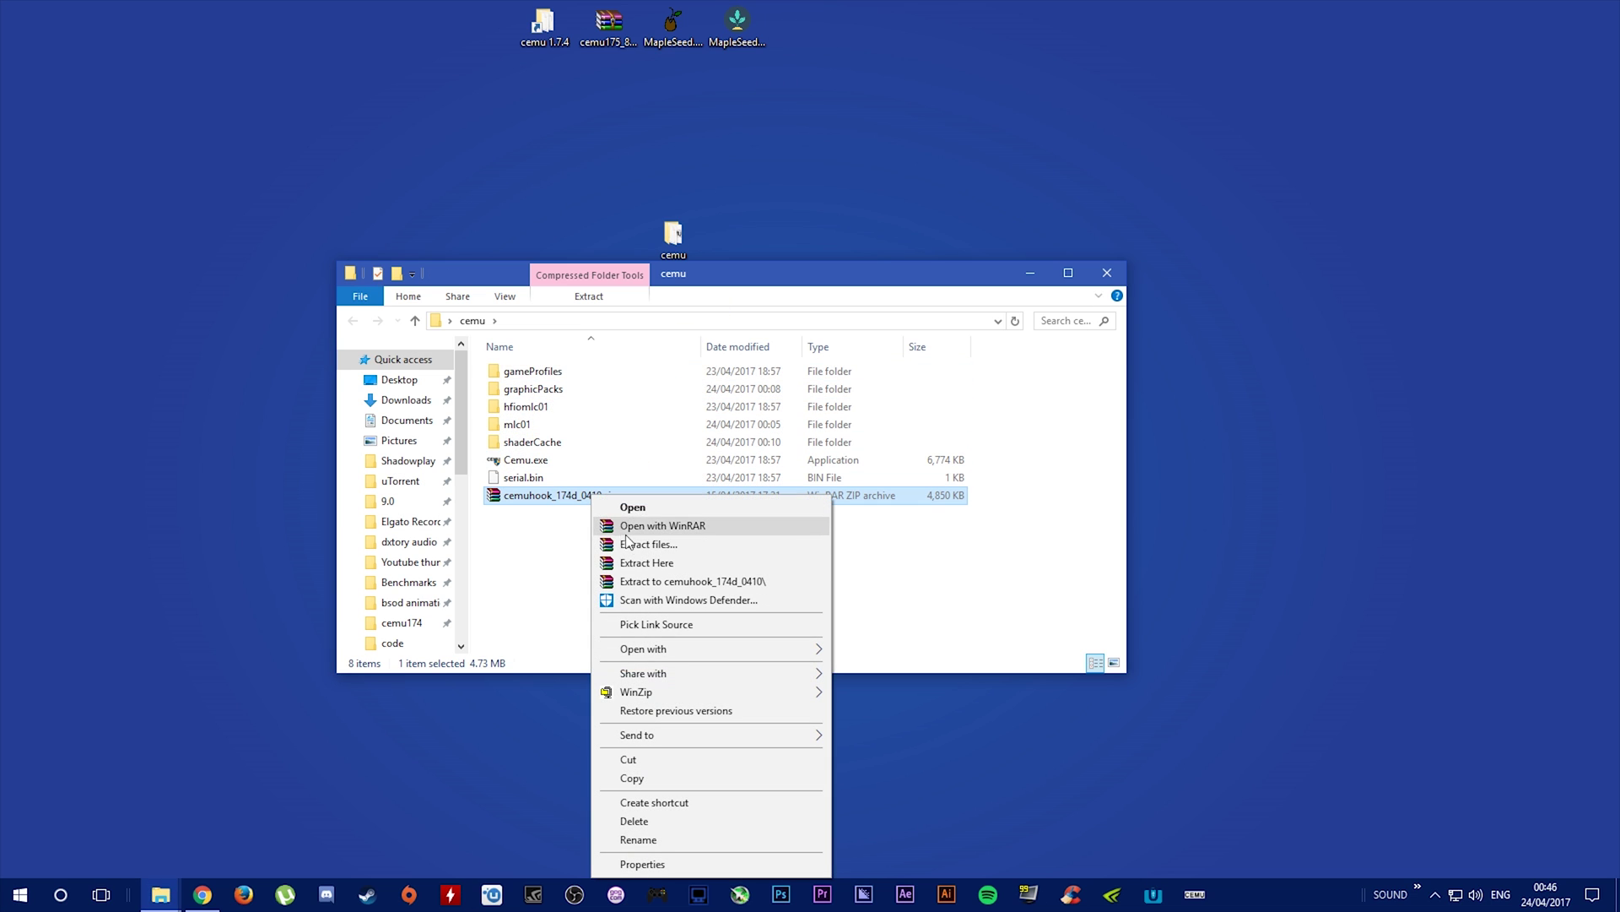
click(639, 563)
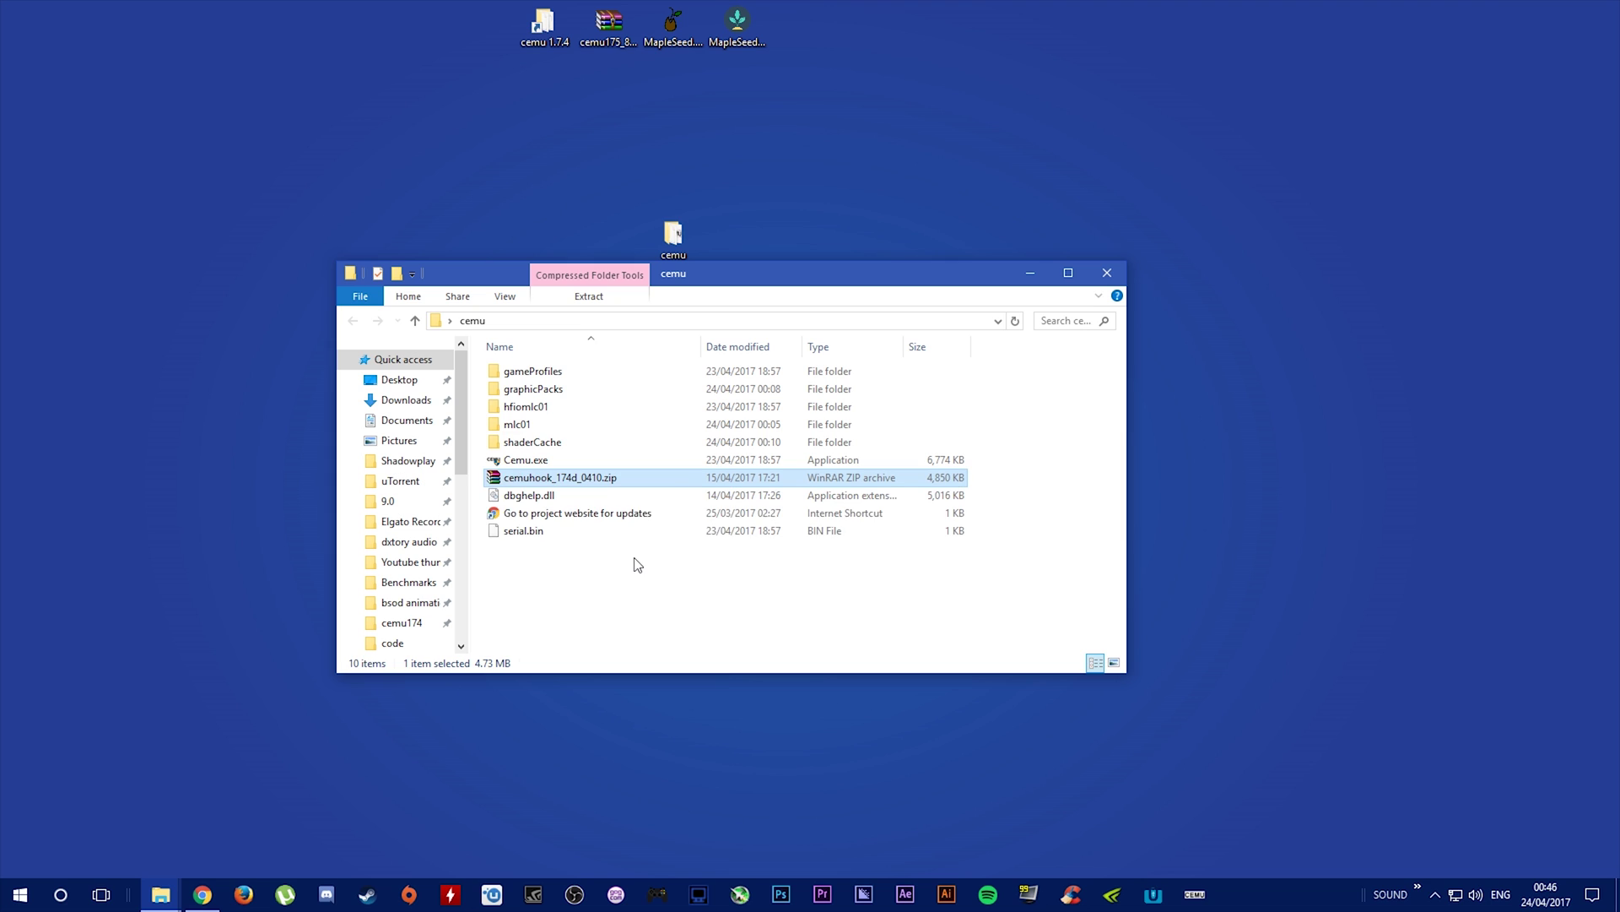
drag(579, 482, 825, 56)
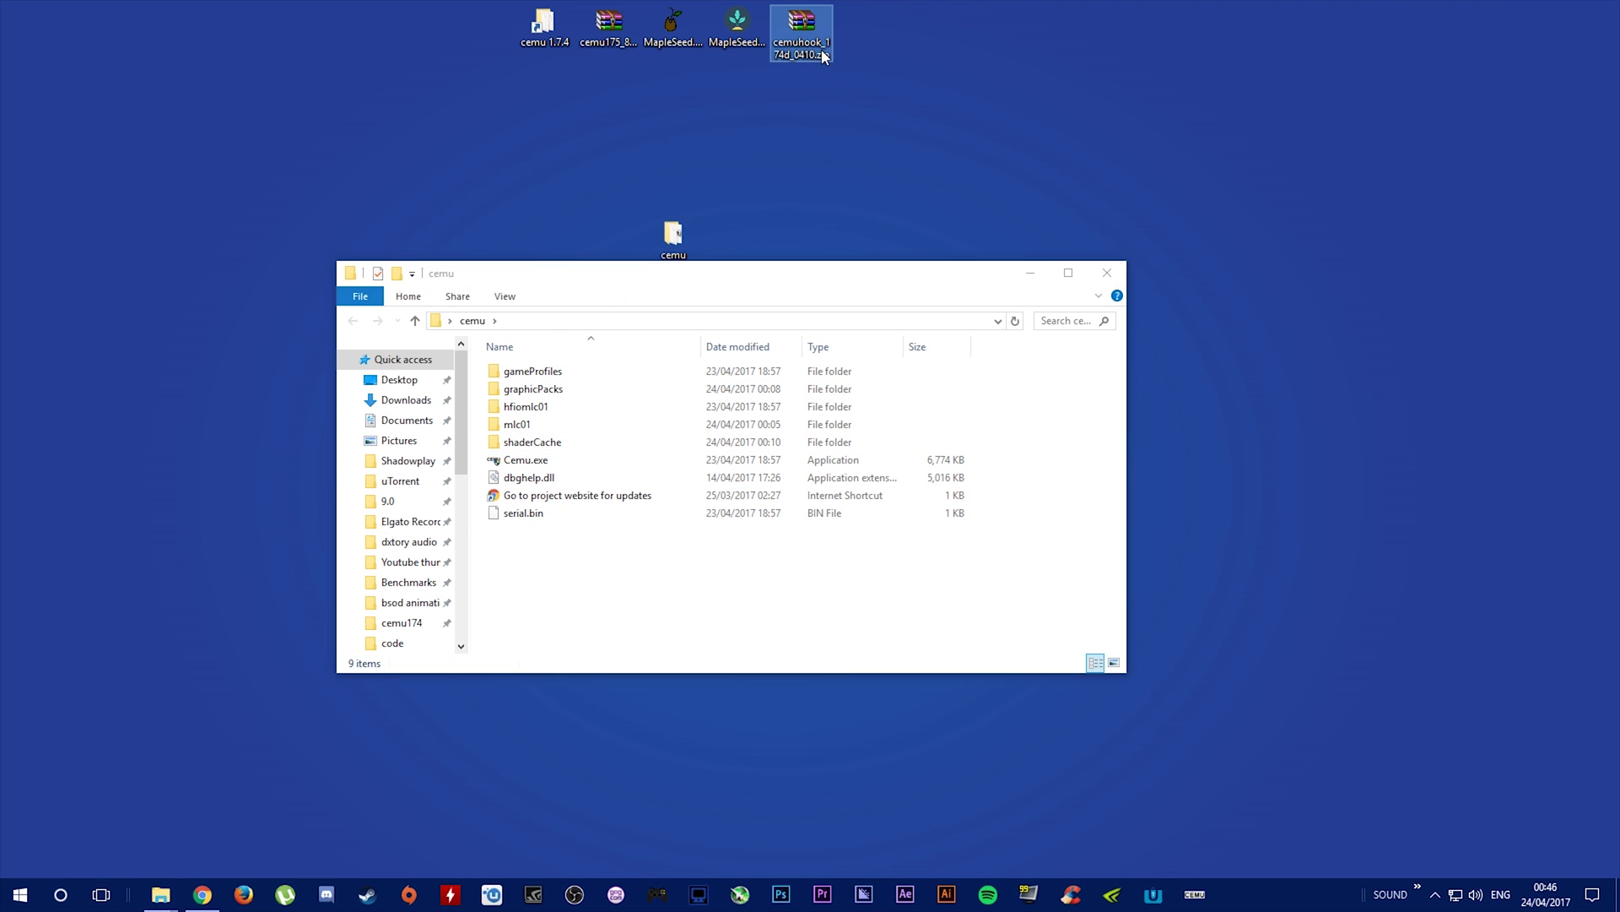
click(573, 500)
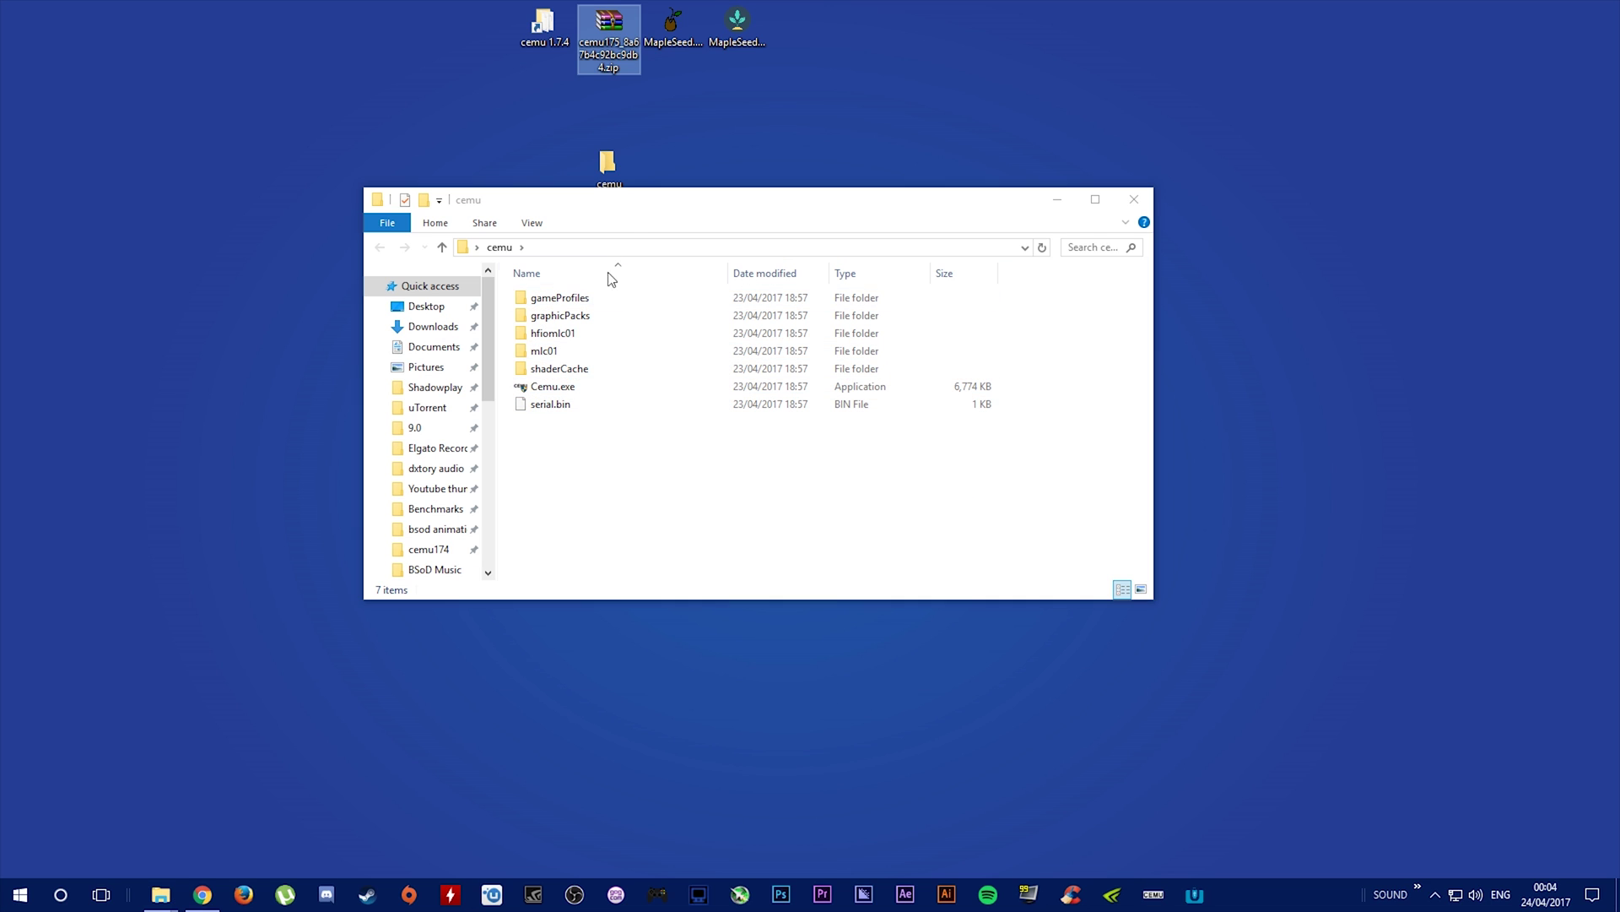
Open the old cemu 1.7.4 folder and arrange its window side by side with the new cemu folder's window
drag(677, 192, 948, 161)
click(545, 29)
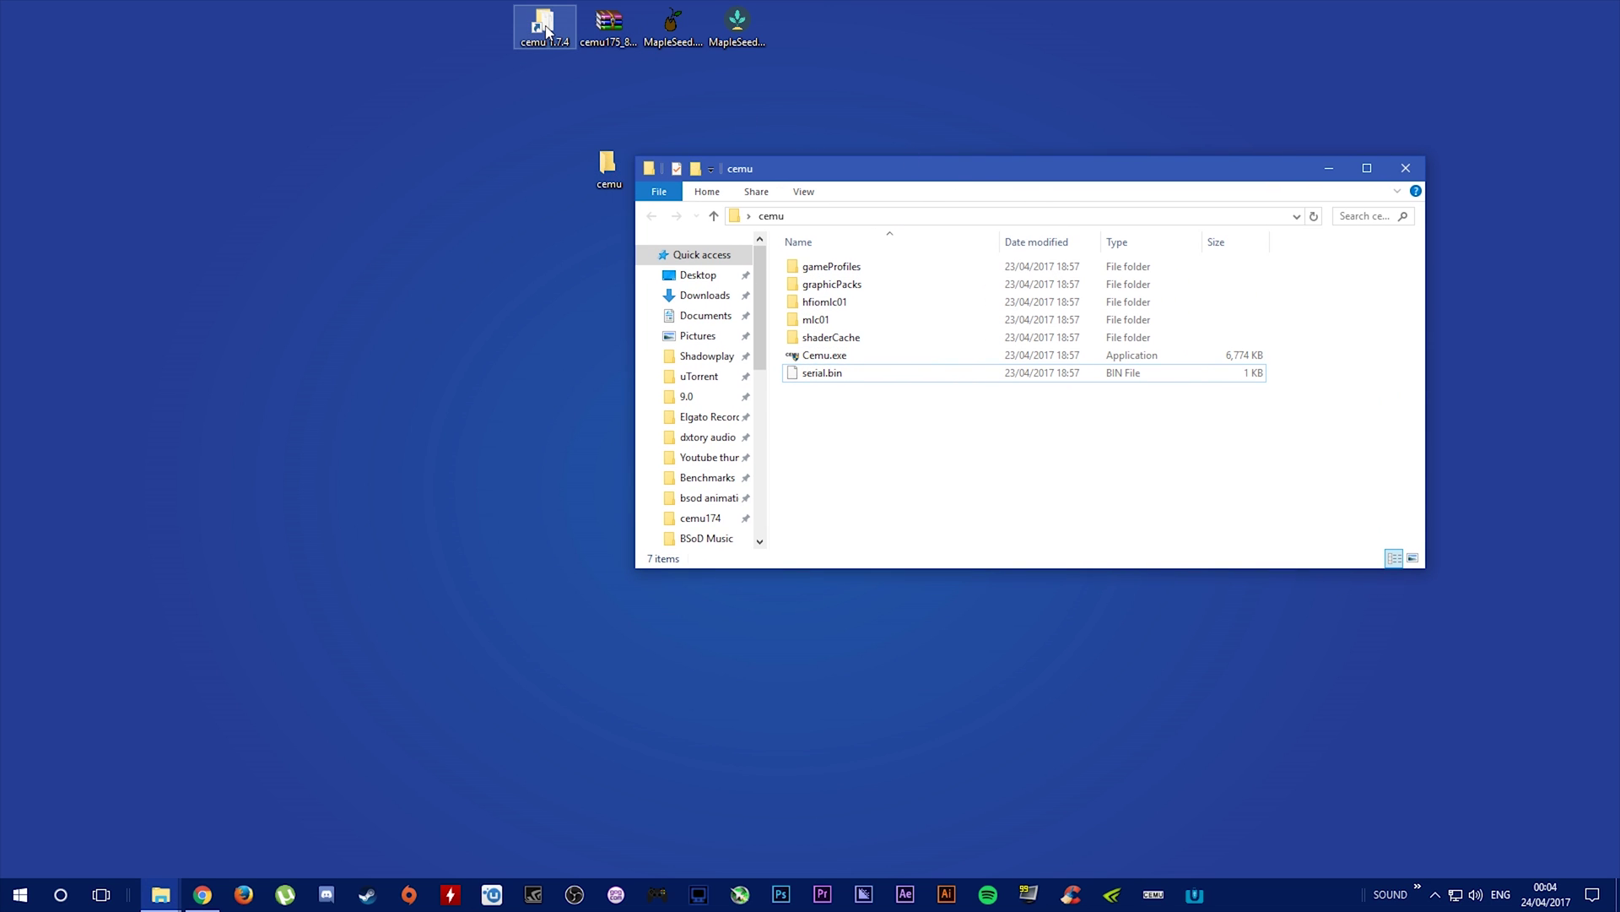
double_click(544, 29)
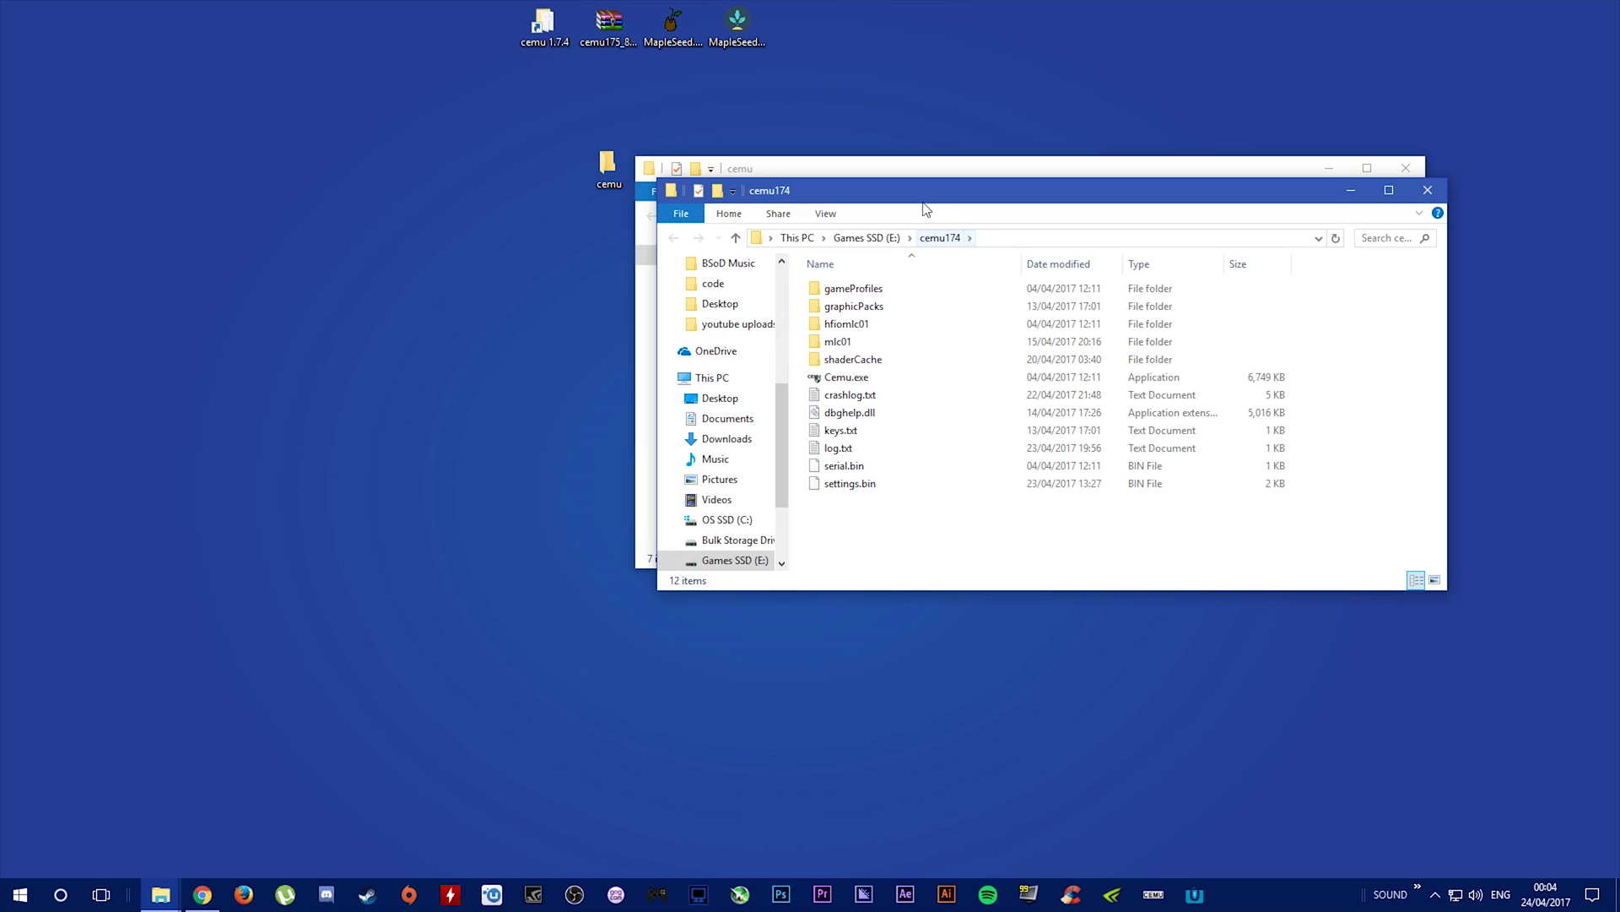
drag(826, 210, 261, 222)
drag(831, 170, 999, 219)
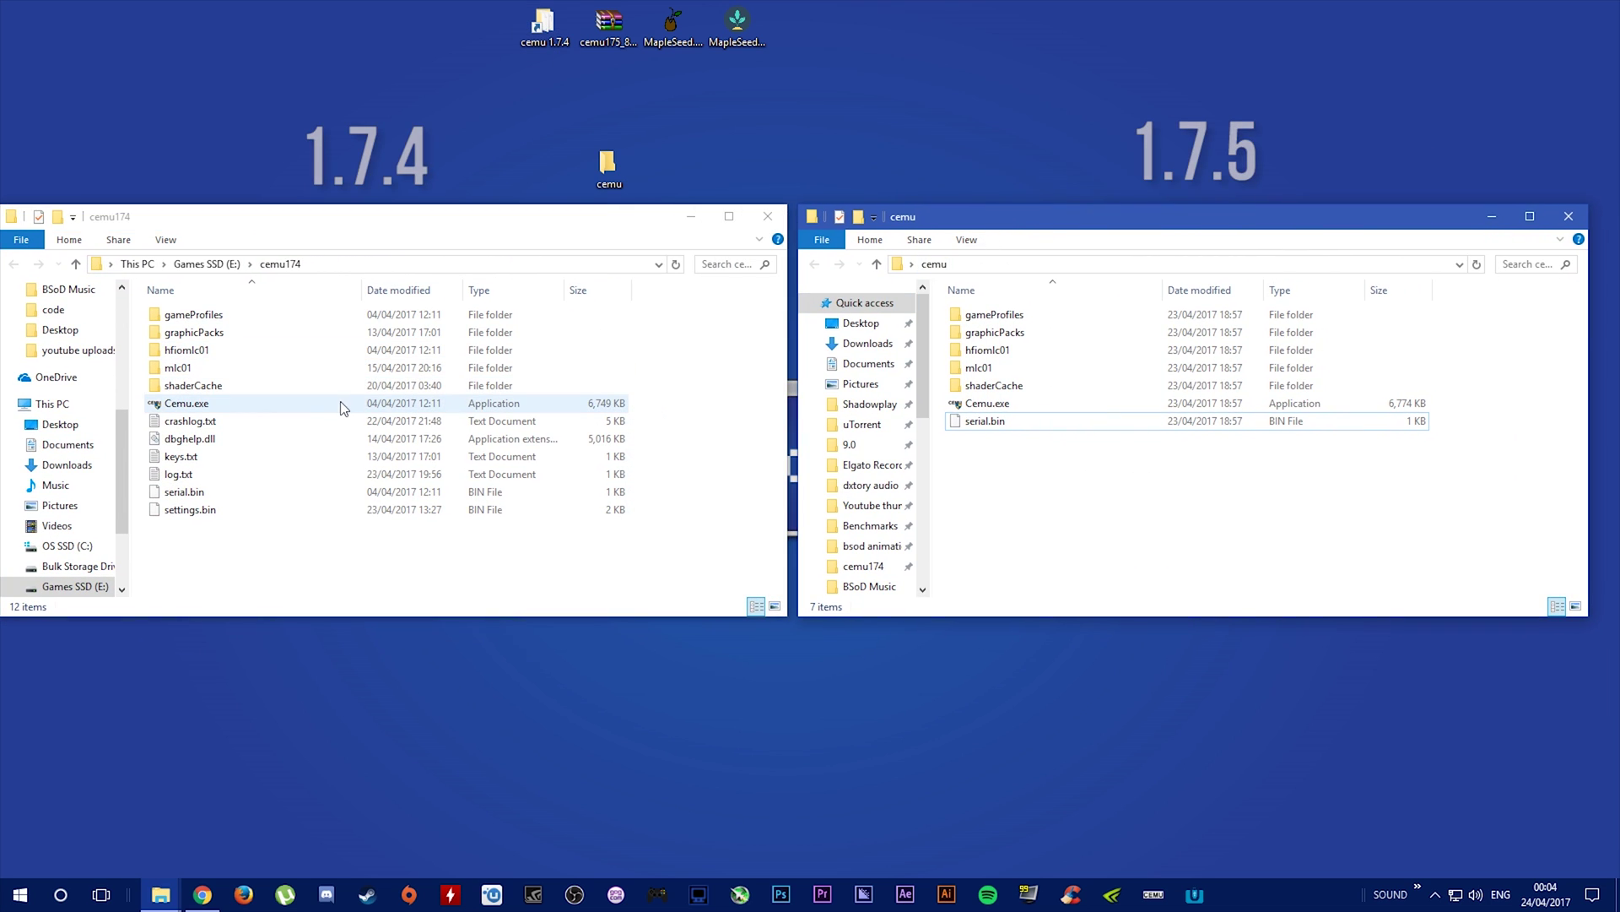
Copy all the BIN files in the shaderCache\transferable folder of cemu174
double_click(225, 385)
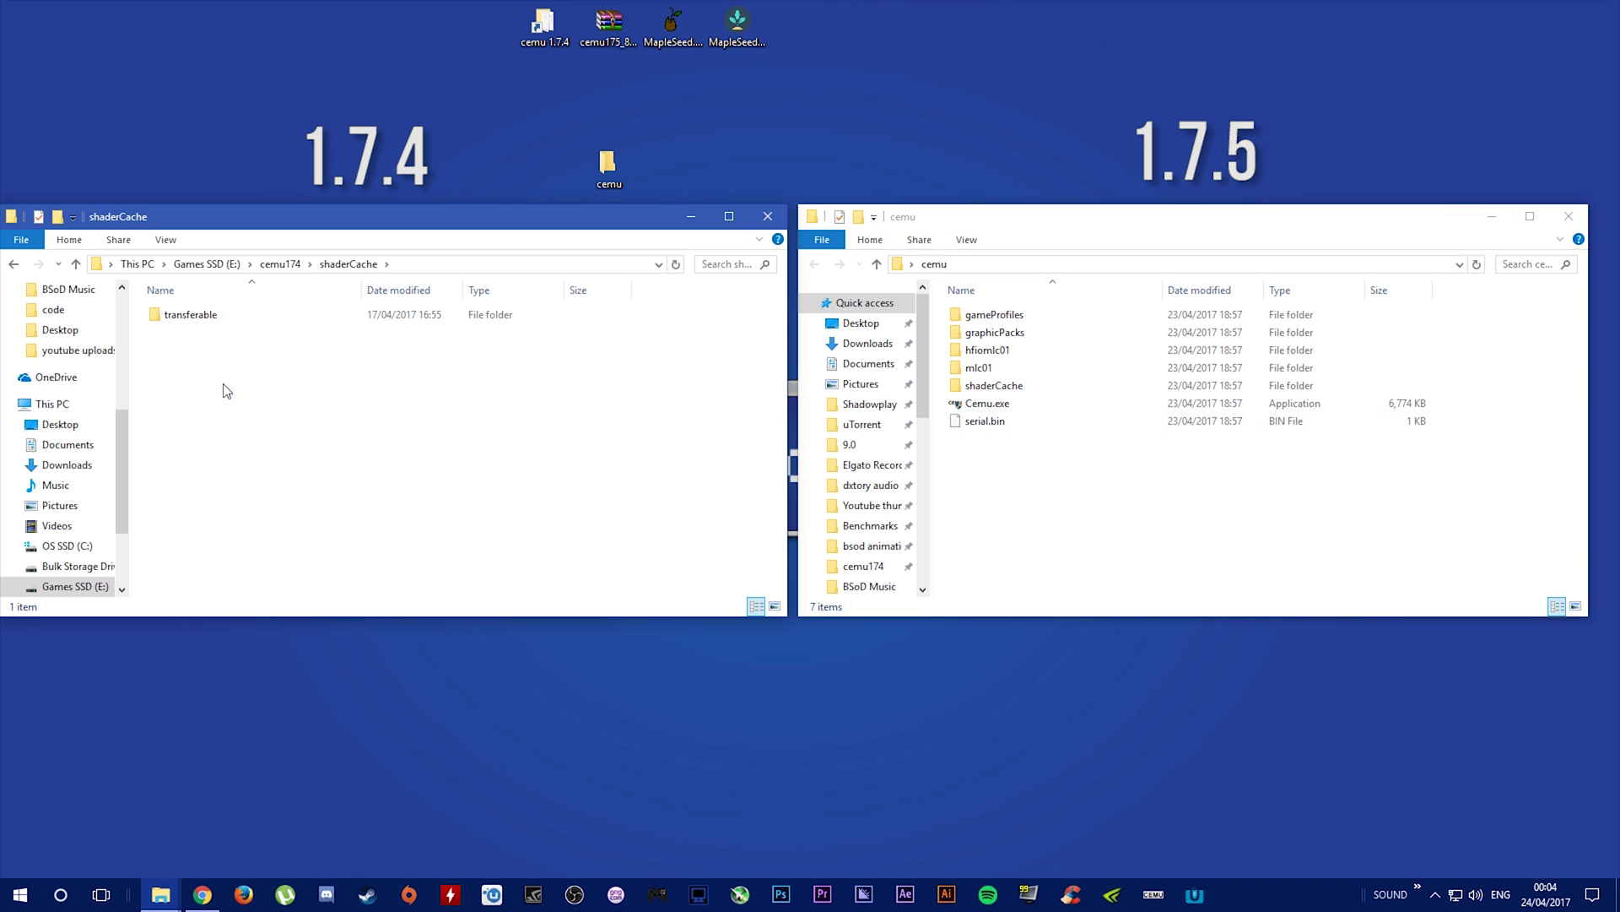
double_click(212, 317)
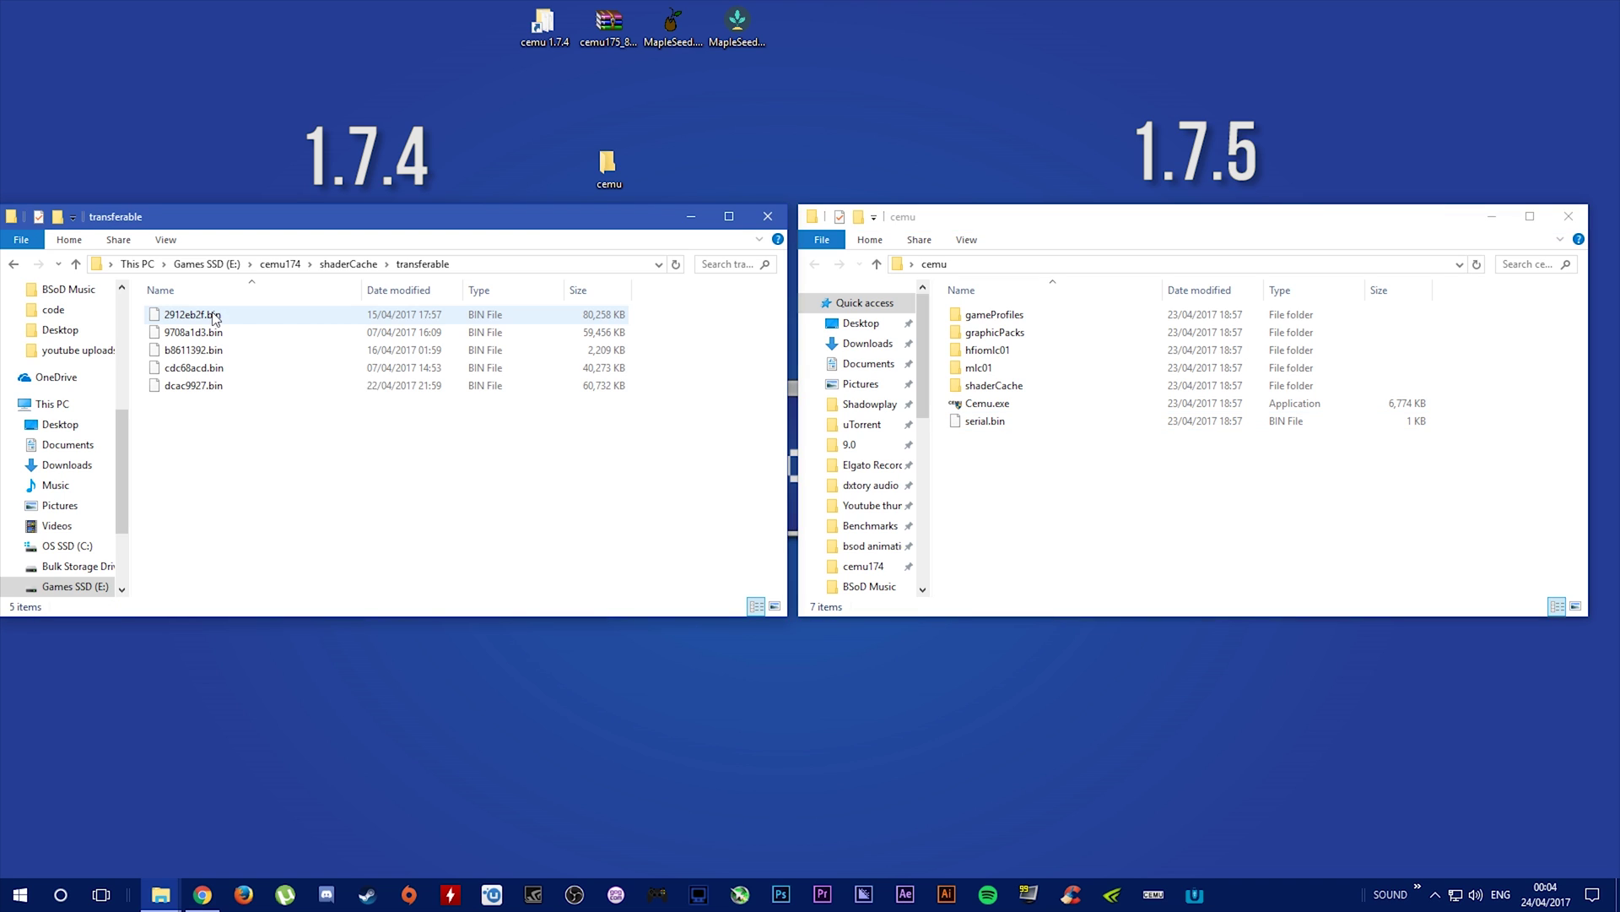
drag(253, 444, 196, 311)
right_click(196, 310)
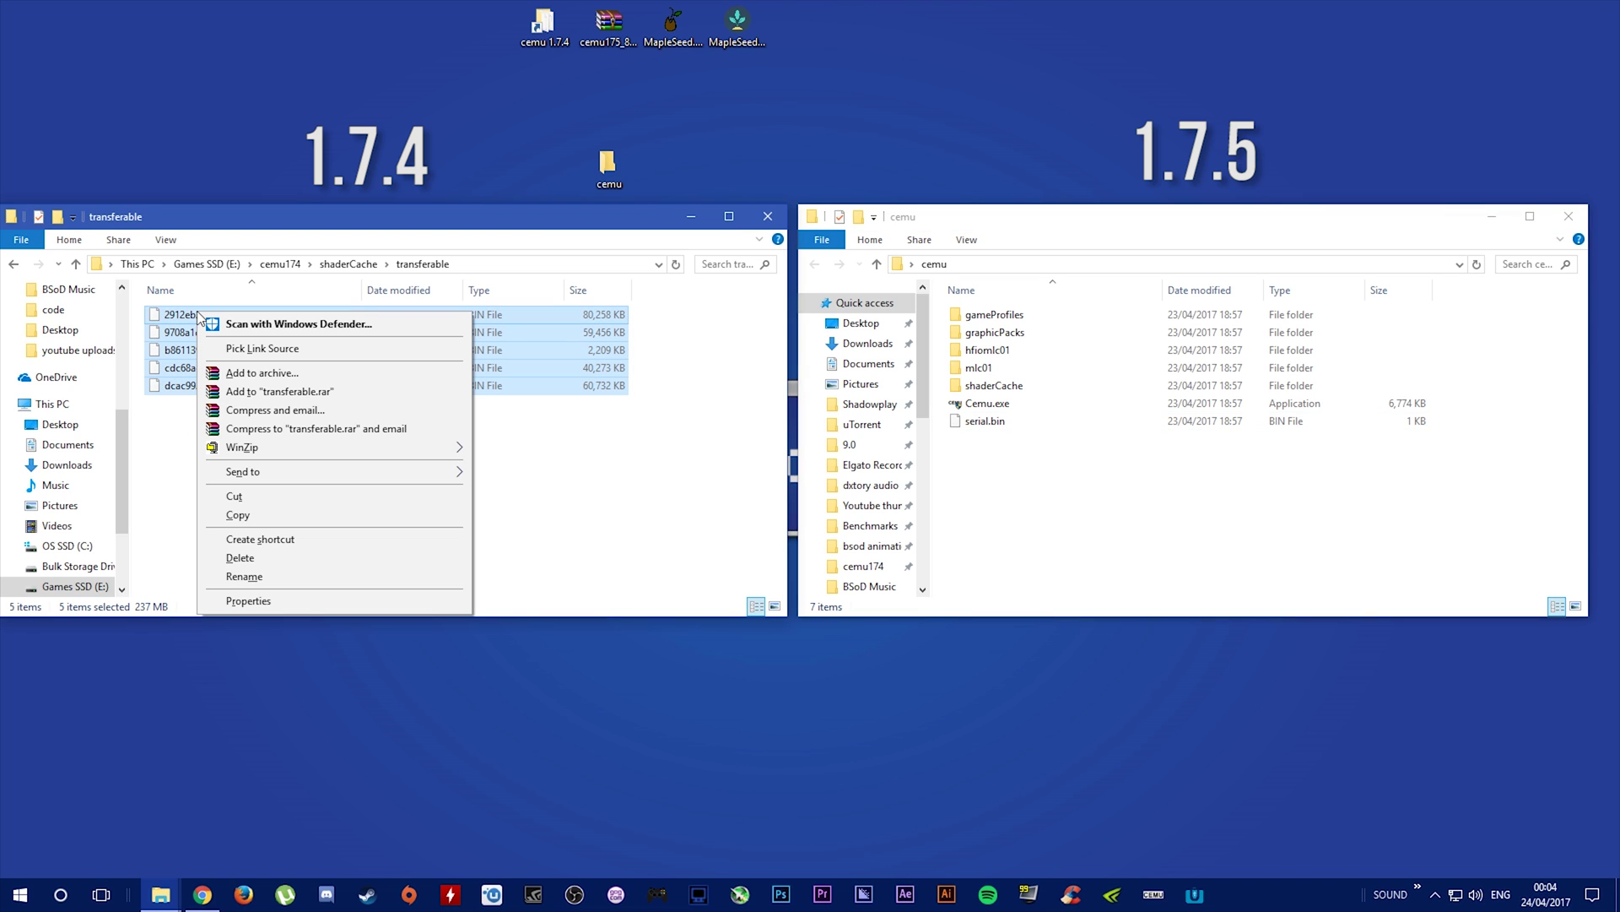
click(260, 515)
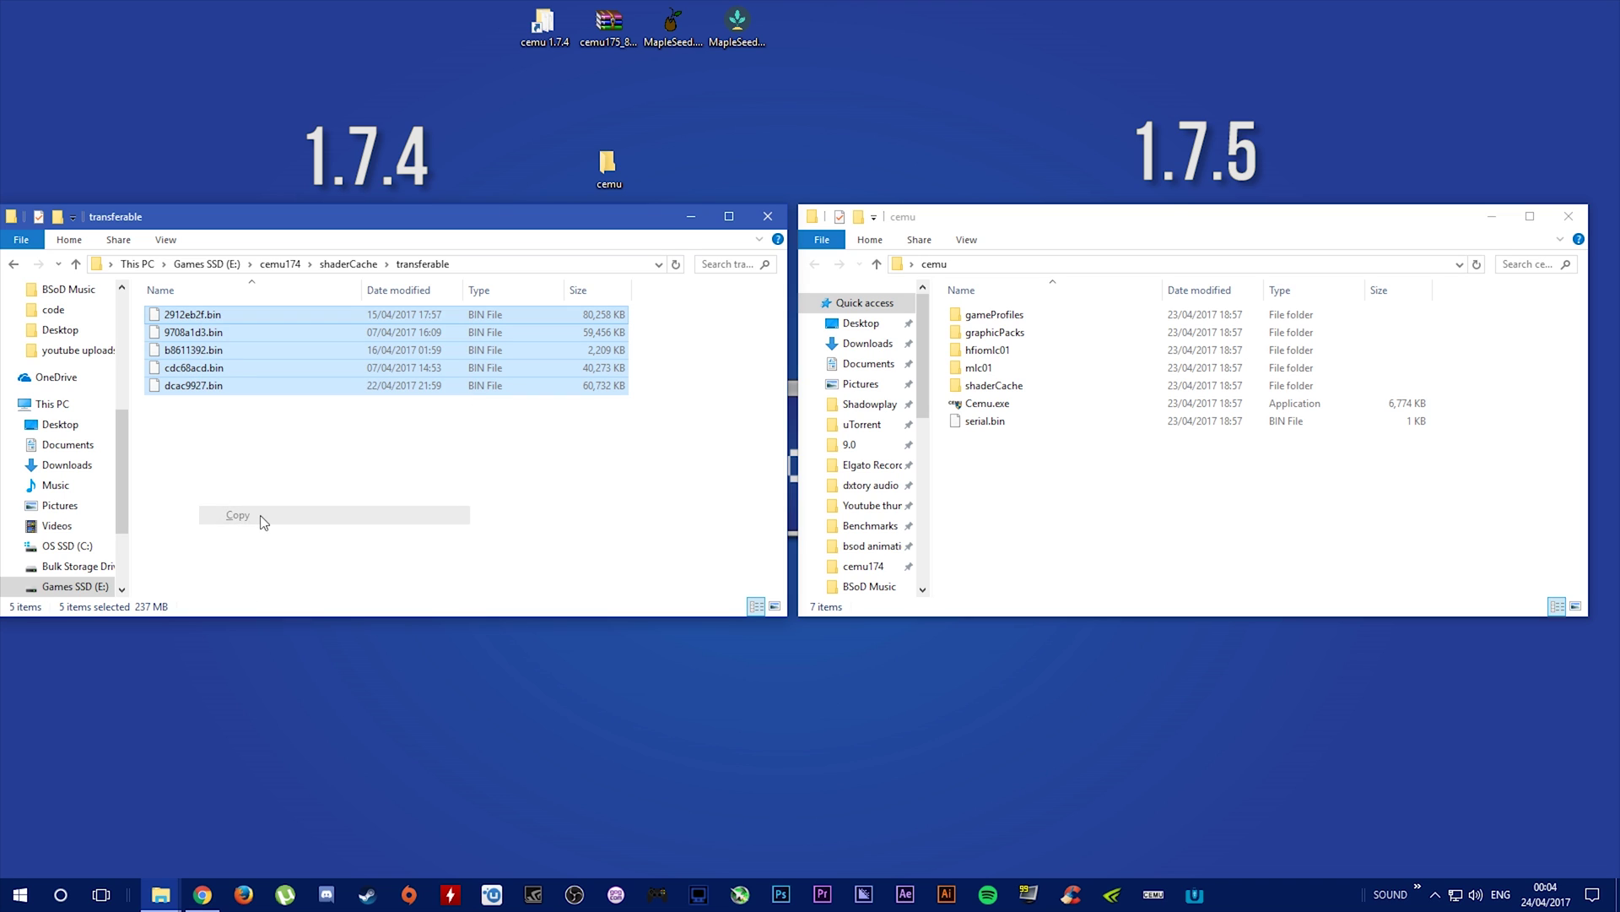
Paste the copied shader cache files into shaderCache\transferable in the new cemu folder
double_click(1012, 381)
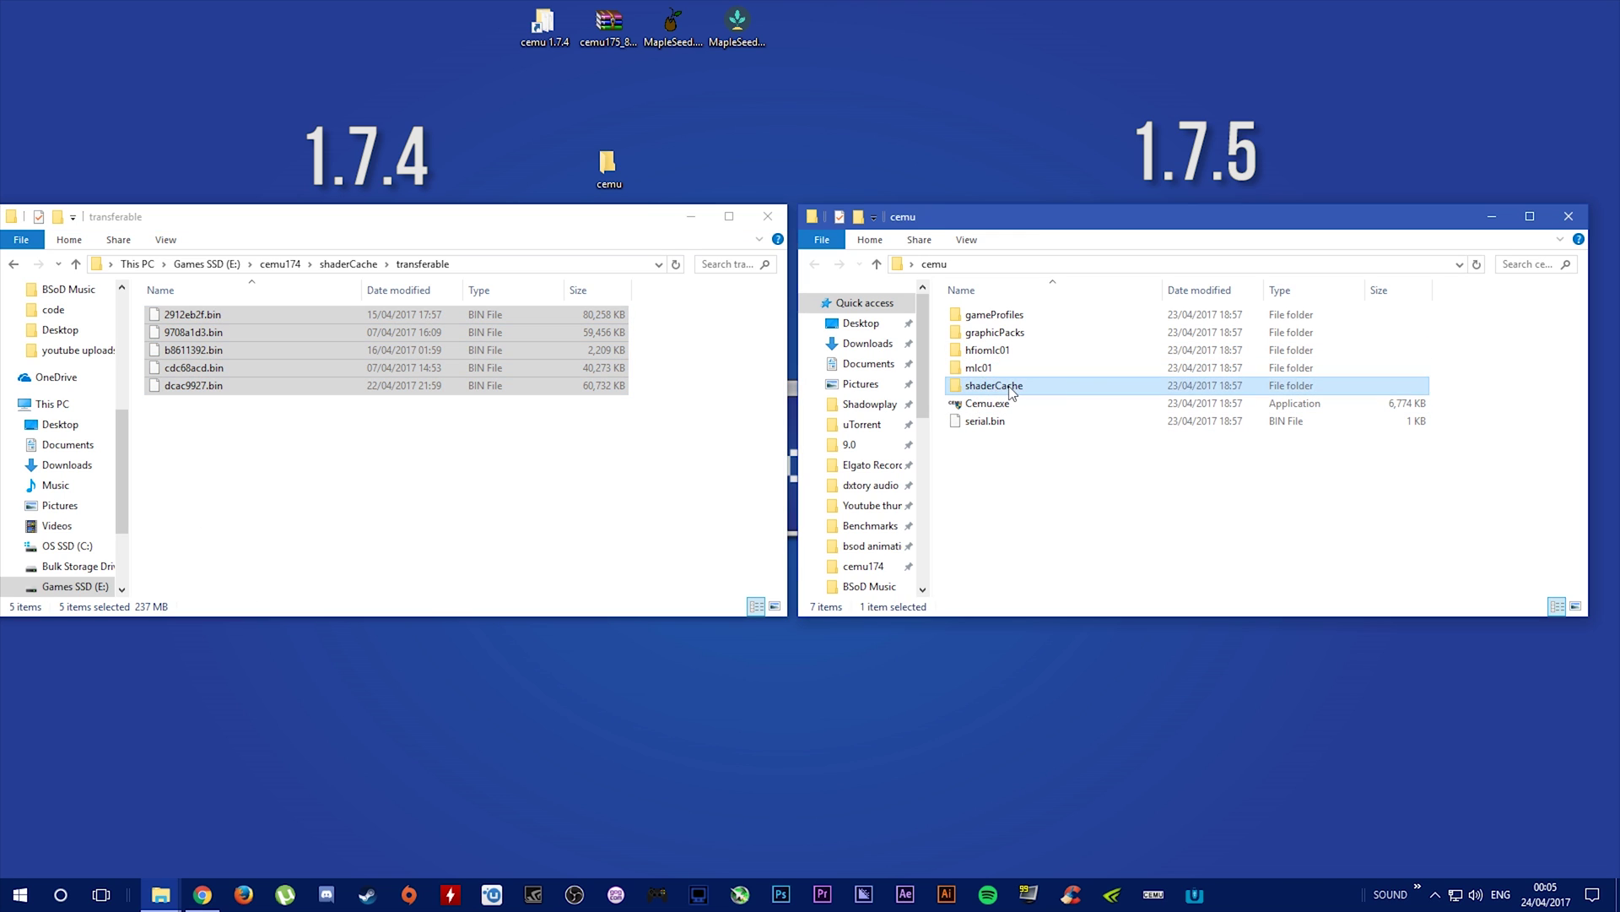
click(1019, 334)
double_click(1019, 334)
right_click(1024, 354)
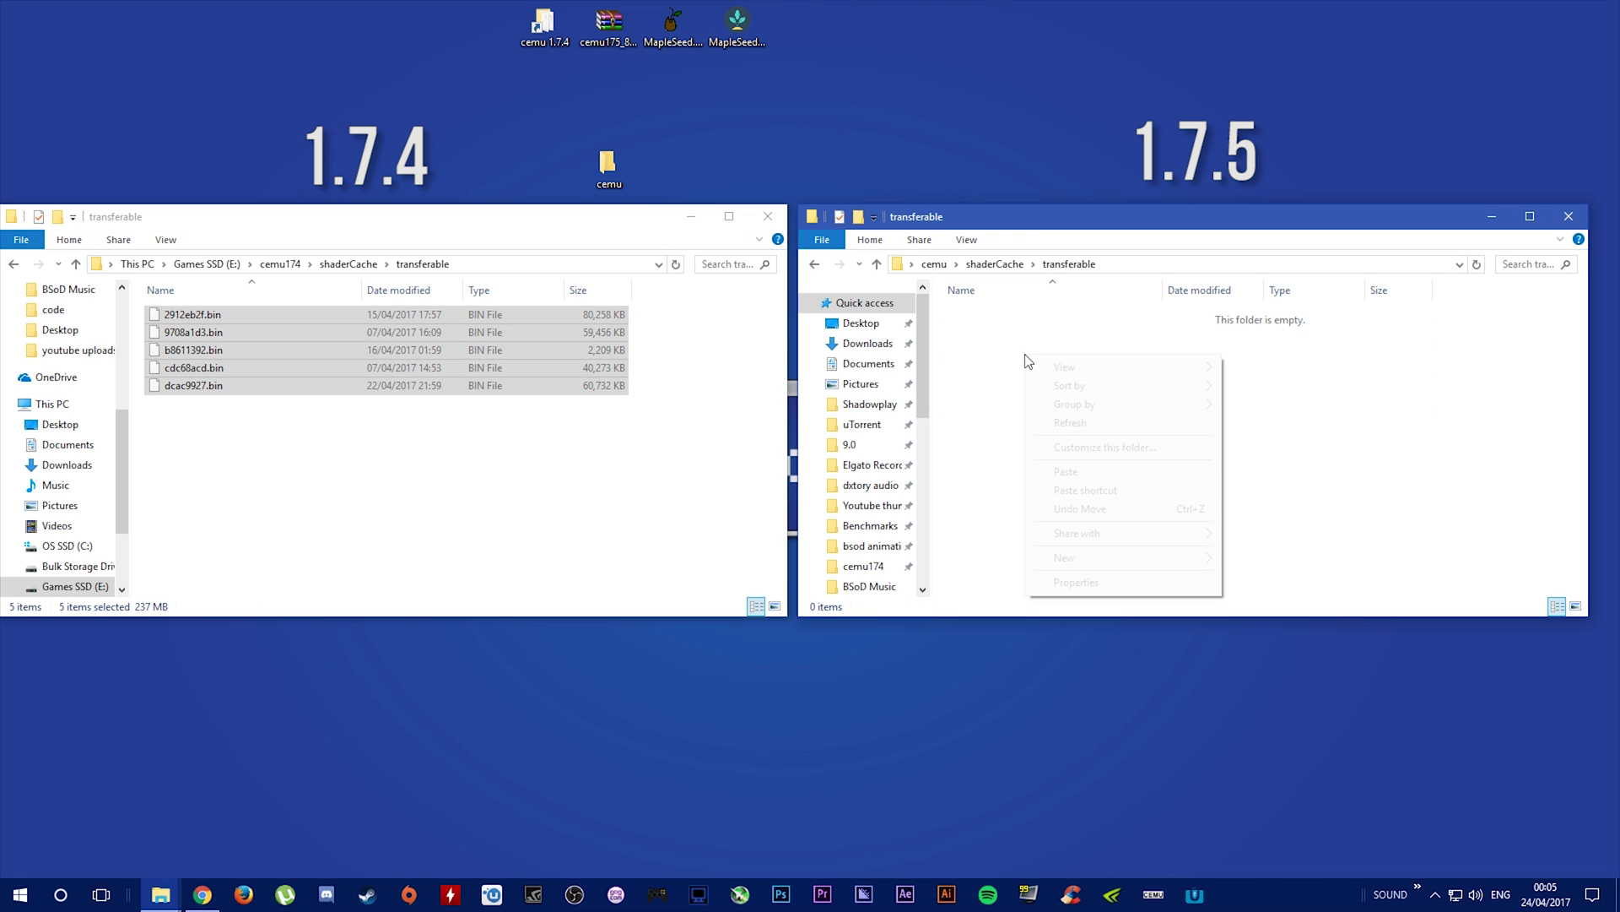
click(1086, 471)
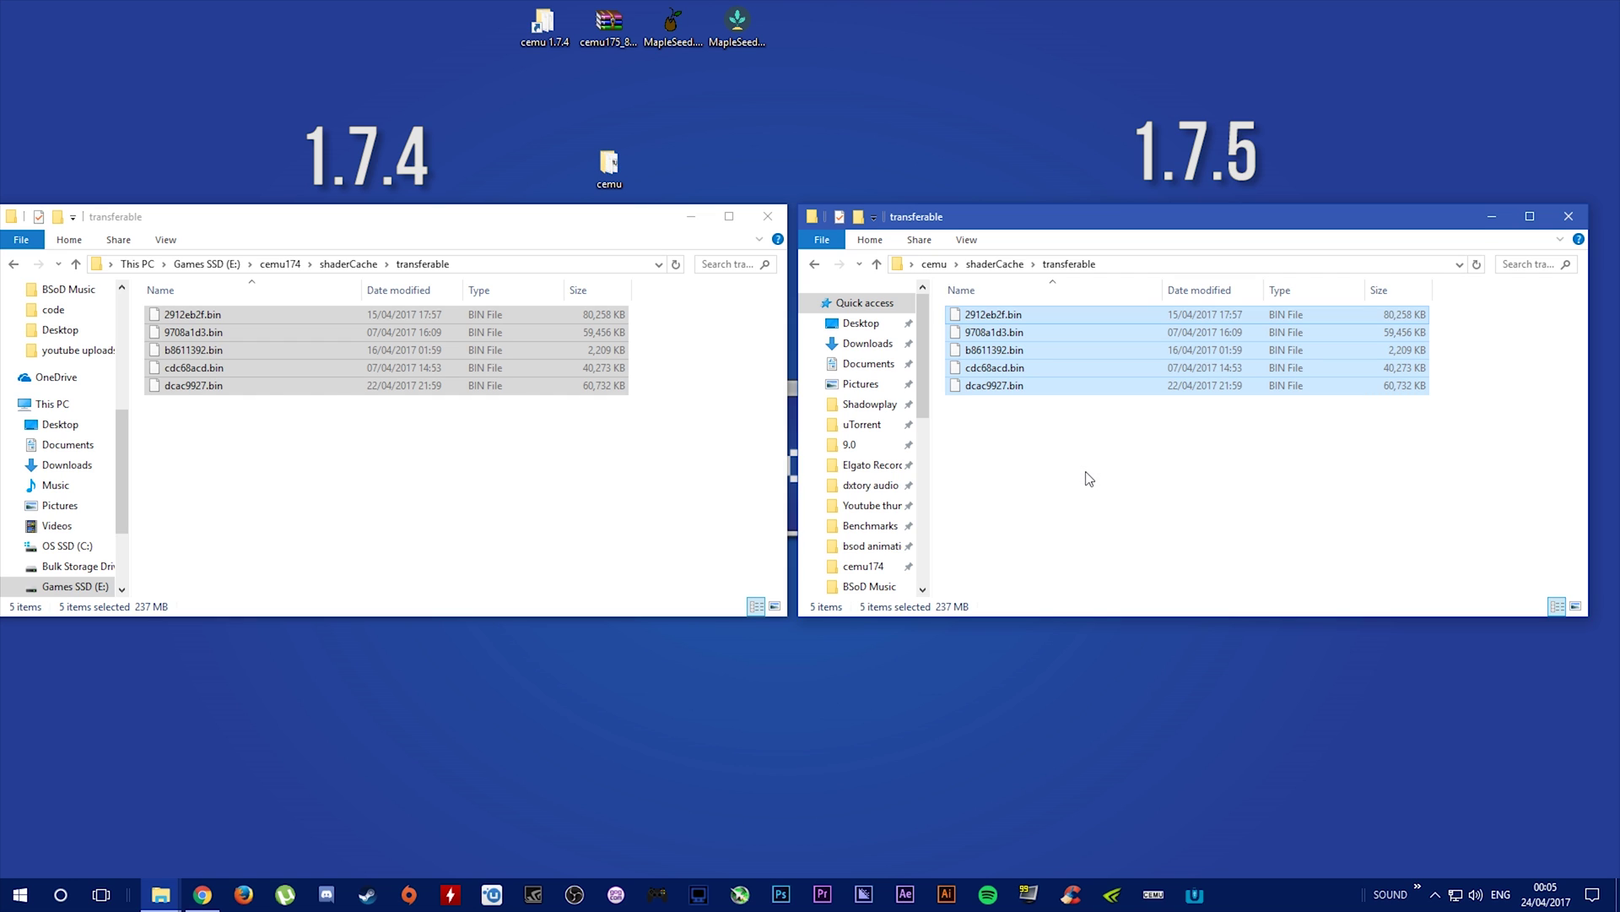
Return to the main cemu174 folder and open its mlc01 folder
click(14, 264)
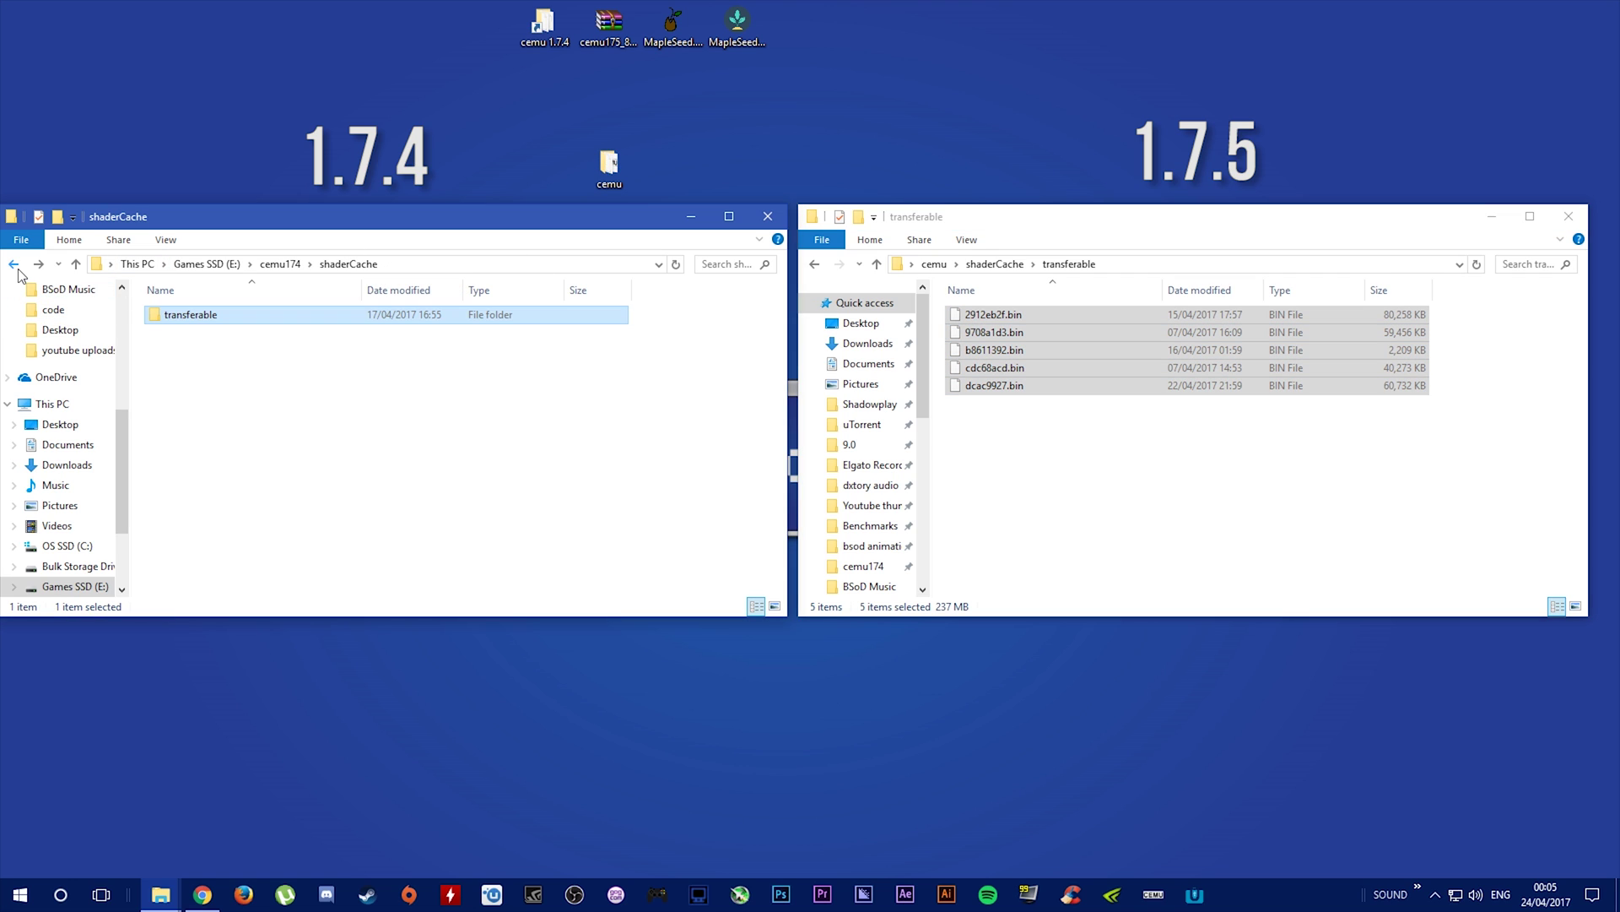
click(14, 263)
double_click(218, 369)
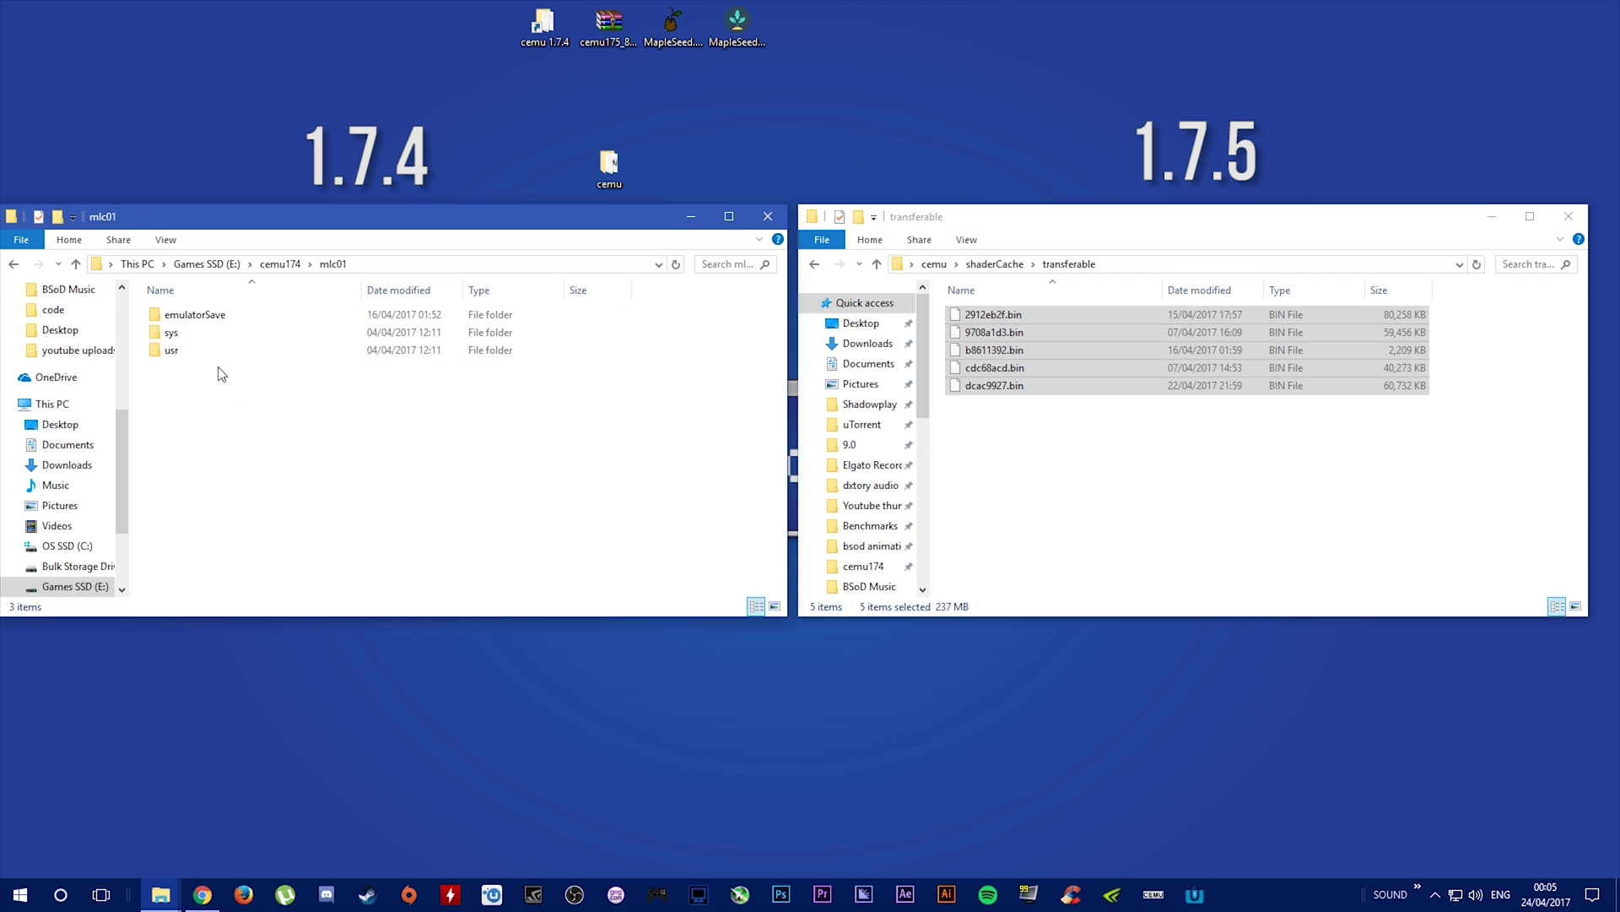
Delete the emulatorSave, sys and usr folders from mlc01 in the new cemu folder
click(815, 266)
click(815, 266)
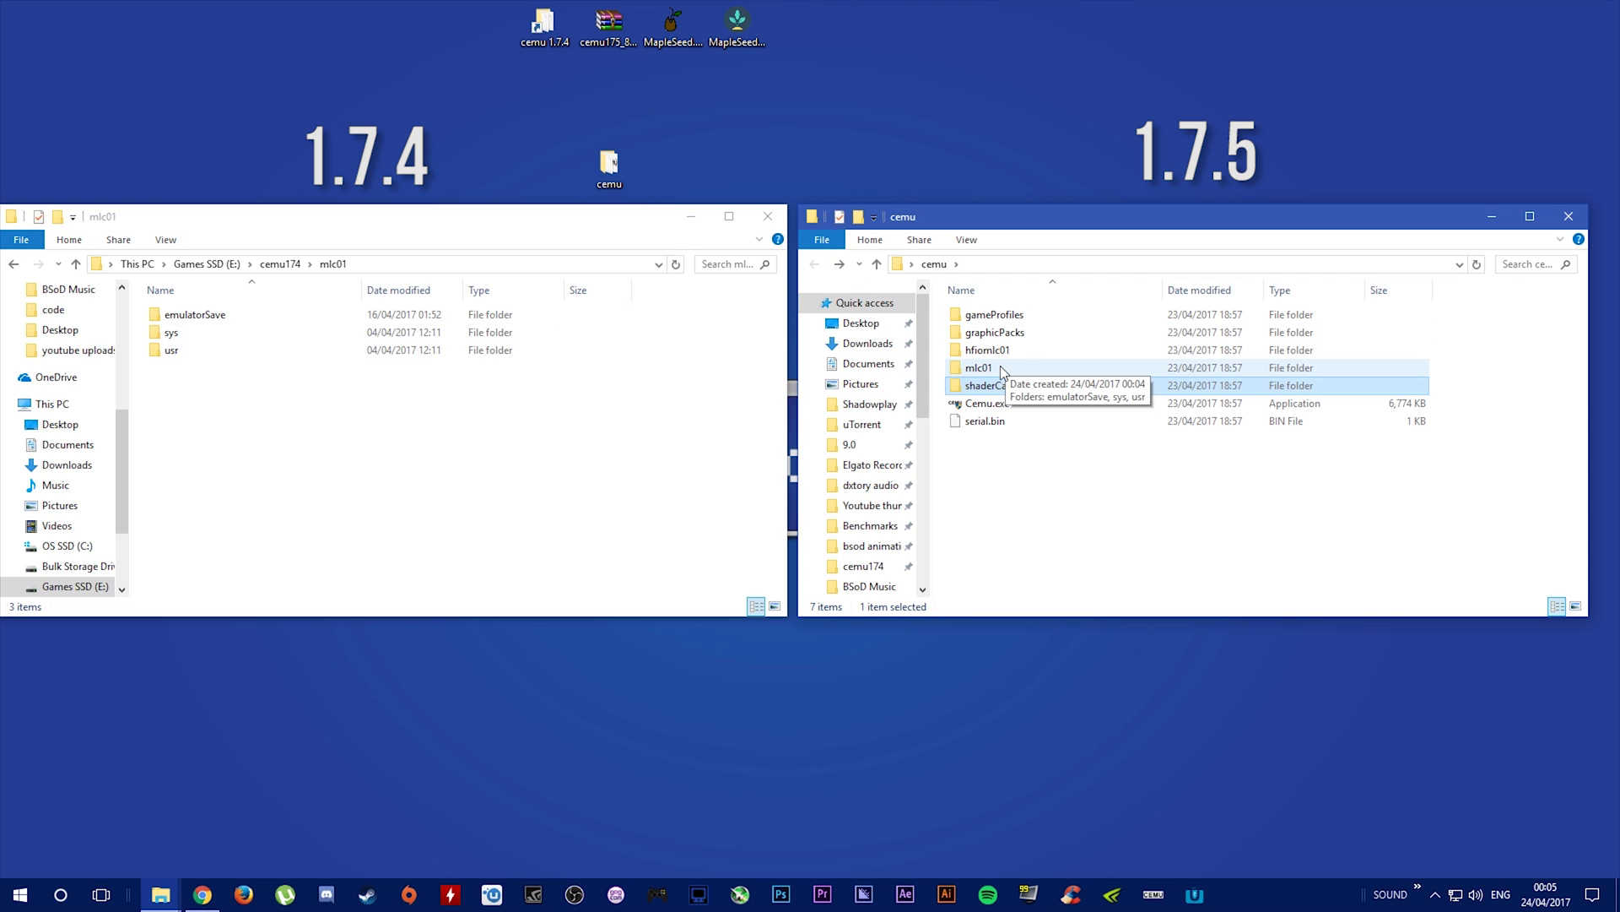
double_click(1004, 369)
drag(1066, 403, 980, 312)
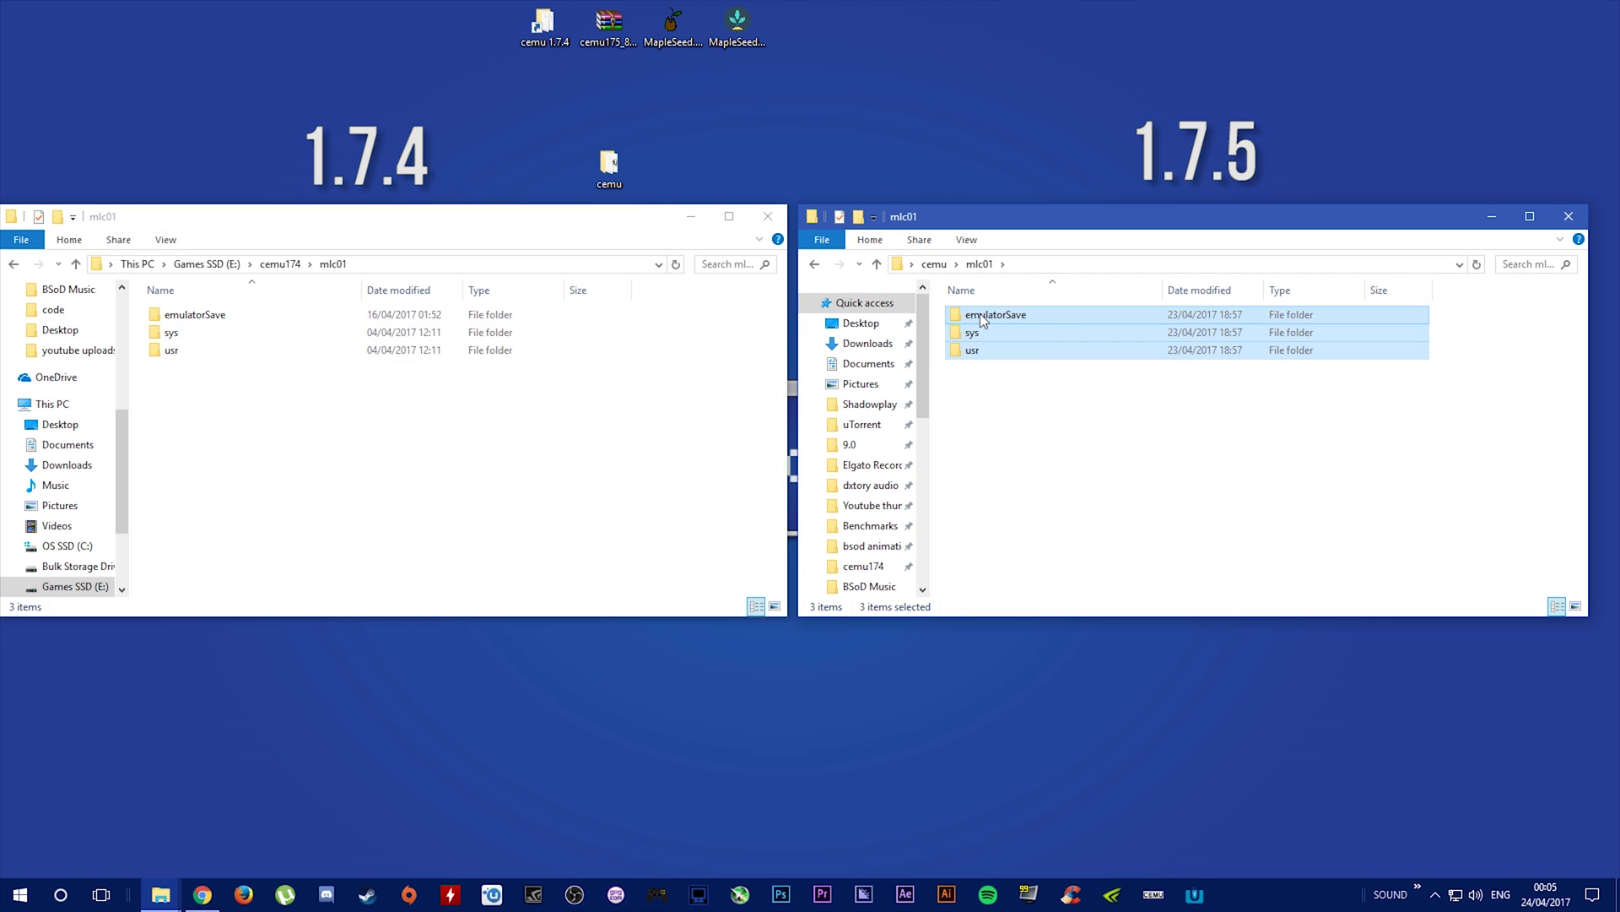
right_click(980, 312)
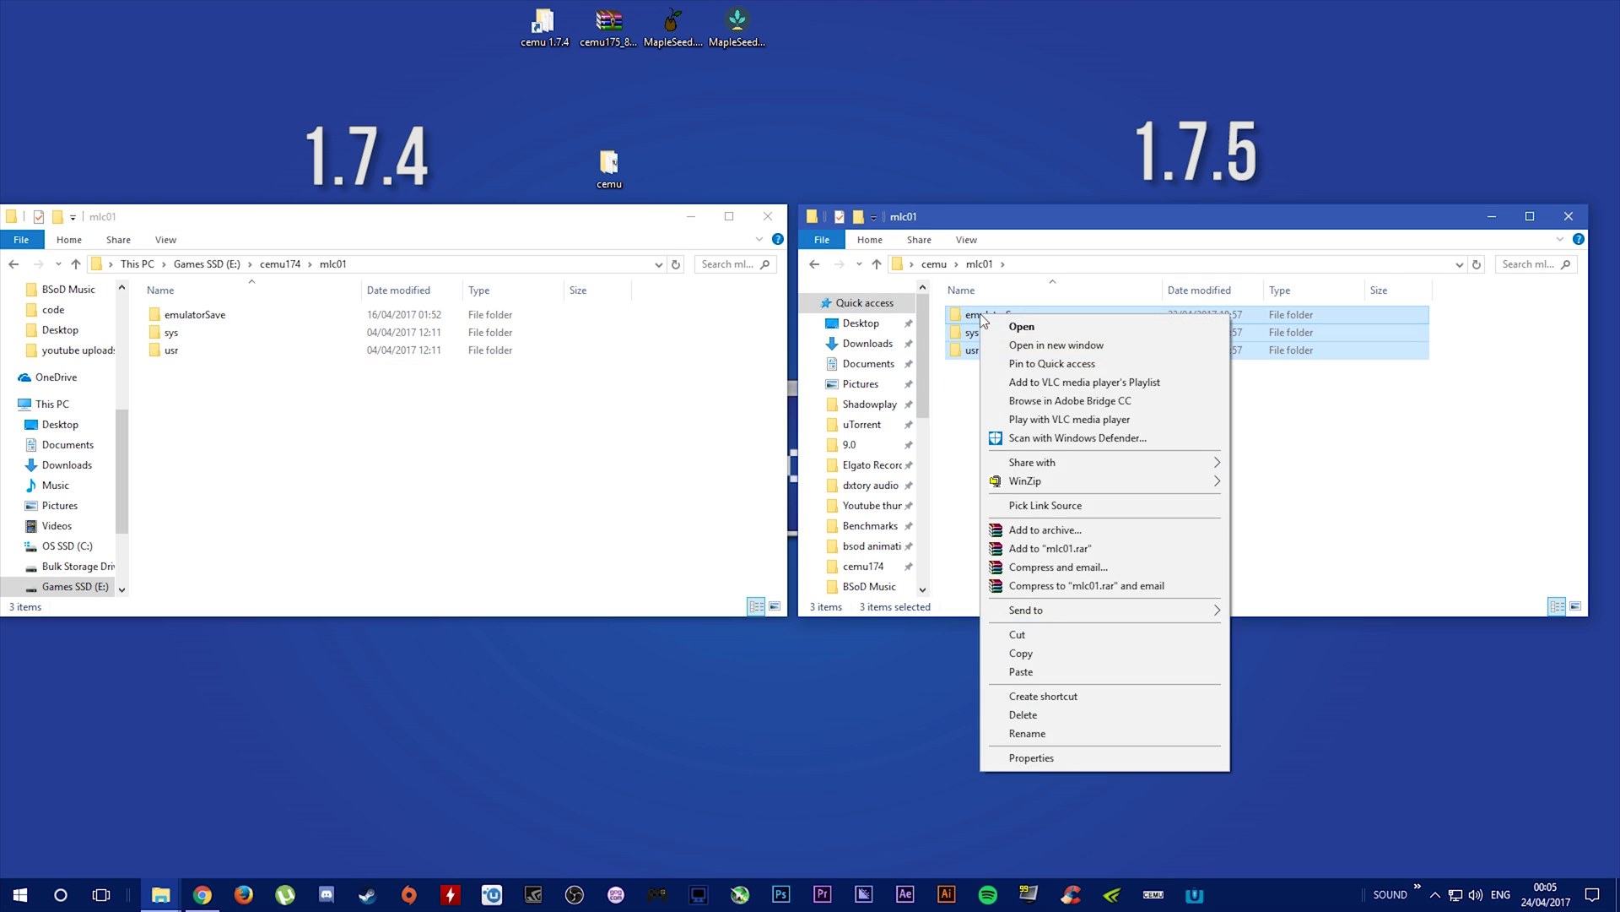
click(1050, 713)
Copy emulatorSave, sys and usr from cemu174's mlc01 folder into the new cemu folder's mlc01
drag(390, 393, 273, 308)
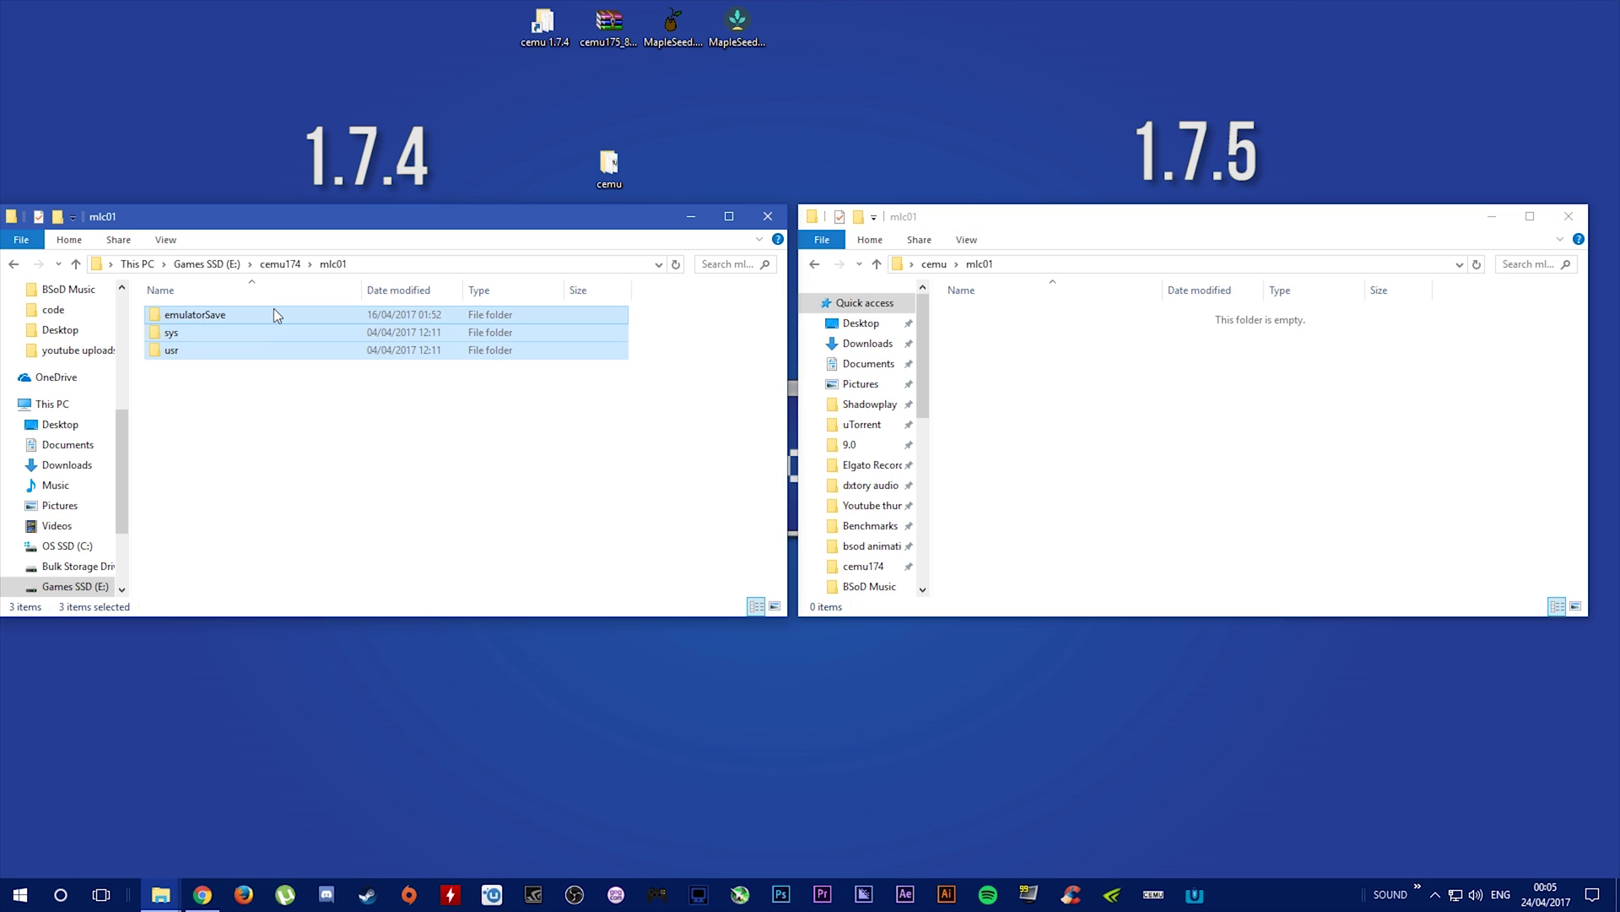
right_click(274, 307)
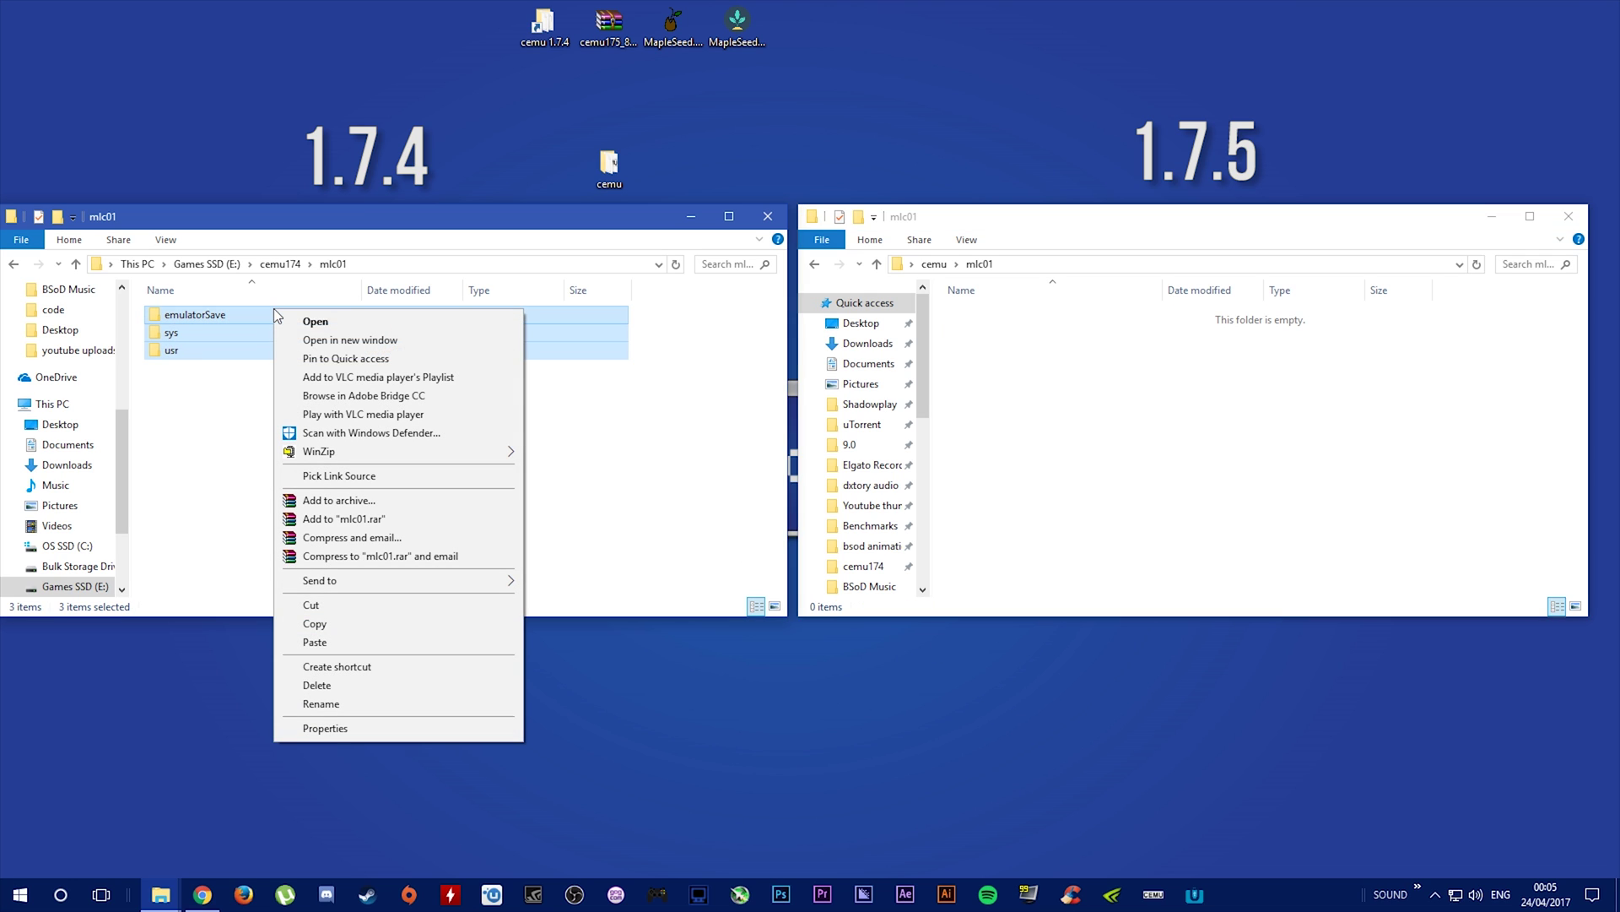
click(357, 625)
right_click(1063, 421)
click(1136, 539)
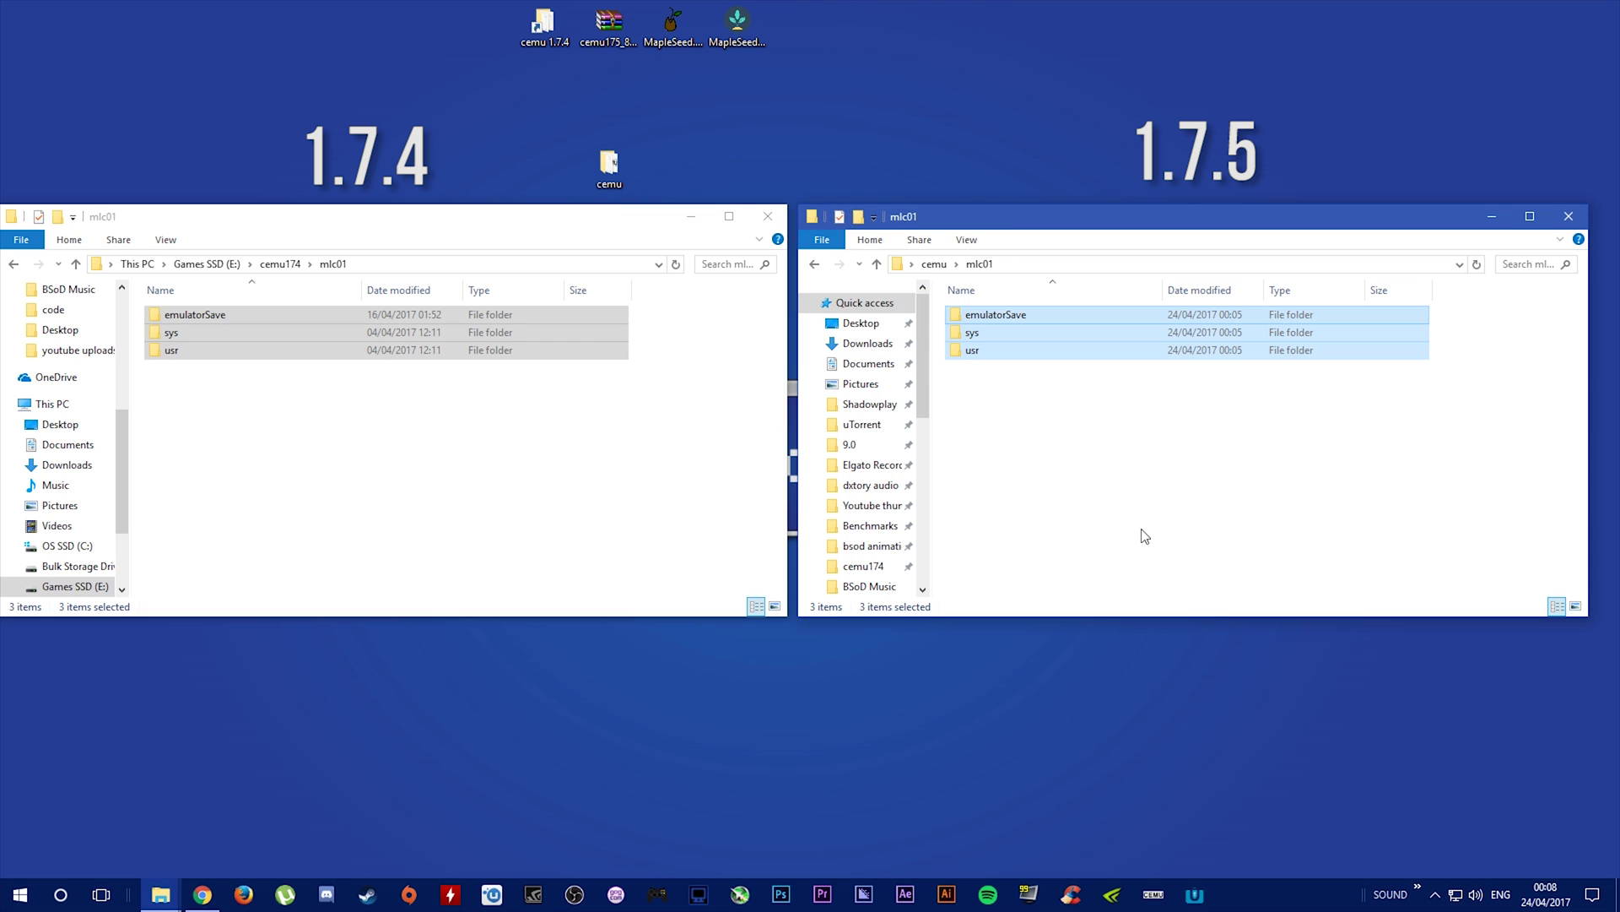
Copy all the graphic pack folders in cemu174's graphicPacks folder, leaving out example_pack.zip
click(13, 265)
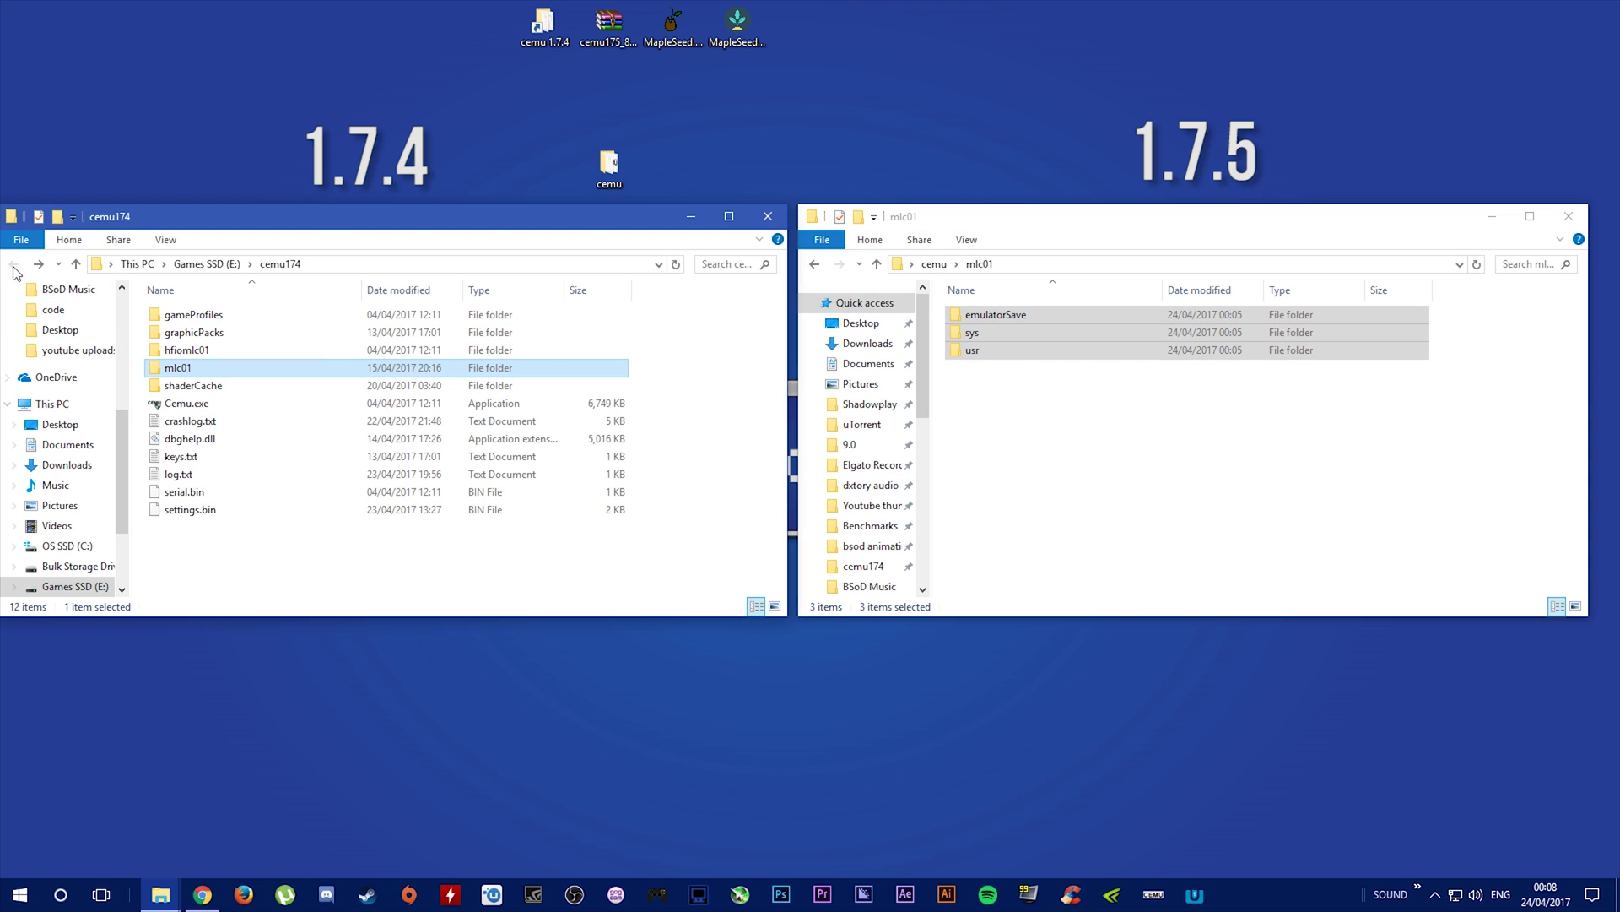
double_click(222, 333)
drag(700, 323, 287, 569)
right_click(287, 570)
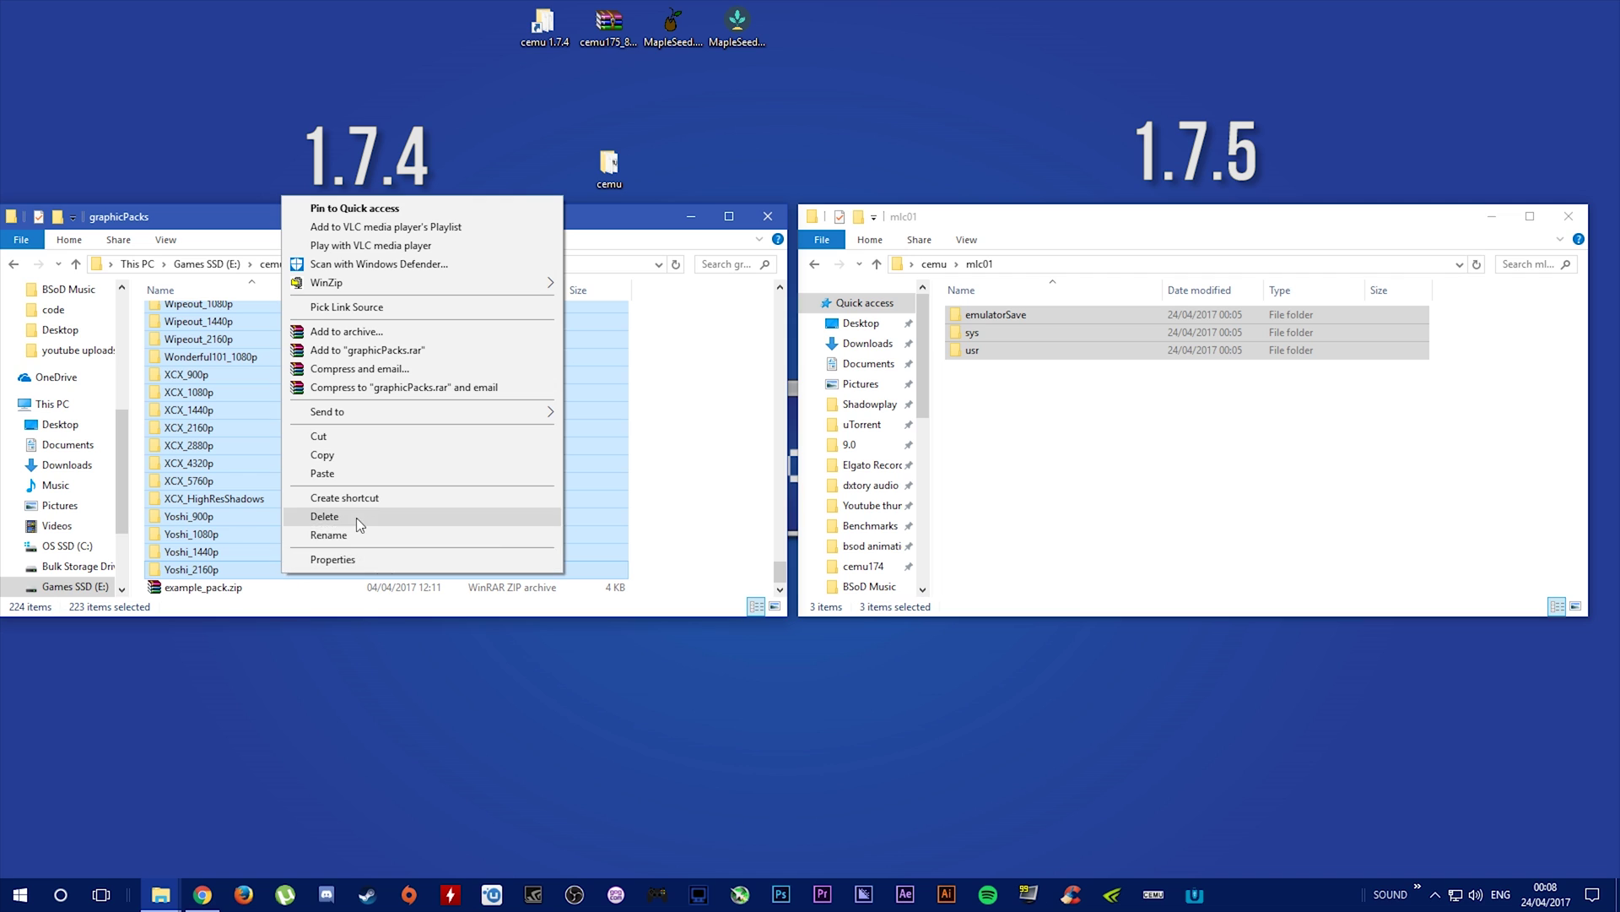
click(359, 456)
Paste the copied graphic packs into the new cemu folder's graphicPacks folder and go back to the main cemu folder
click(935, 264)
double_click(995, 331)
right_click(1393, 426)
click(1426, 541)
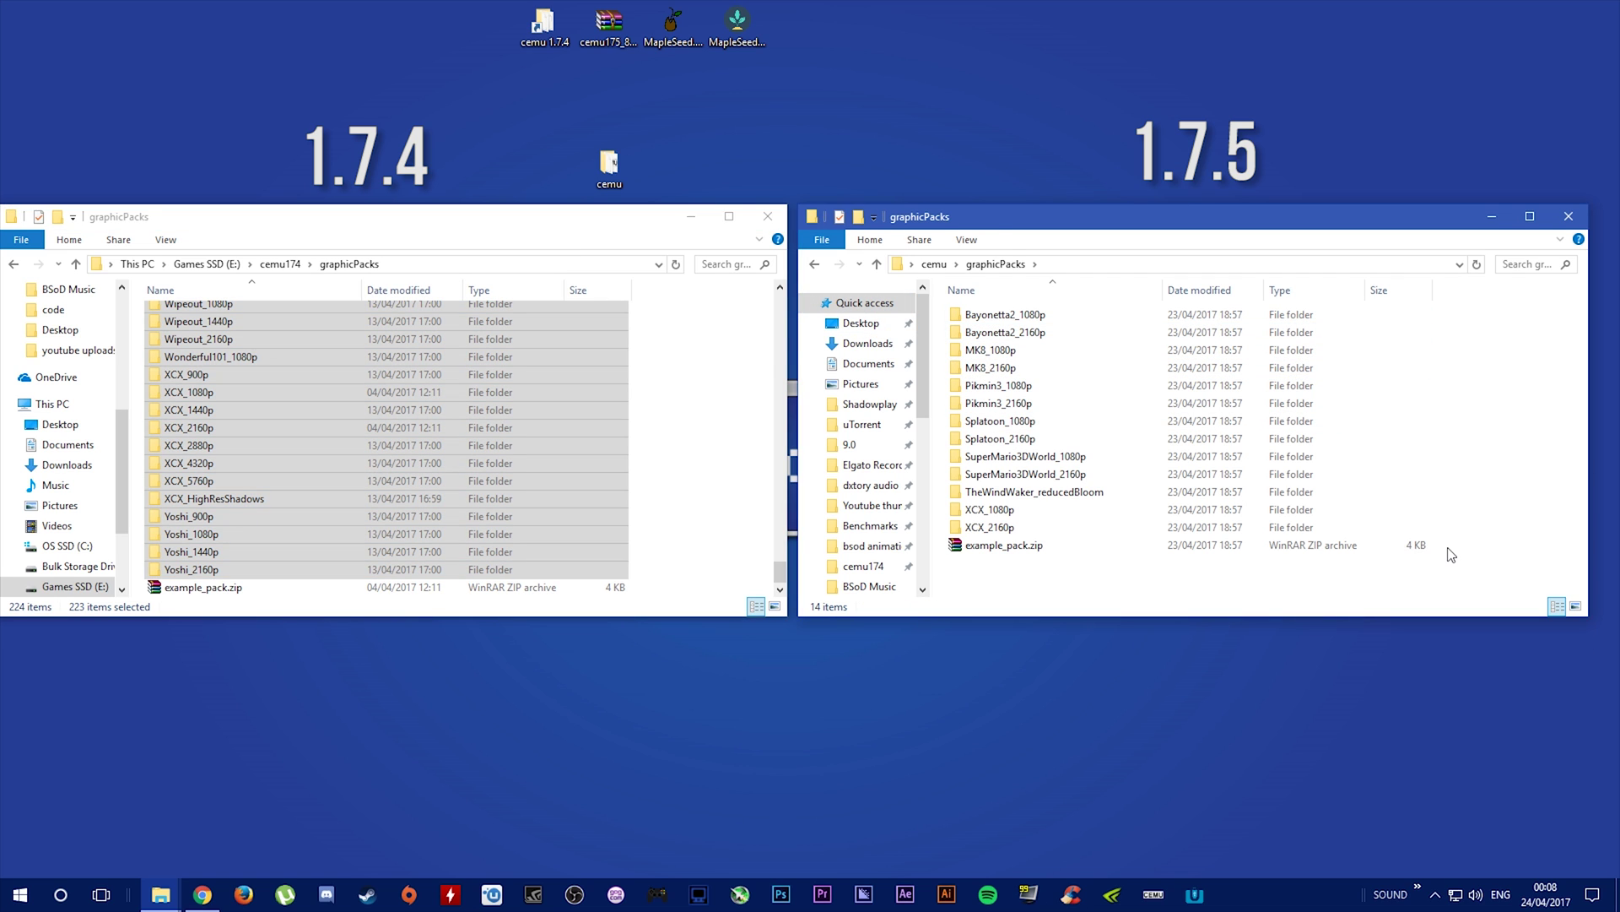
click(759, 312)
key(BackSpace)
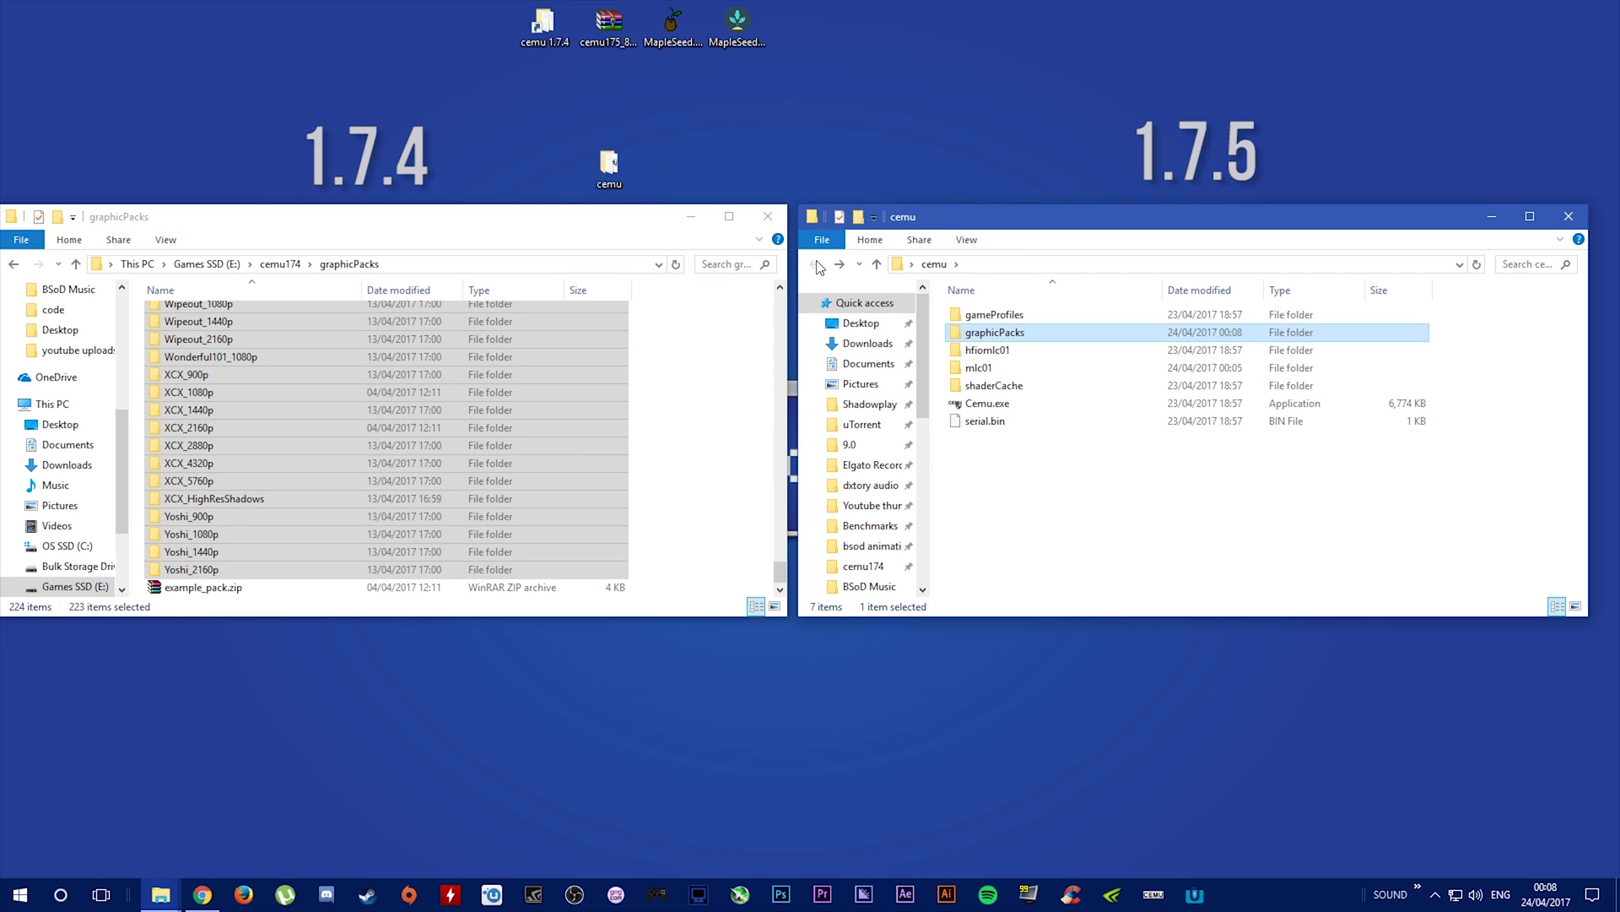
Close the cemu174 folder window and bring up the NVIDIA Control Panel's program-specific 3D settings for CEMU (cemu.exe)
click(771, 221)
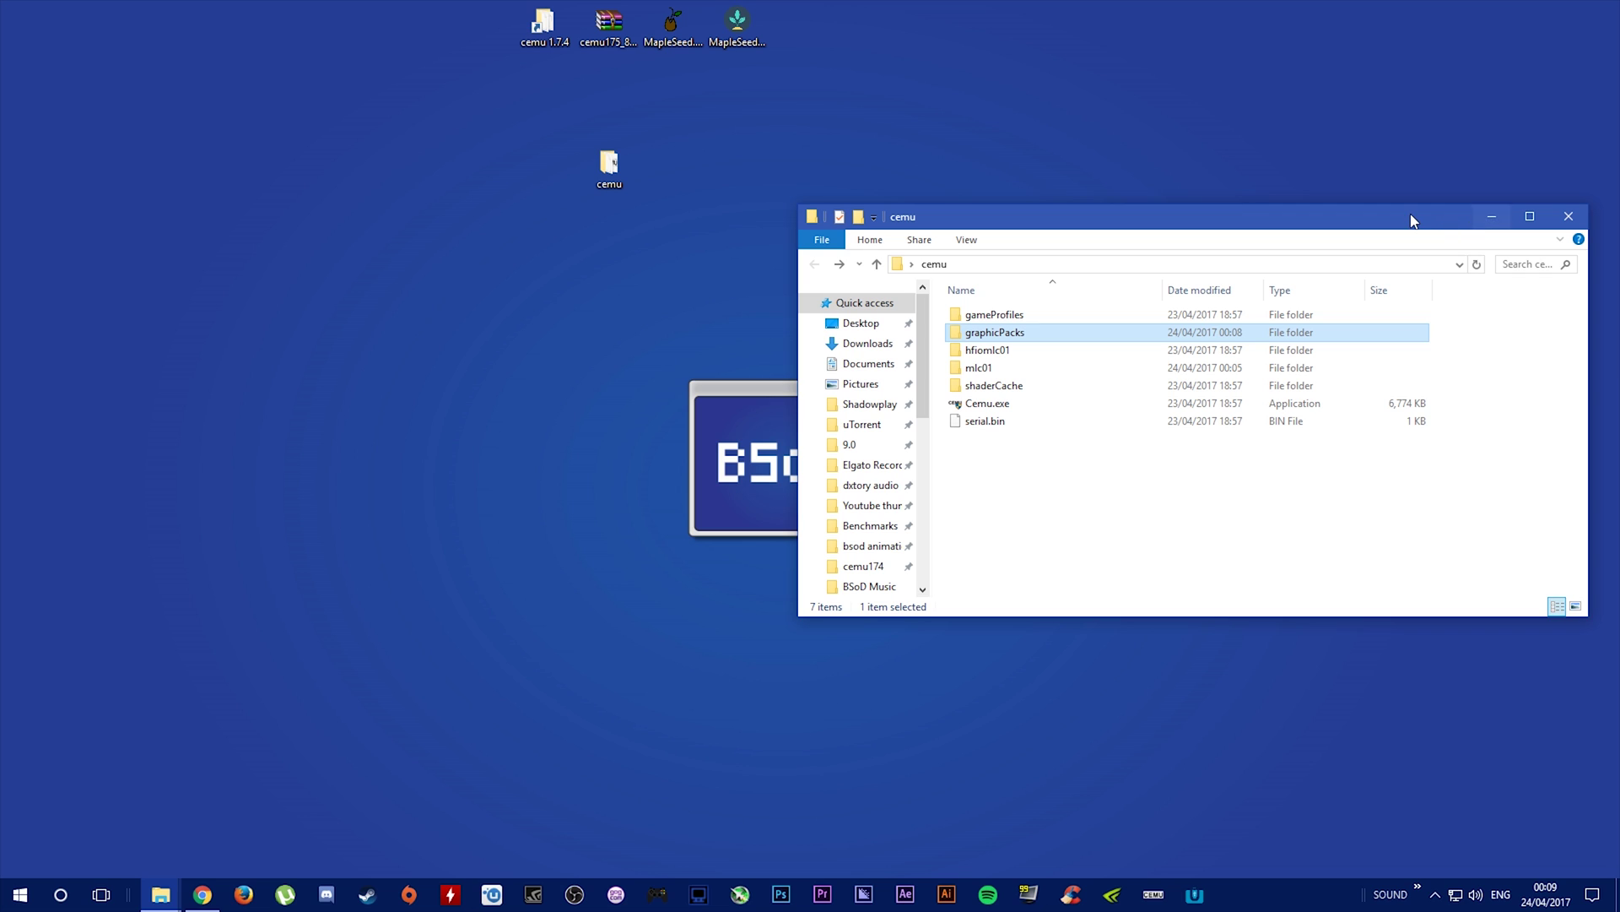
drag(1415, 217, 846, 283)
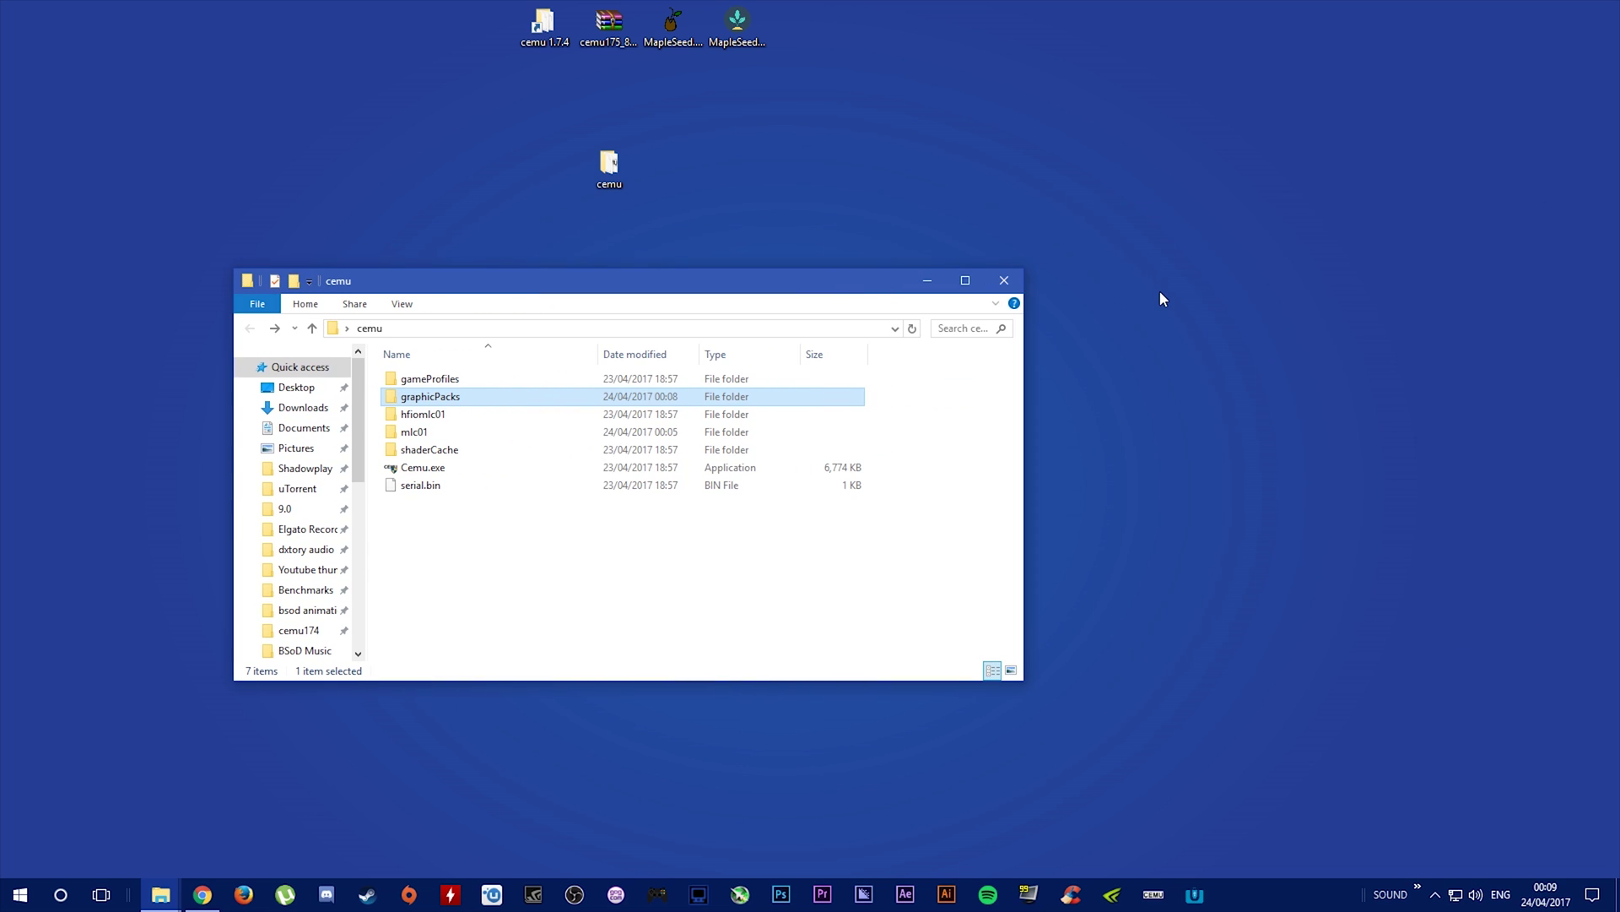
right_click(1136, 347)
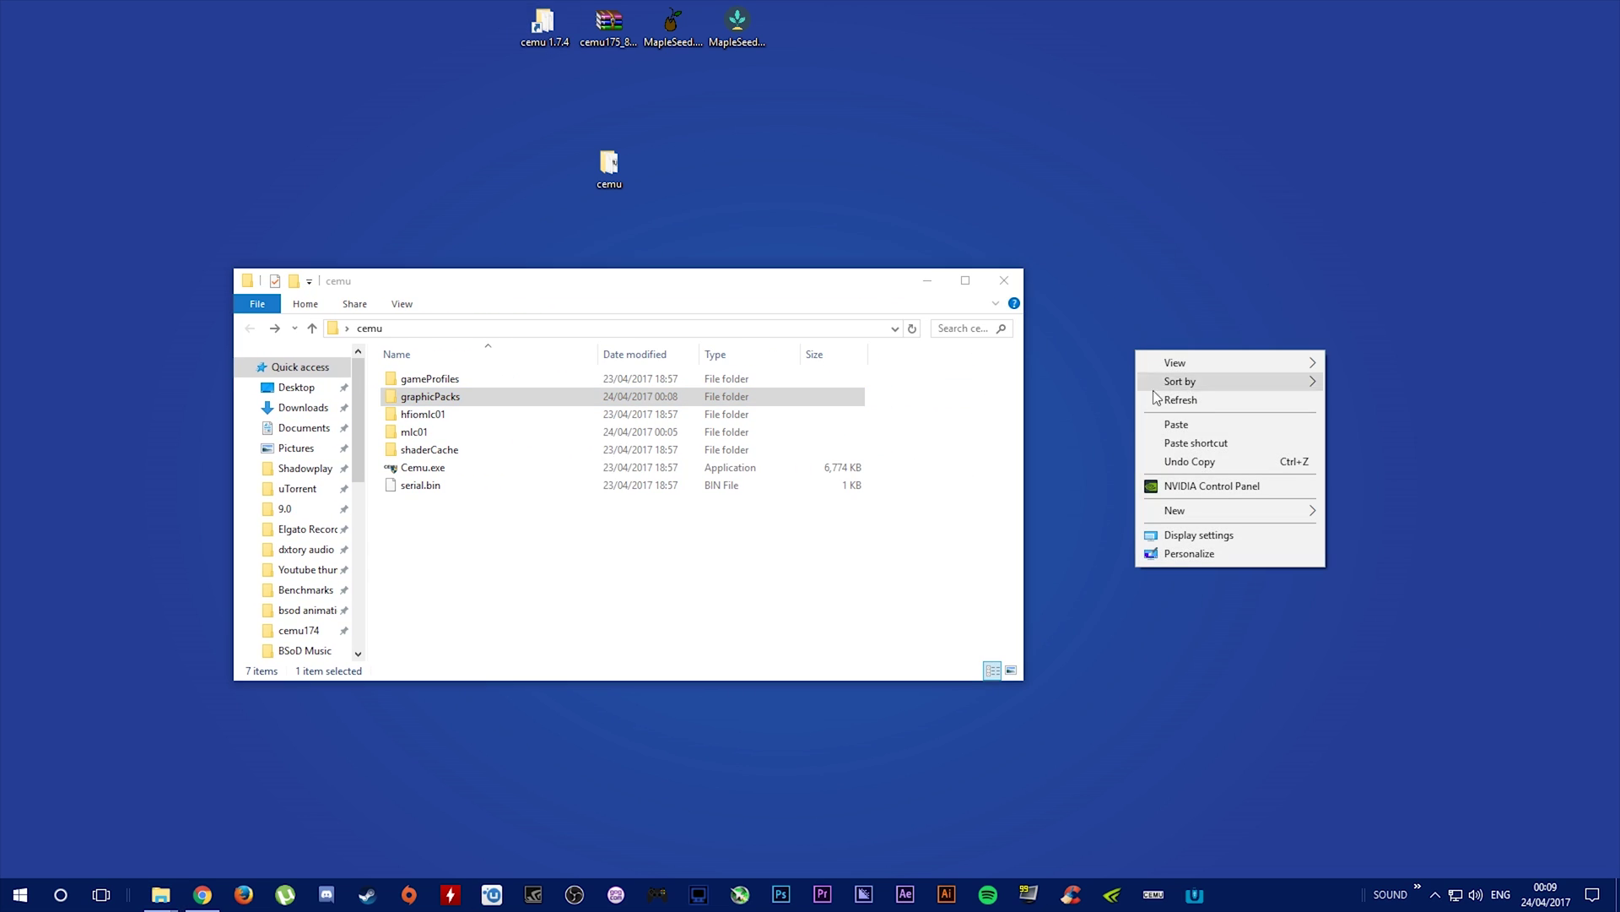
click(1207, 488)
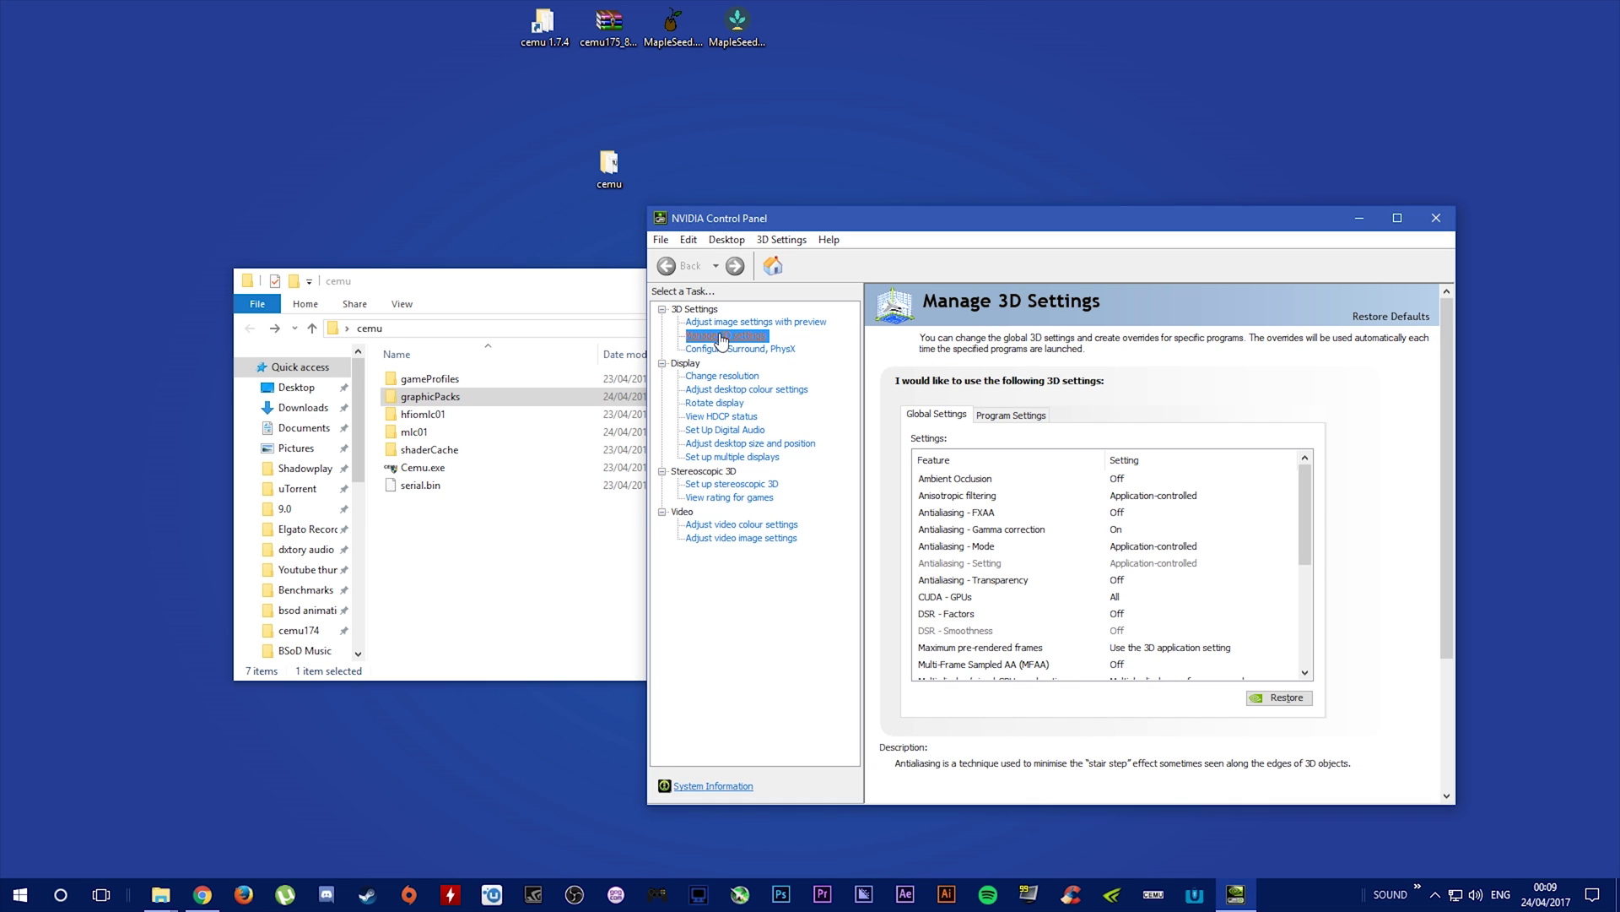
click(1021, 416)
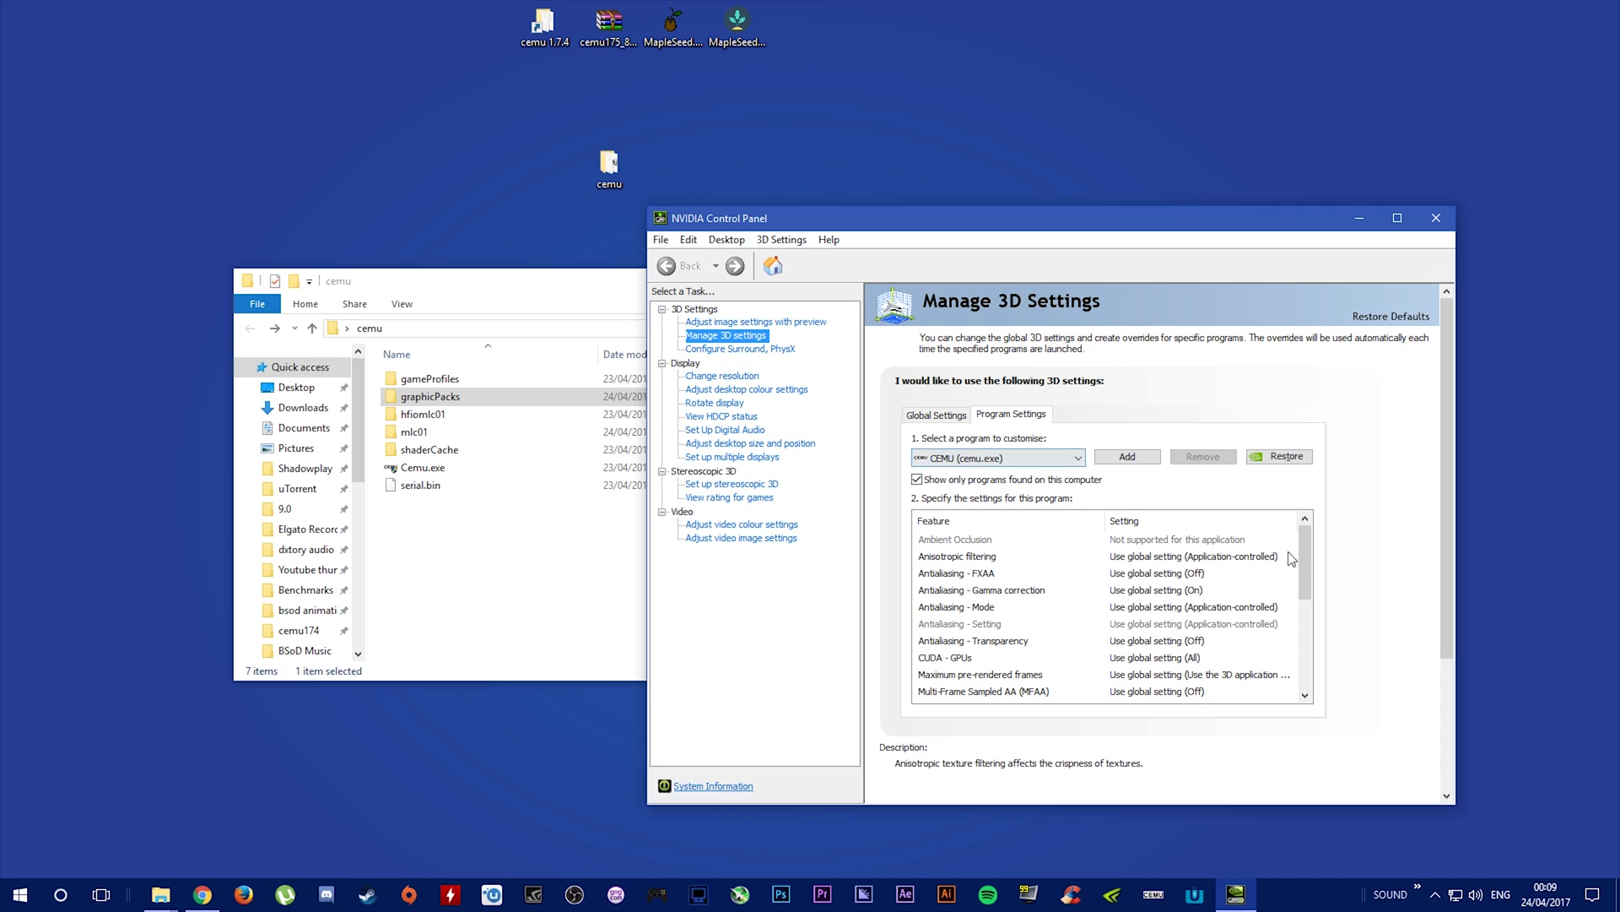
Set Shader Cache to On for CEMU (cemu.exe), apply the change and minimise the NVIDIA Control Panel
drag(1304, 558, 1314, 610)
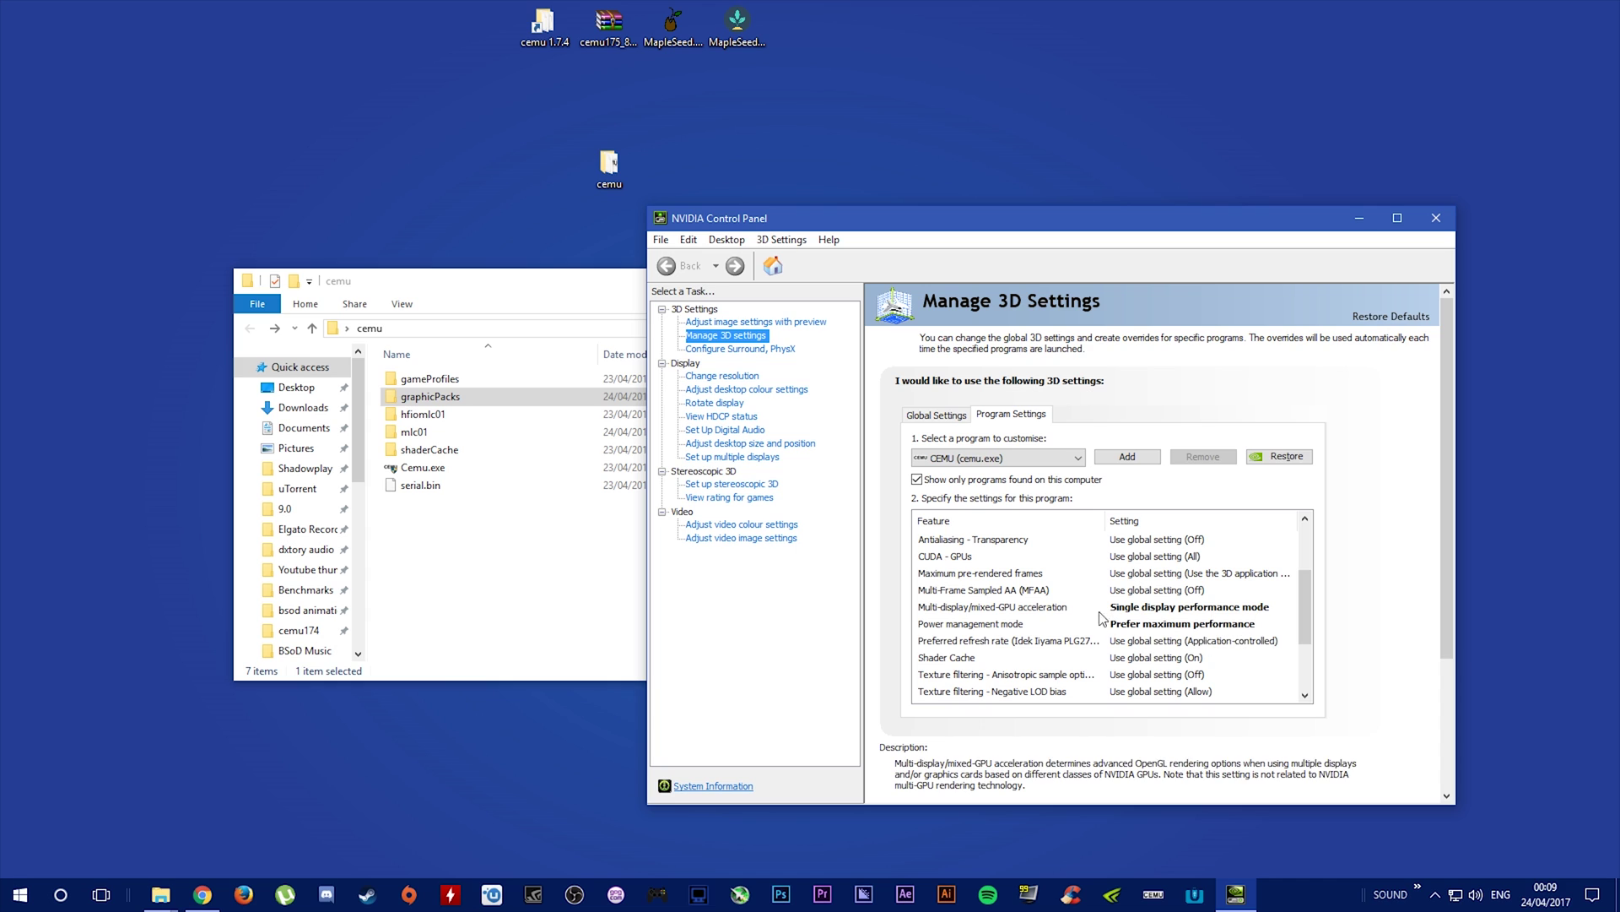
click(1131, 658)
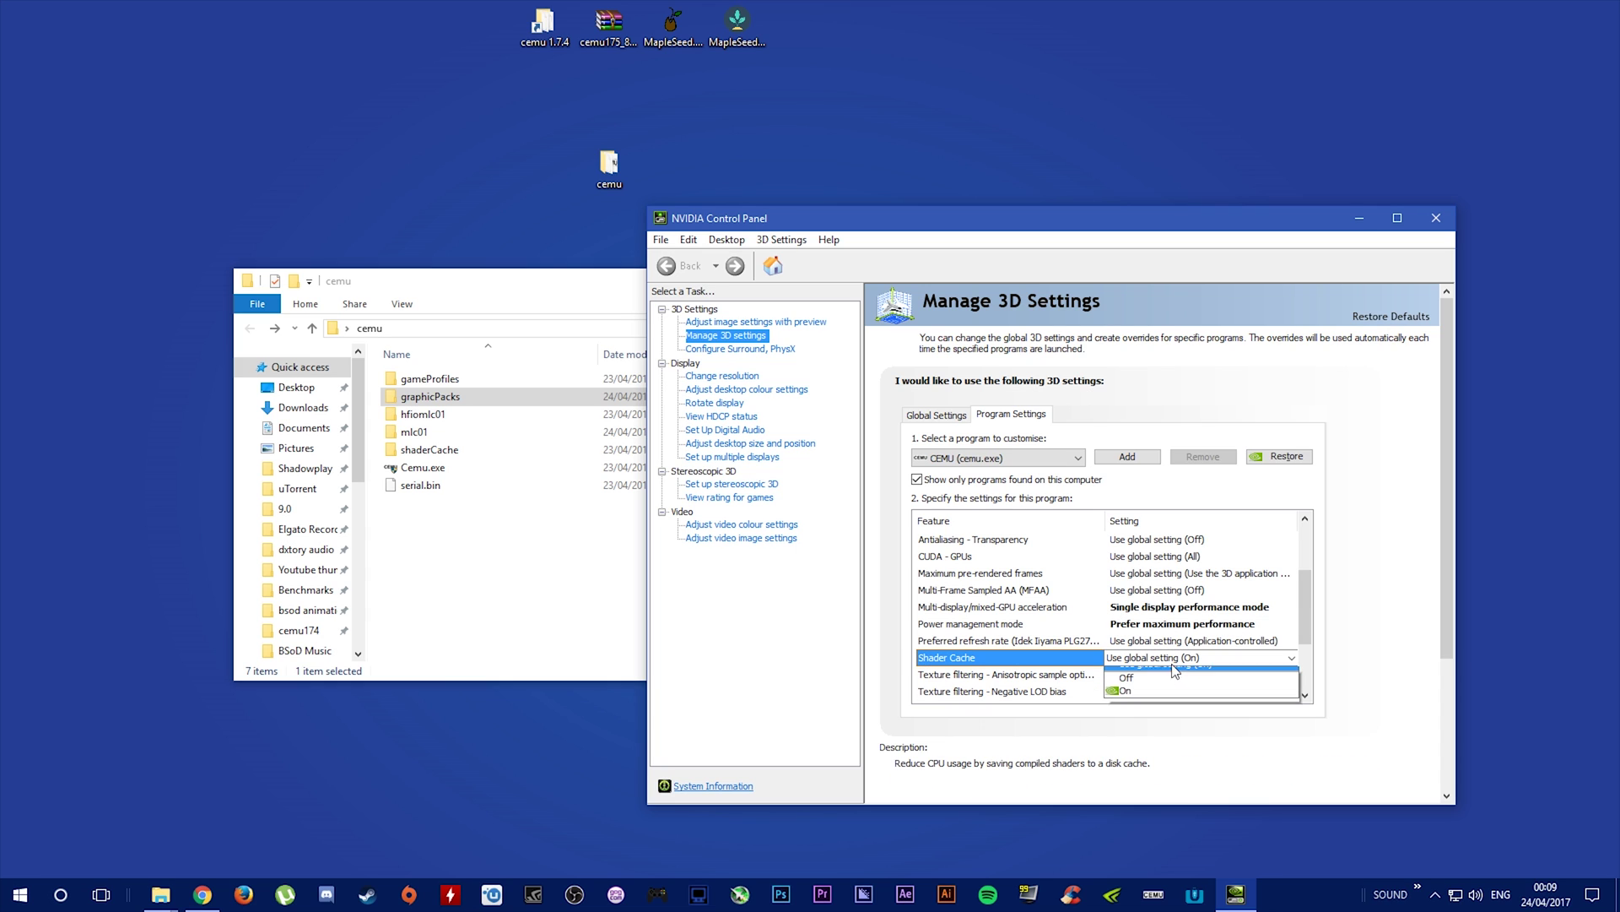
click(1131, 701)
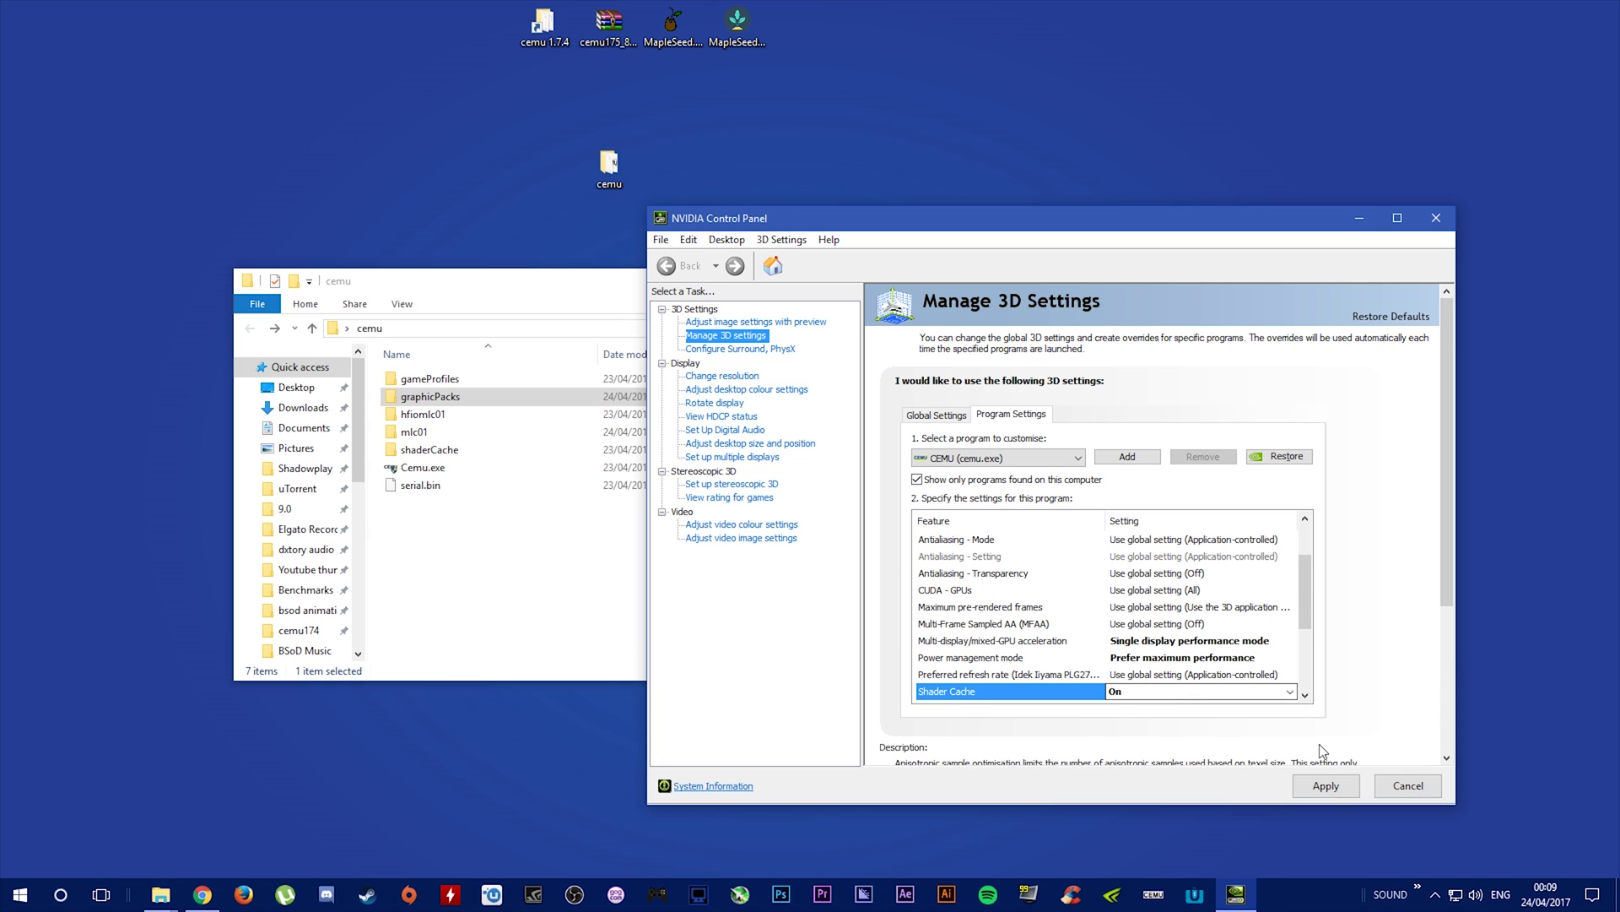
click(1326, 787)
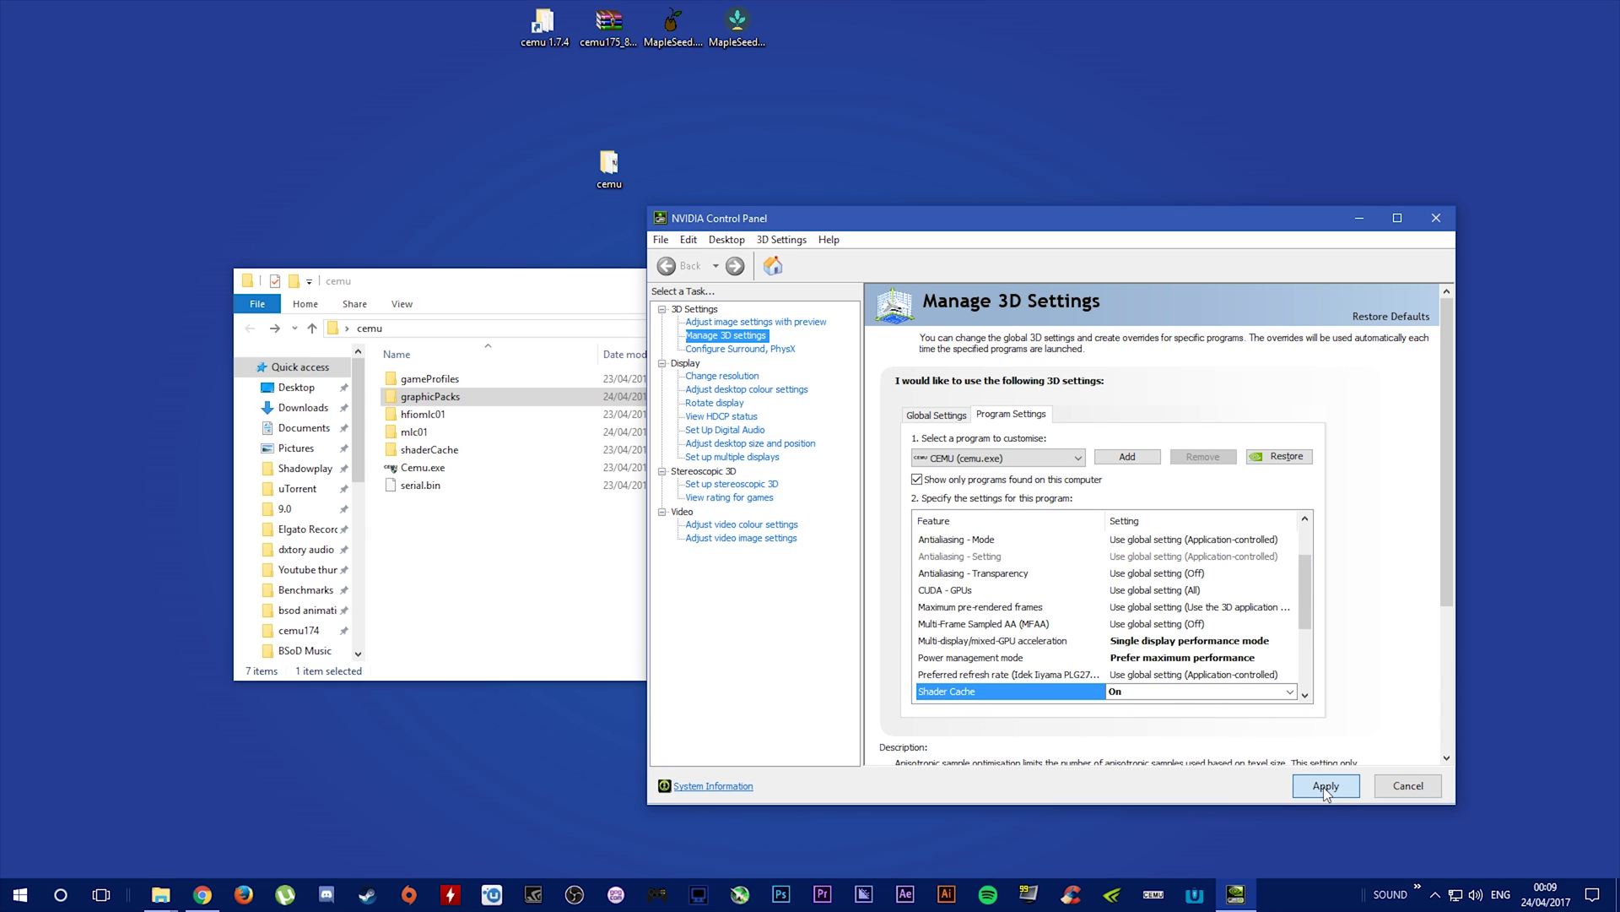
click(1359, 220)
Open the new cemu folder's shaderCache folder to check for any folders other than transferable
double_click(430, 449)
click(250, 328)
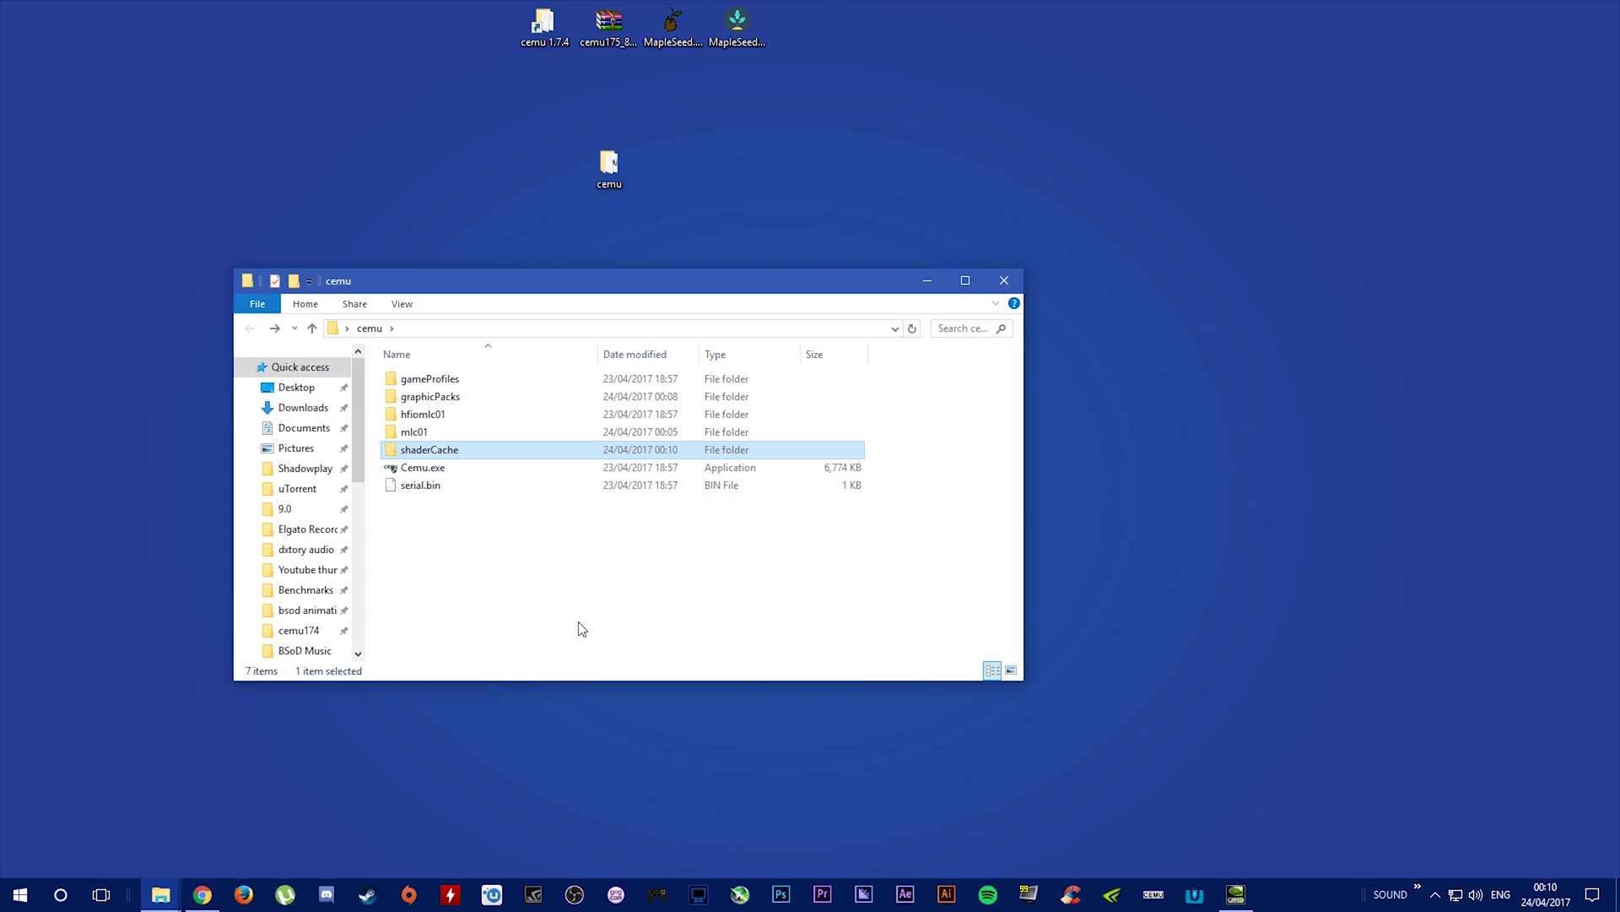
double_click(431, 454)
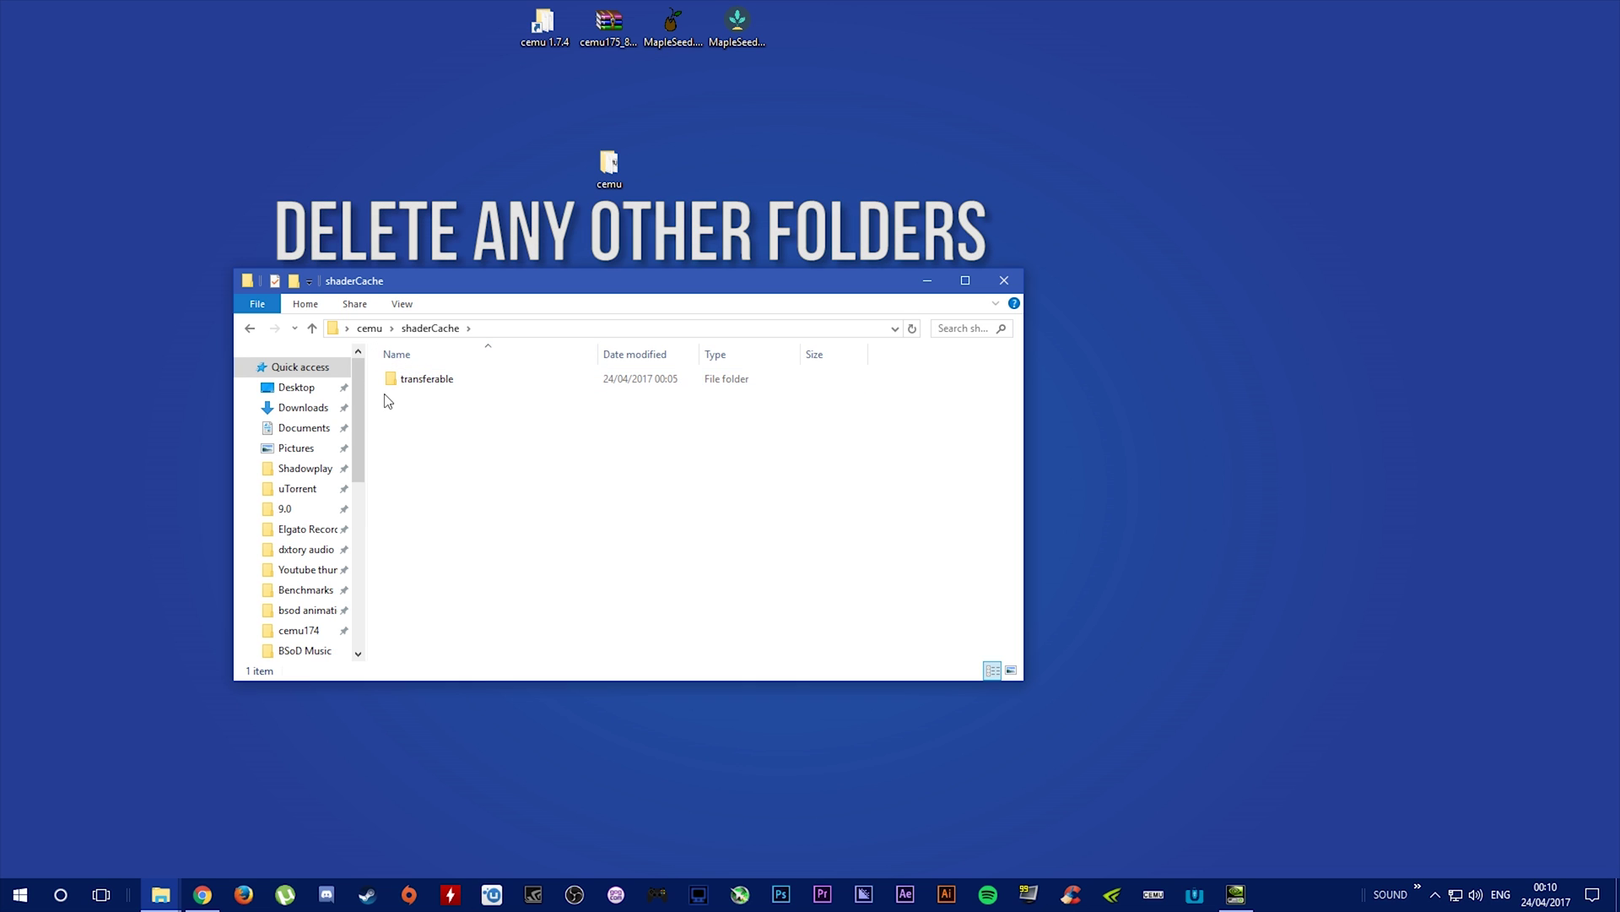
Open the AppData\Roaming folder of the user's profile on the OS SSD (C:) drive
scroll(297, 532, down, 8)
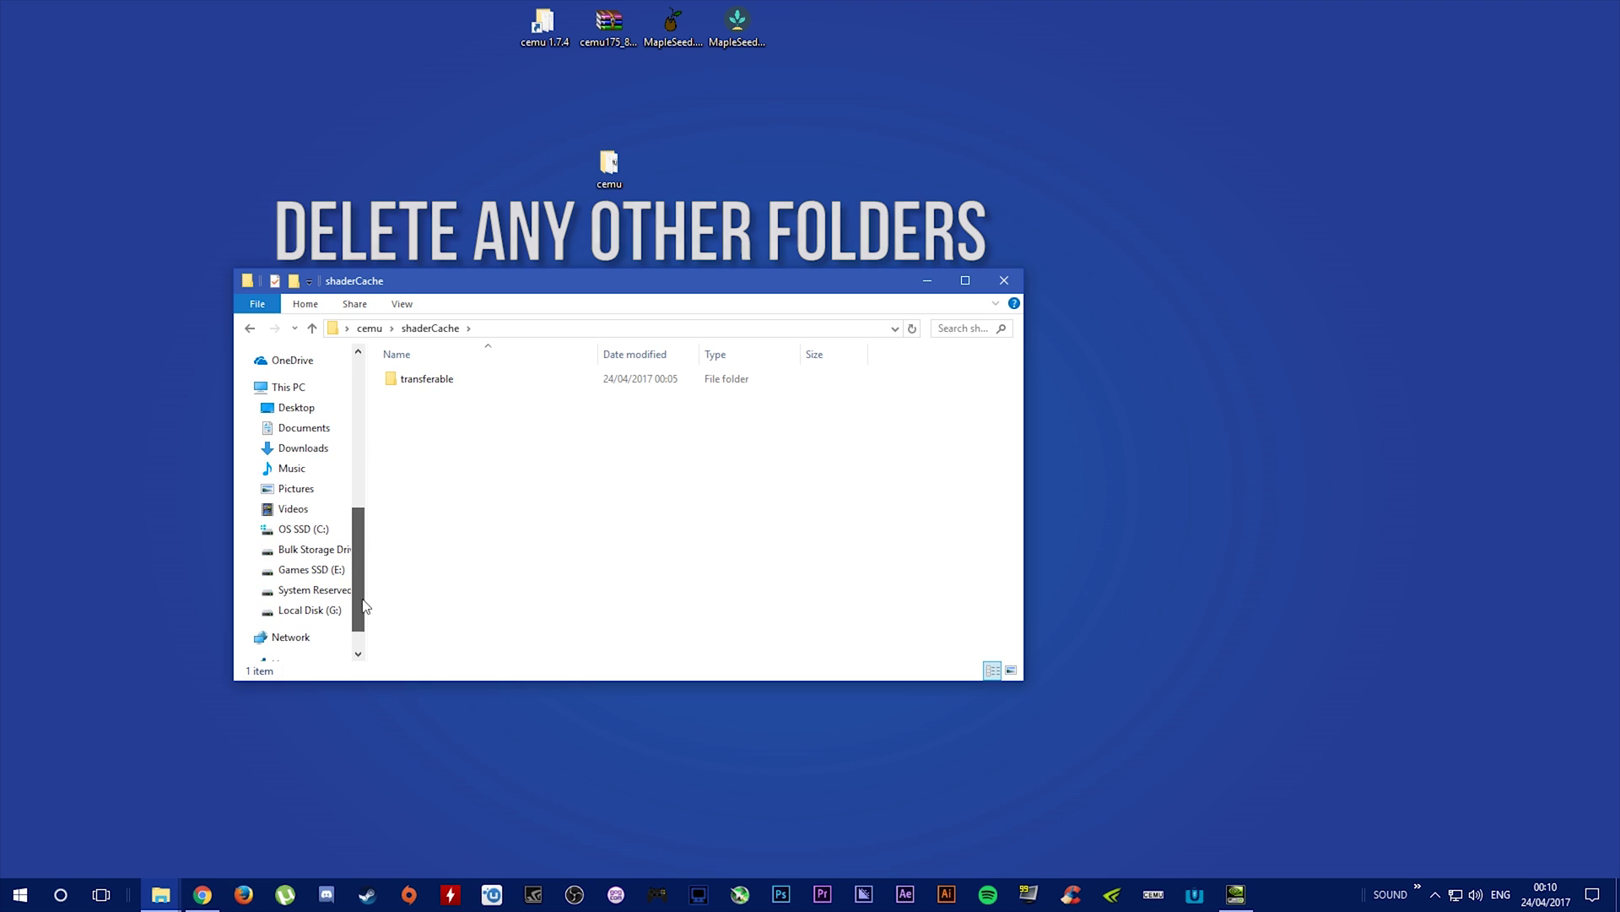
click(297, 530)
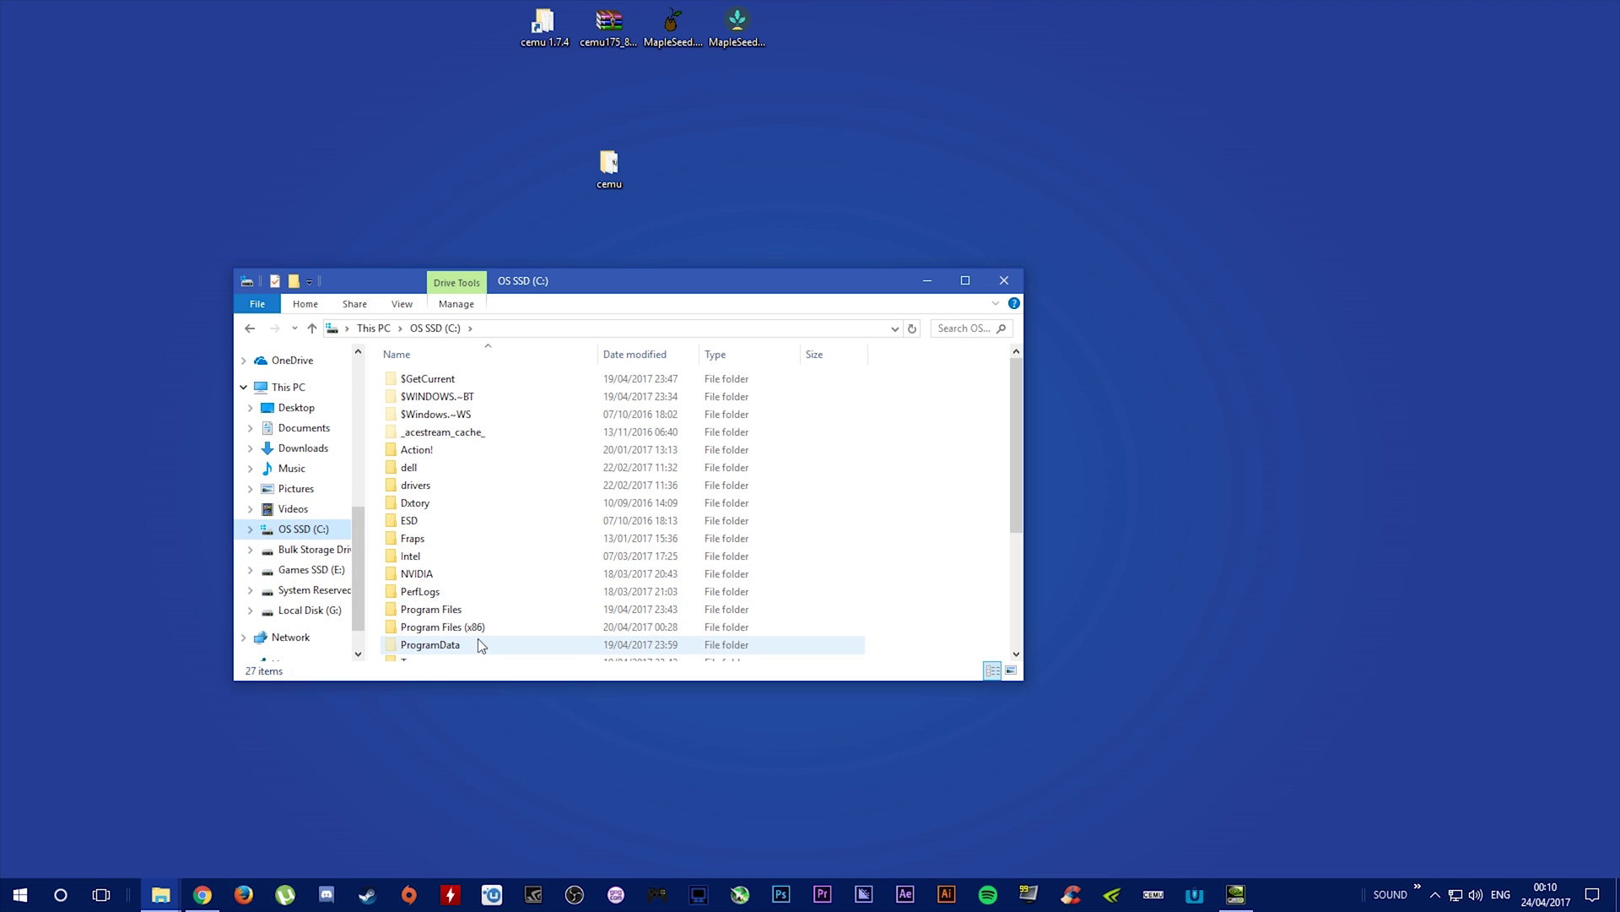
drag(1016, 530, 996, 601)
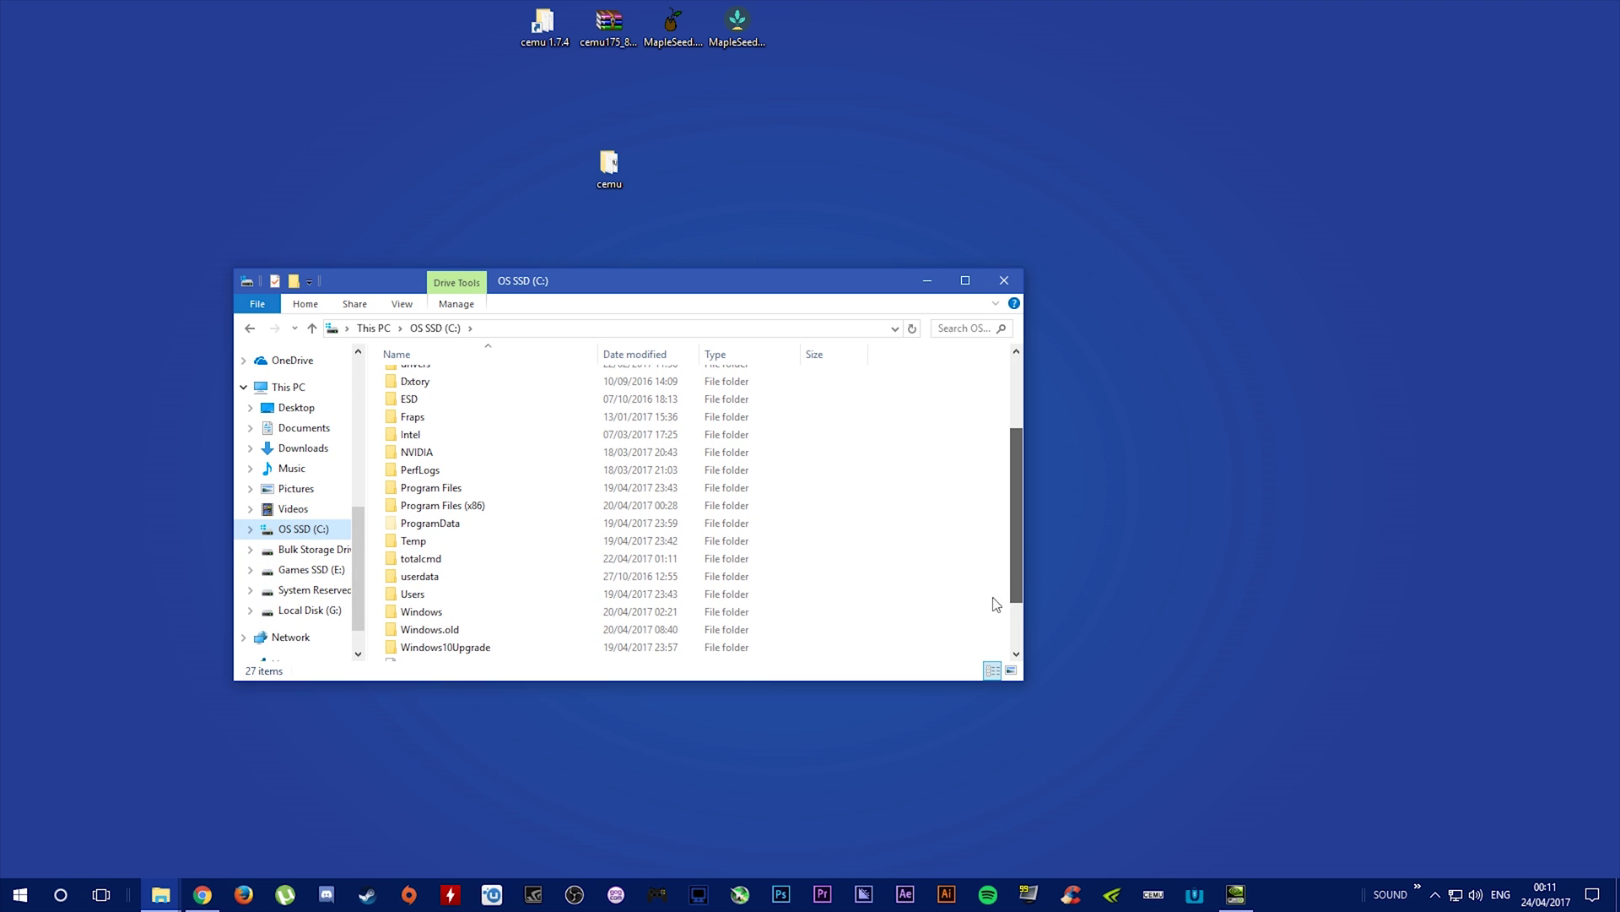
double_click(470, 602)
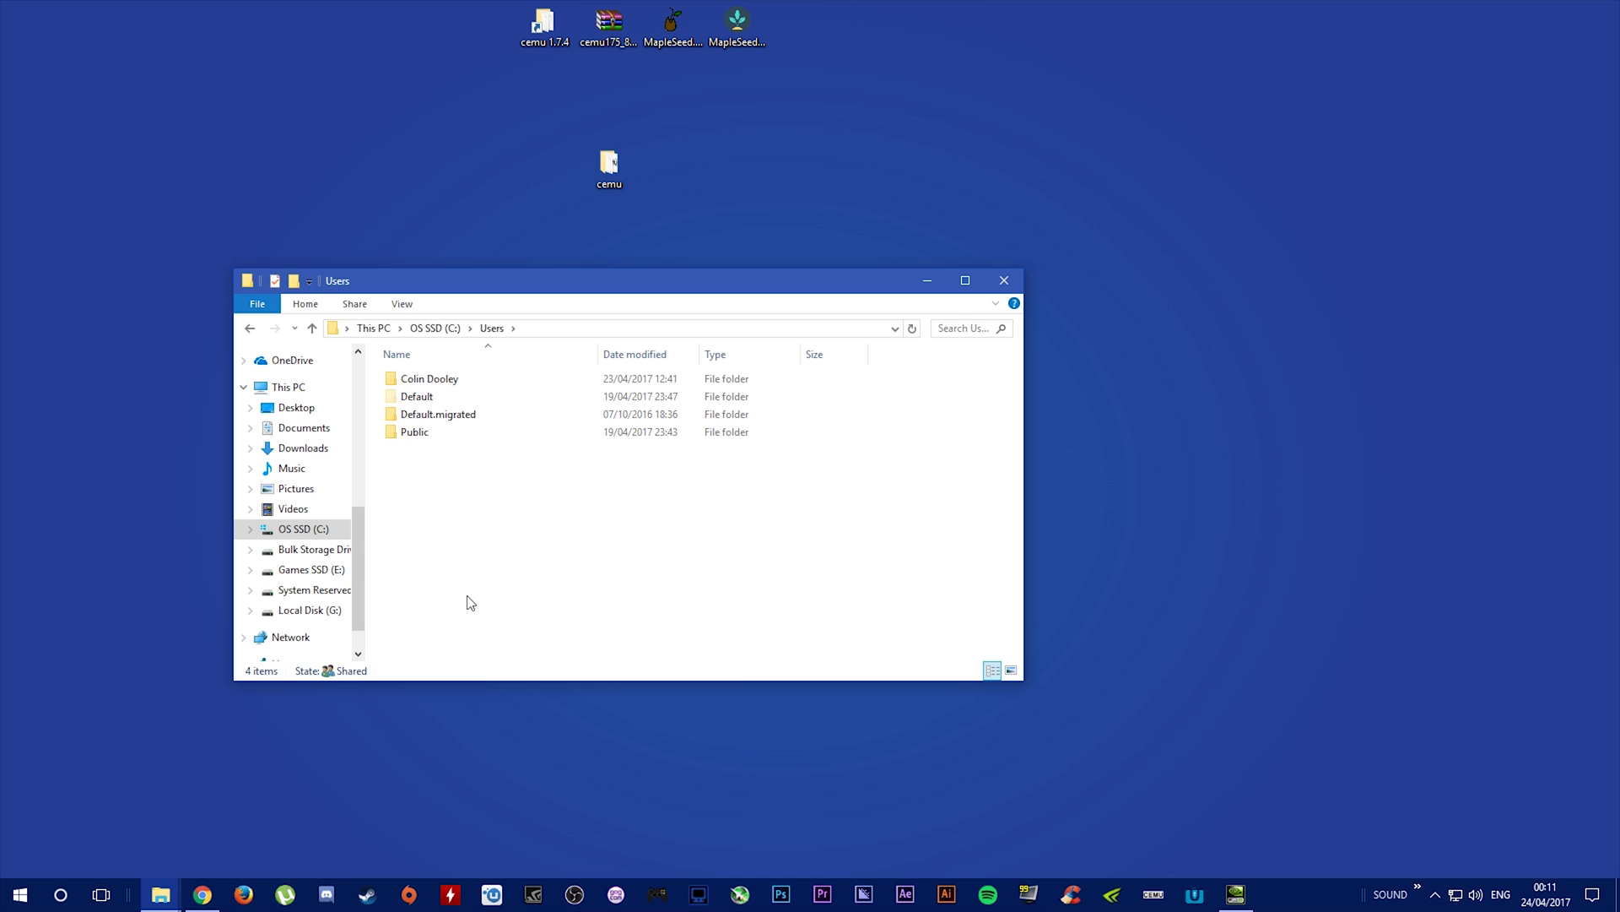
double_click(453, 384)
double_click(420, 450)
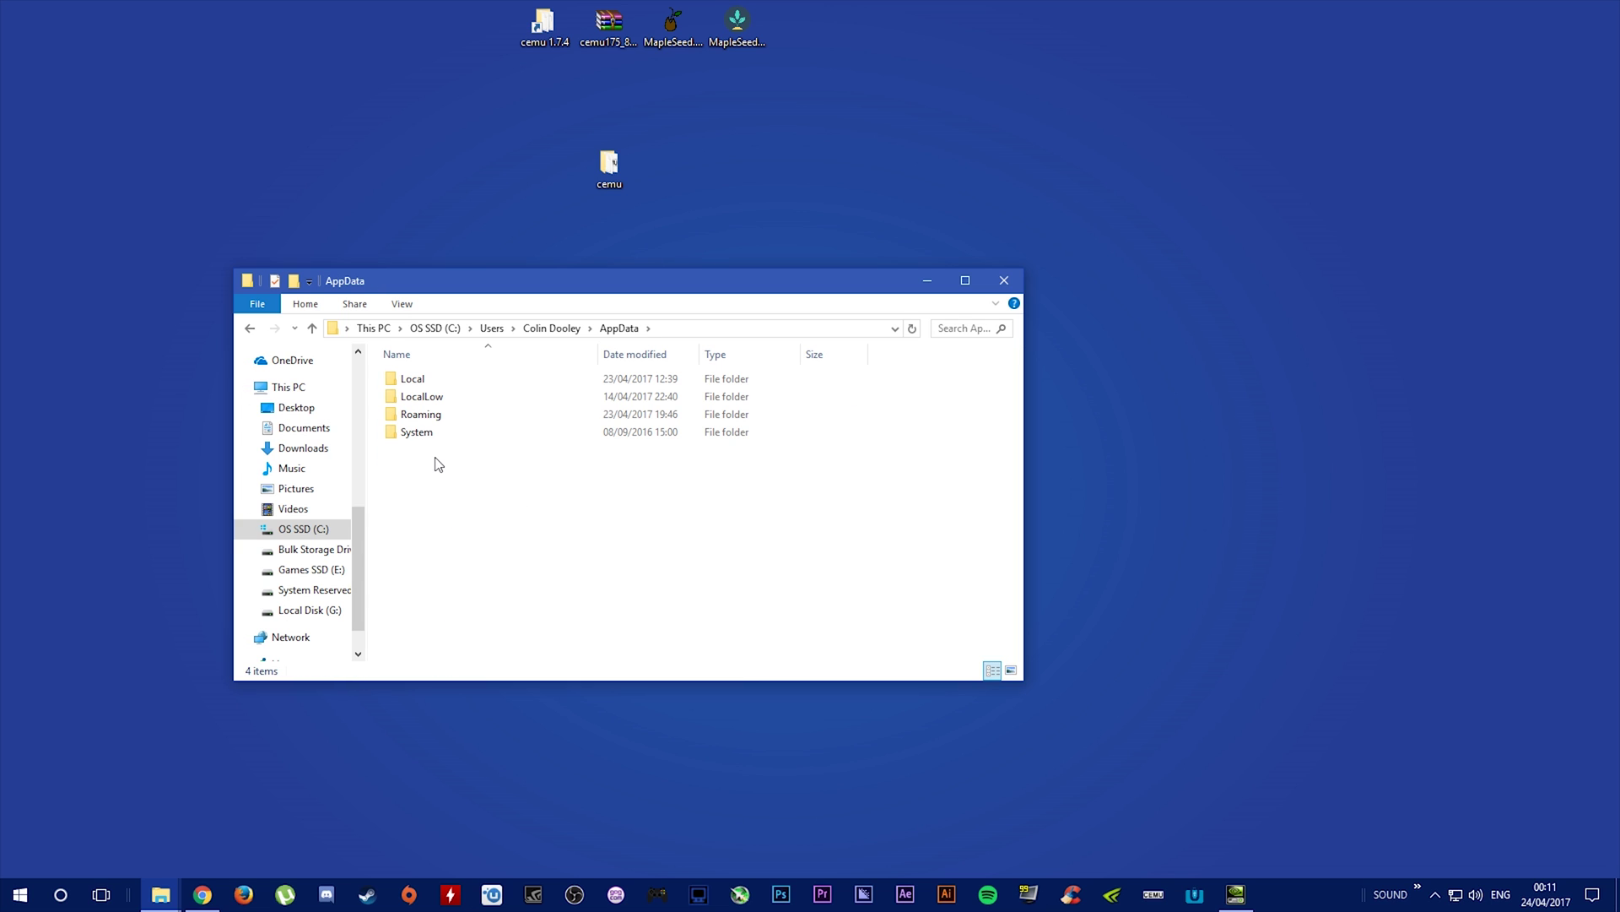
double_click(422, 414)
Open the GLCache folder inside Roaming's NVIDIA folder and go into its d50ee… subfolder to find the cached shader files
scroll(431, 431, down, 2)
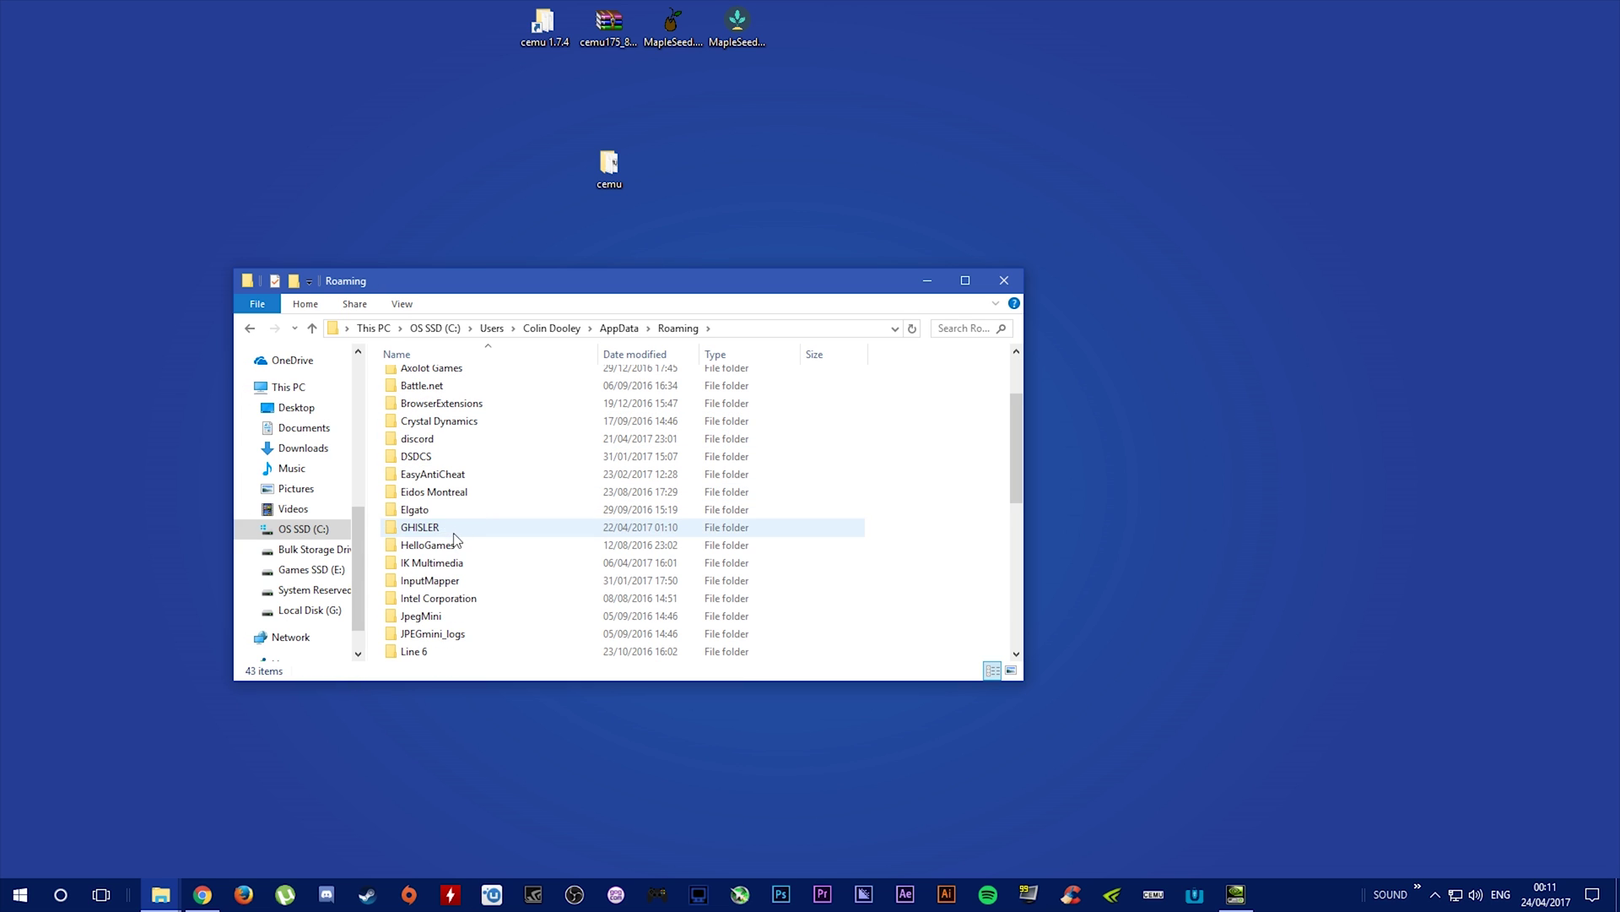
scroll(456, 448, down, 3)
double_click(442, 590)
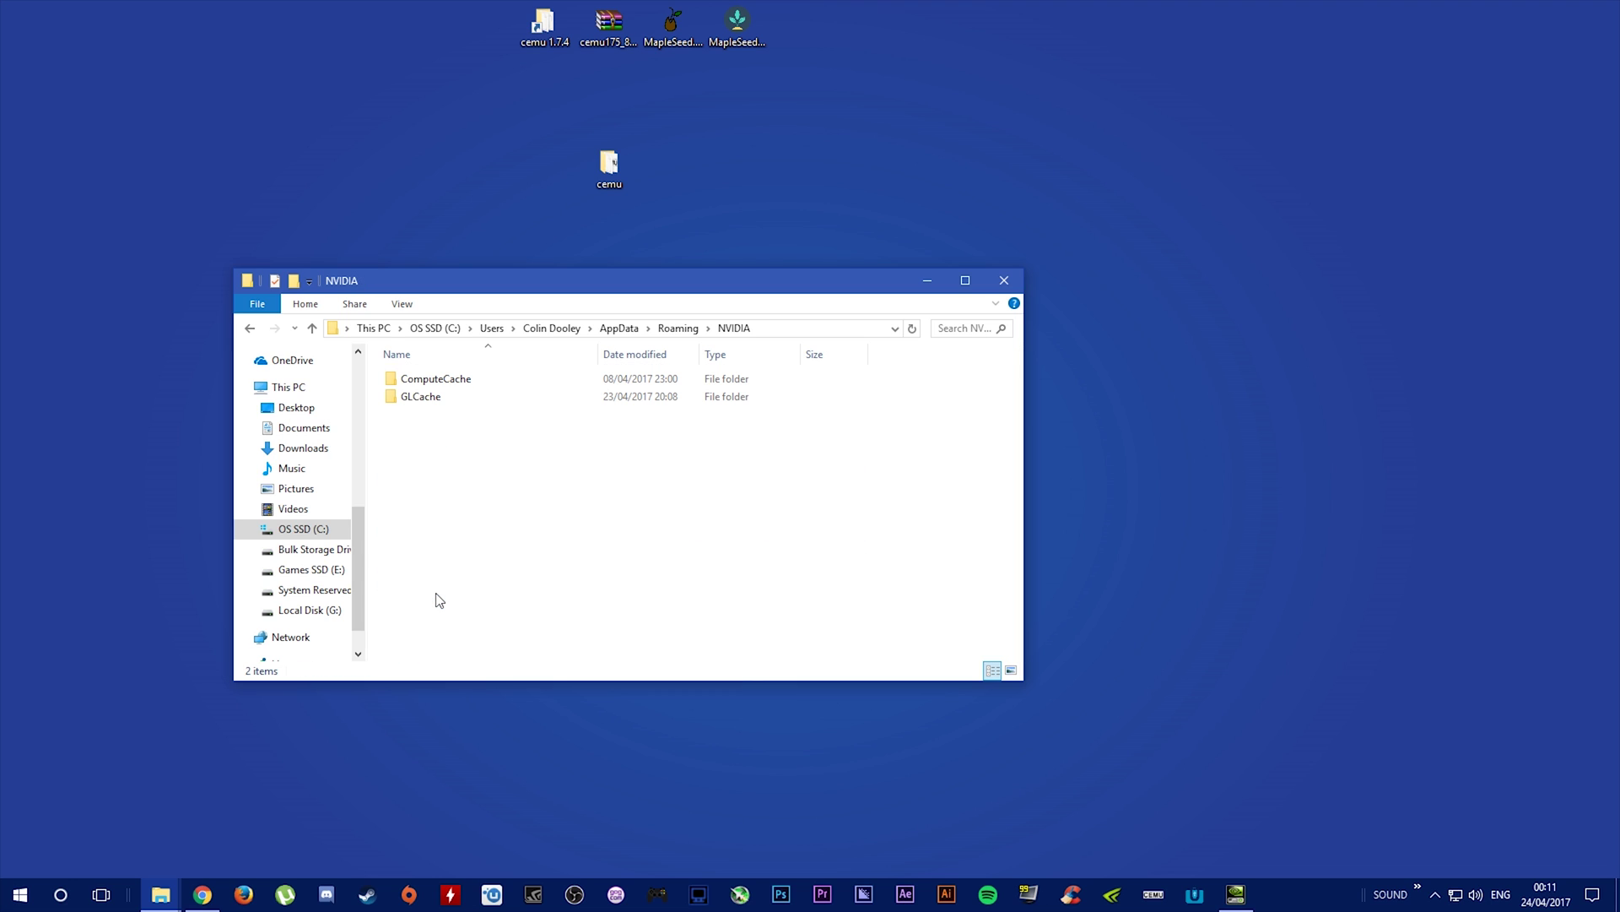
double_click(438, 398)
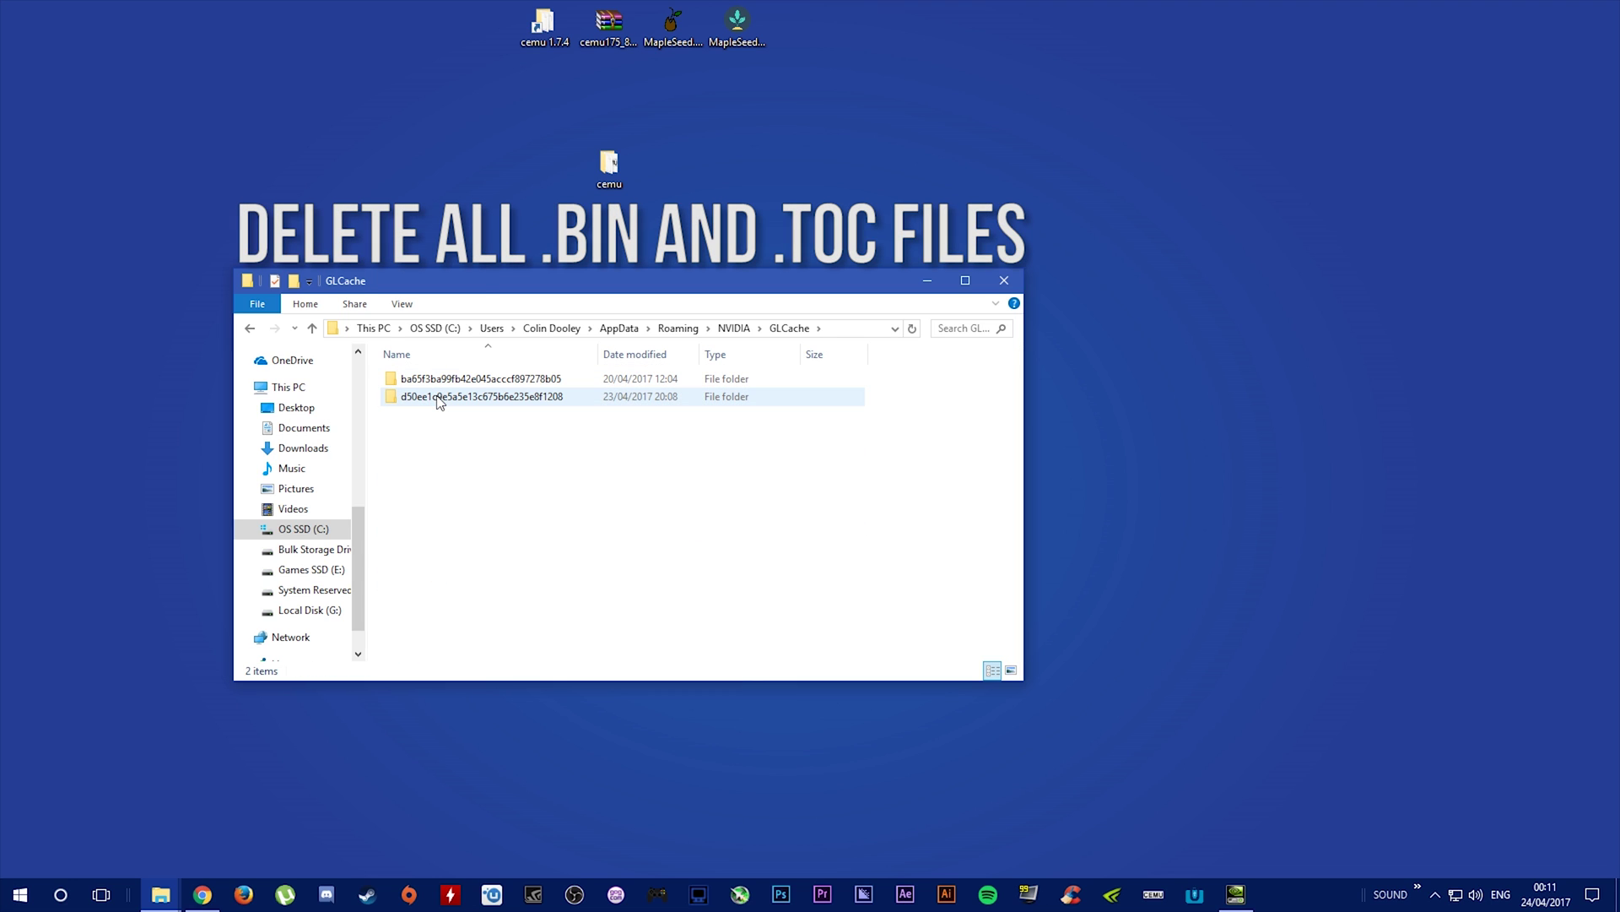
double_click(439, 402)
double_click(456, 379)
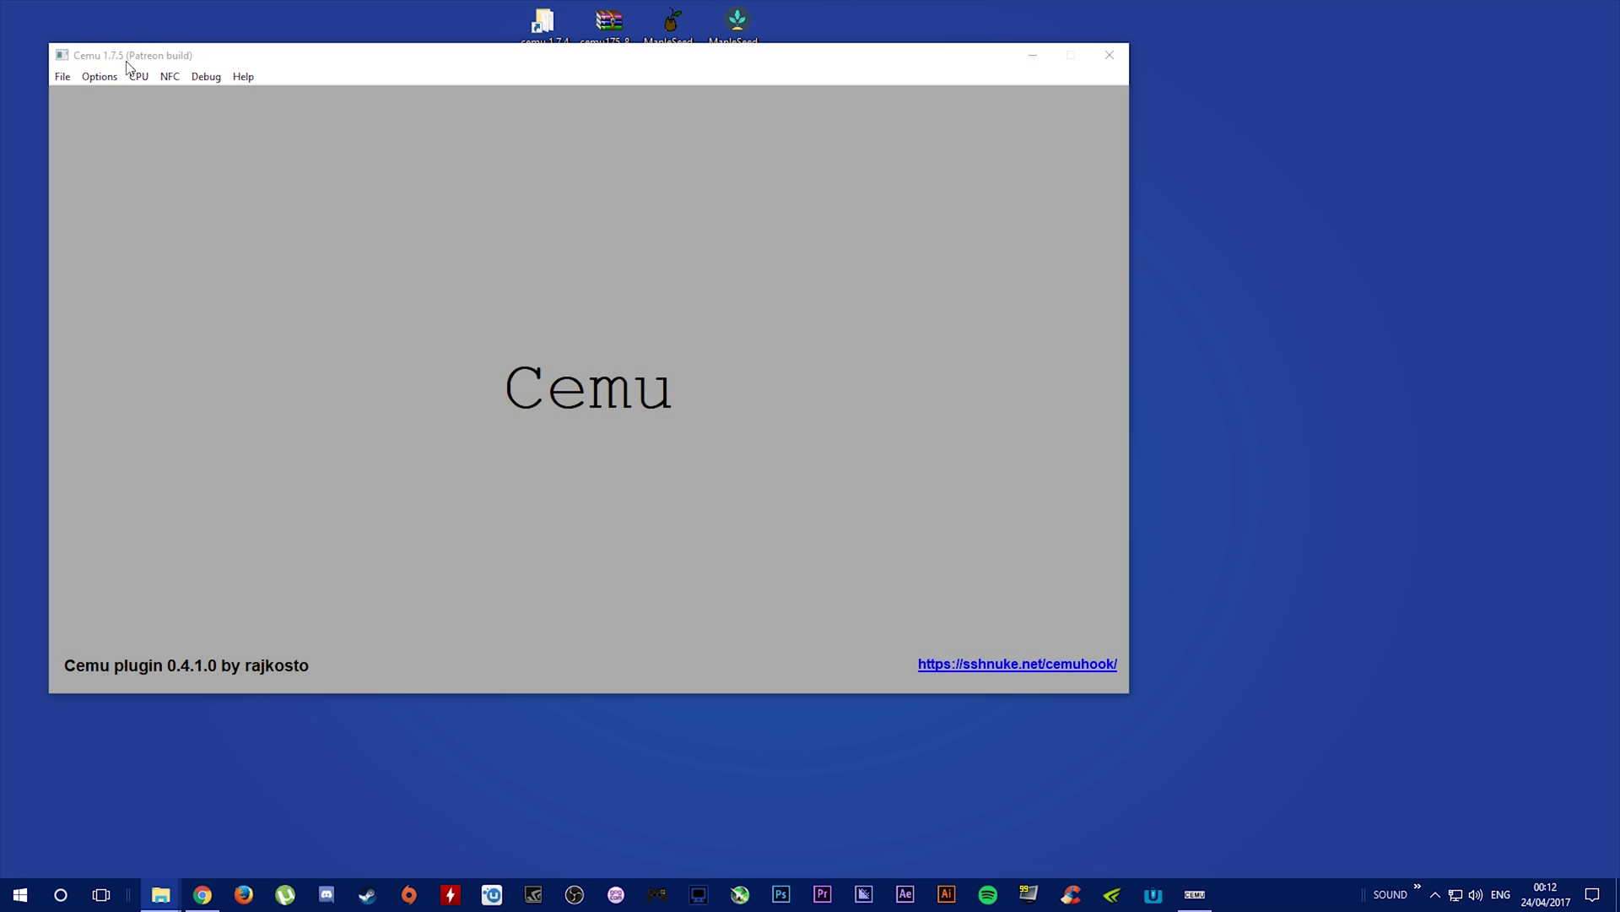
Set Cemu's GPU buffer cache accuracy to Low (fast)
click(121, 84)
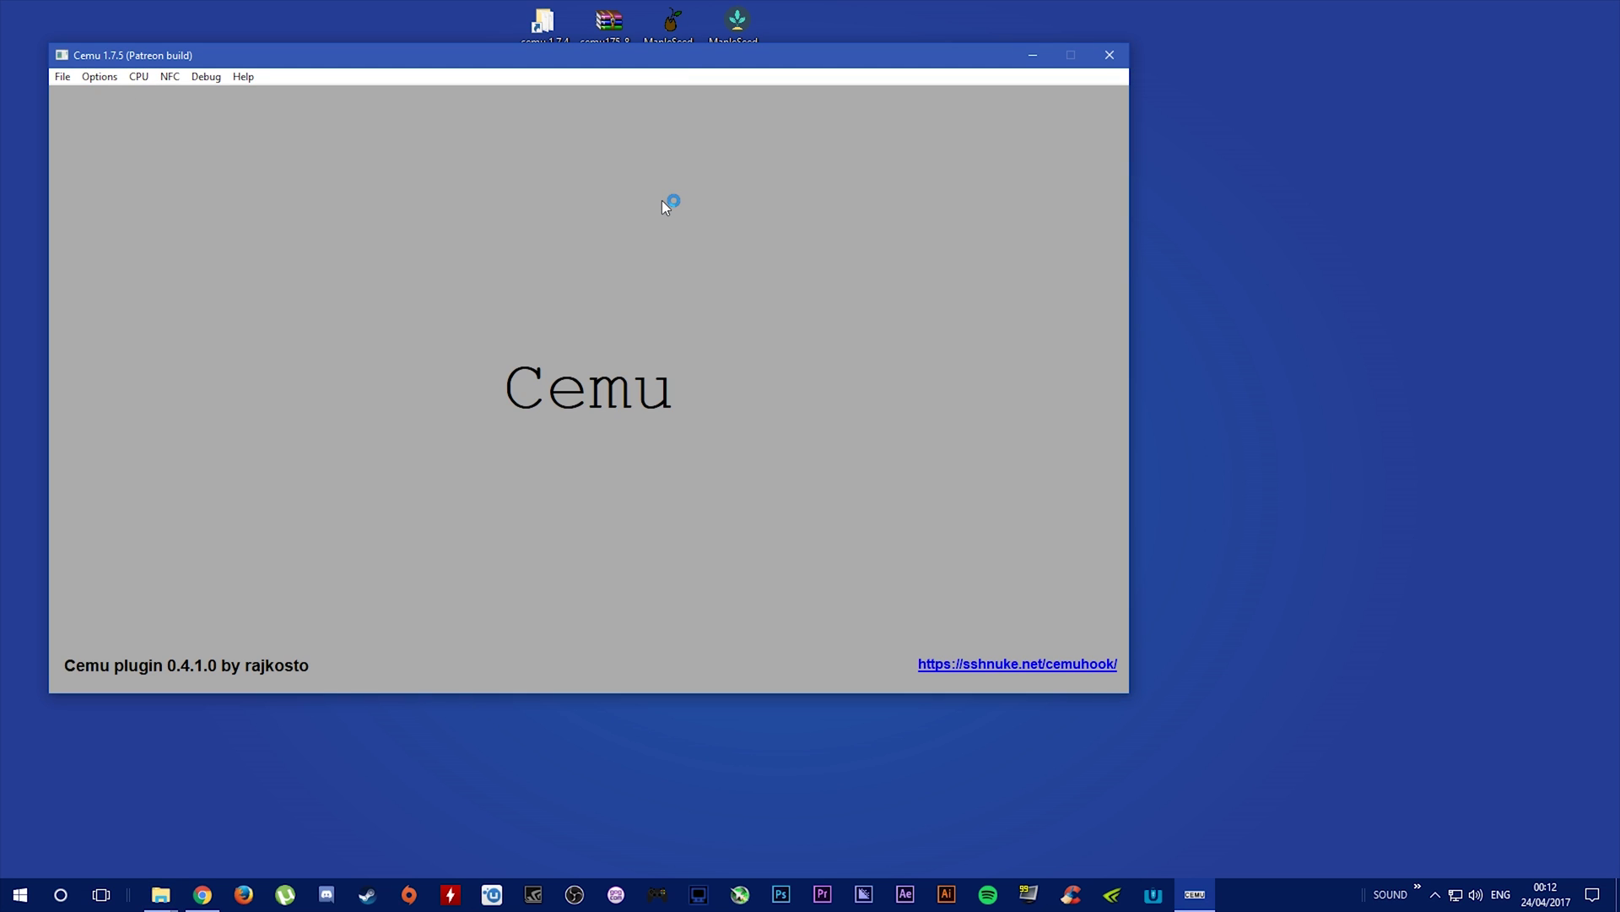
click(102, 77)
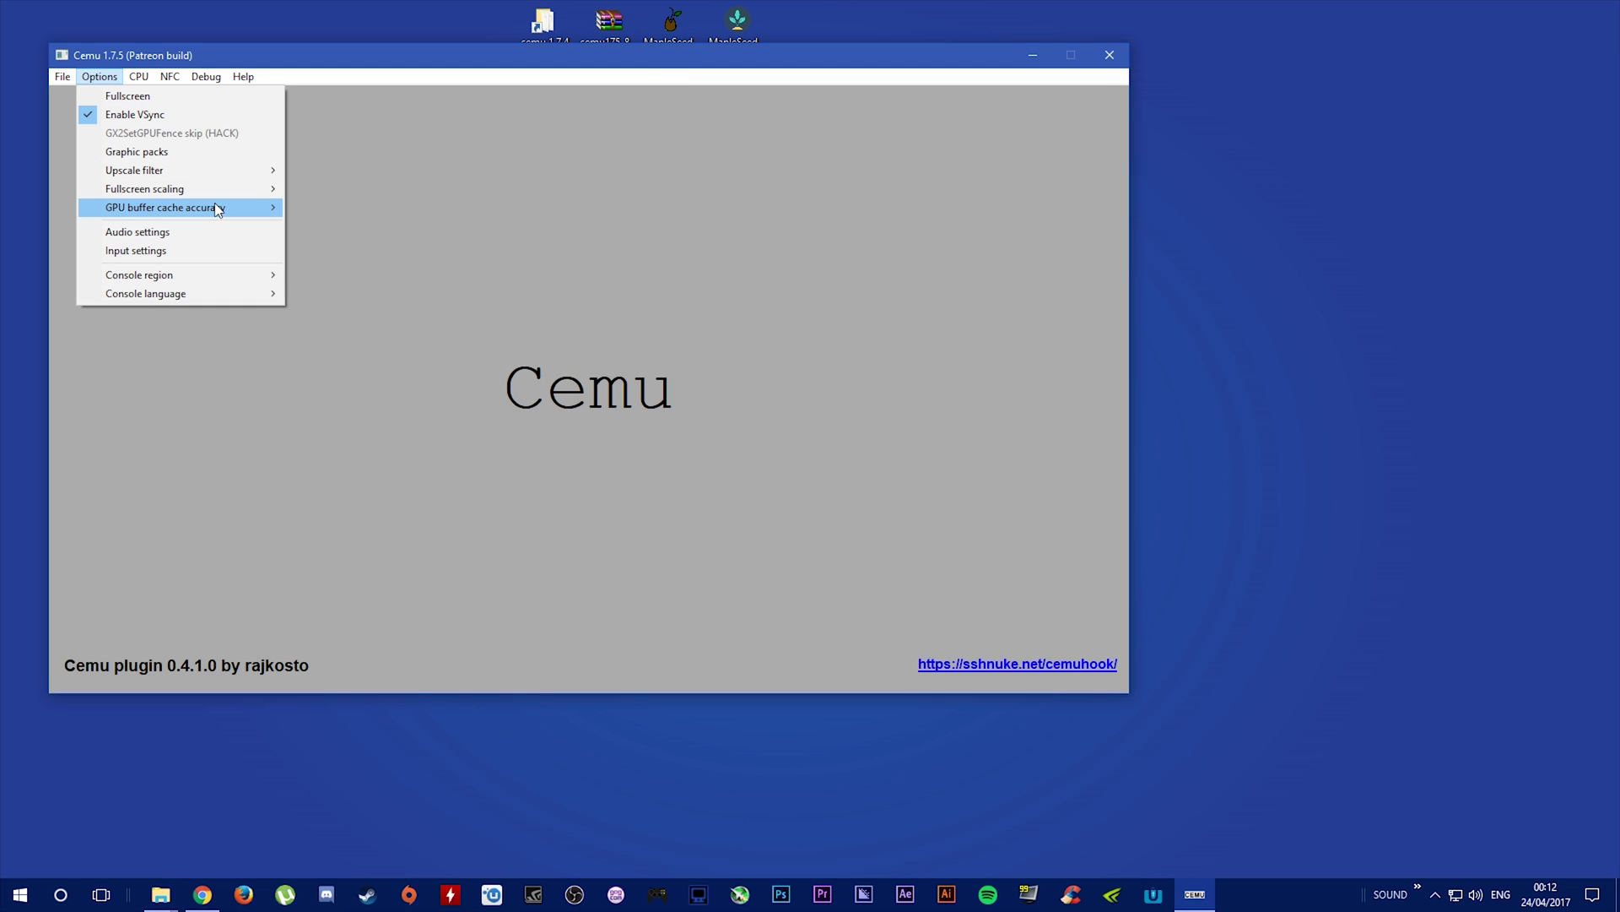
mouse_move(218, 209)
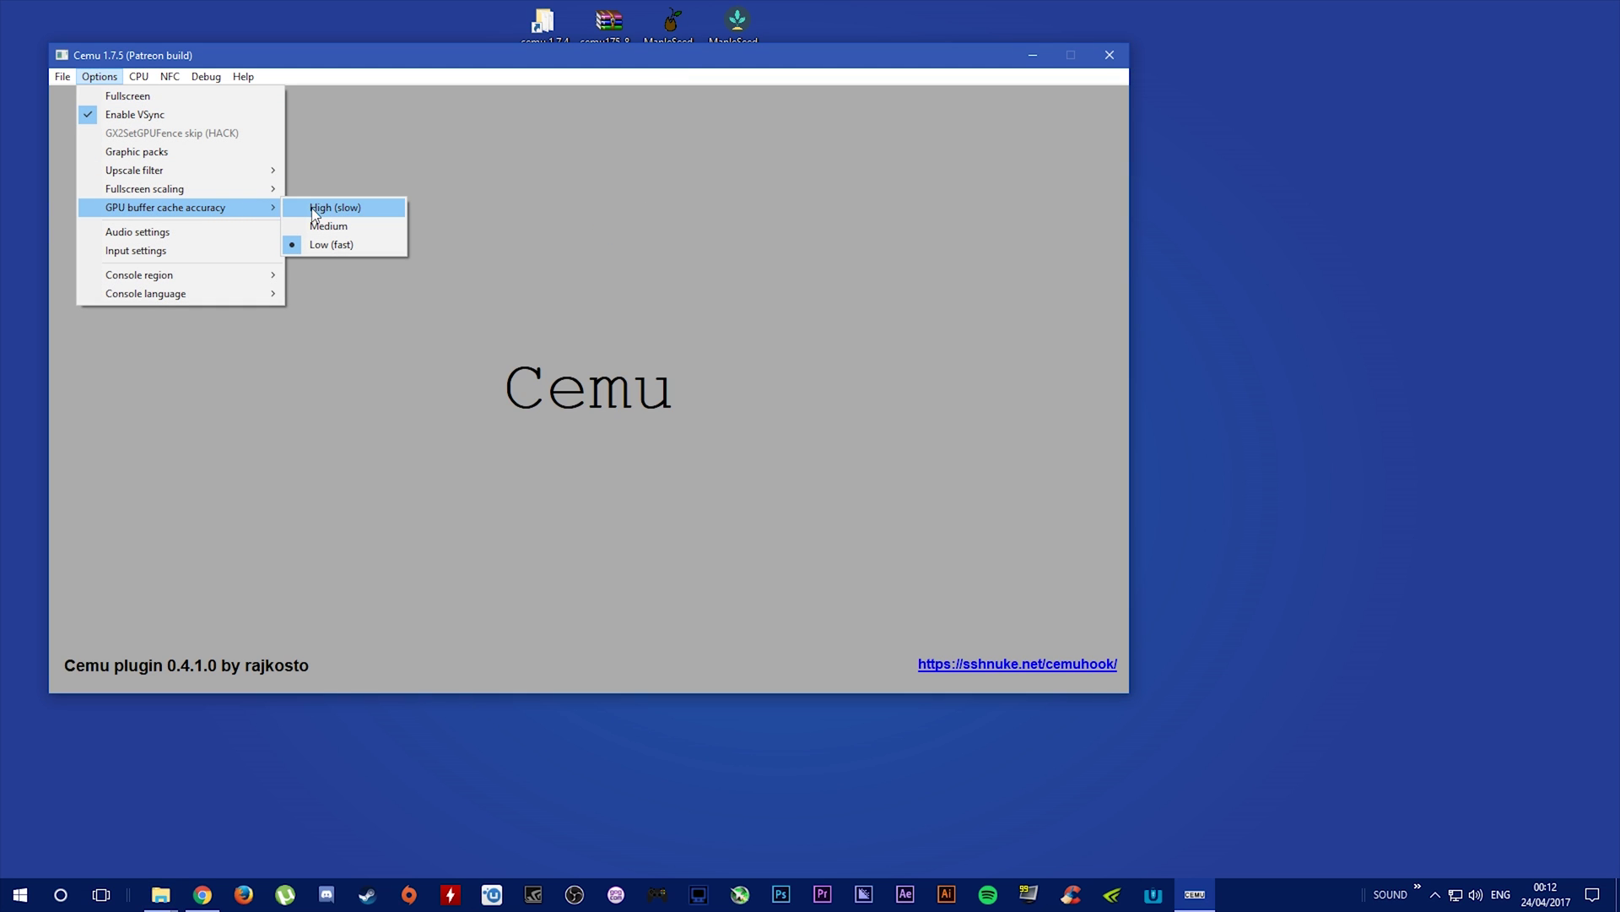
click(341, 245)
Load U-King.rpx from the code folder of [EUR] The Legend of Zelda Breath of the Wild
click(63, 76)
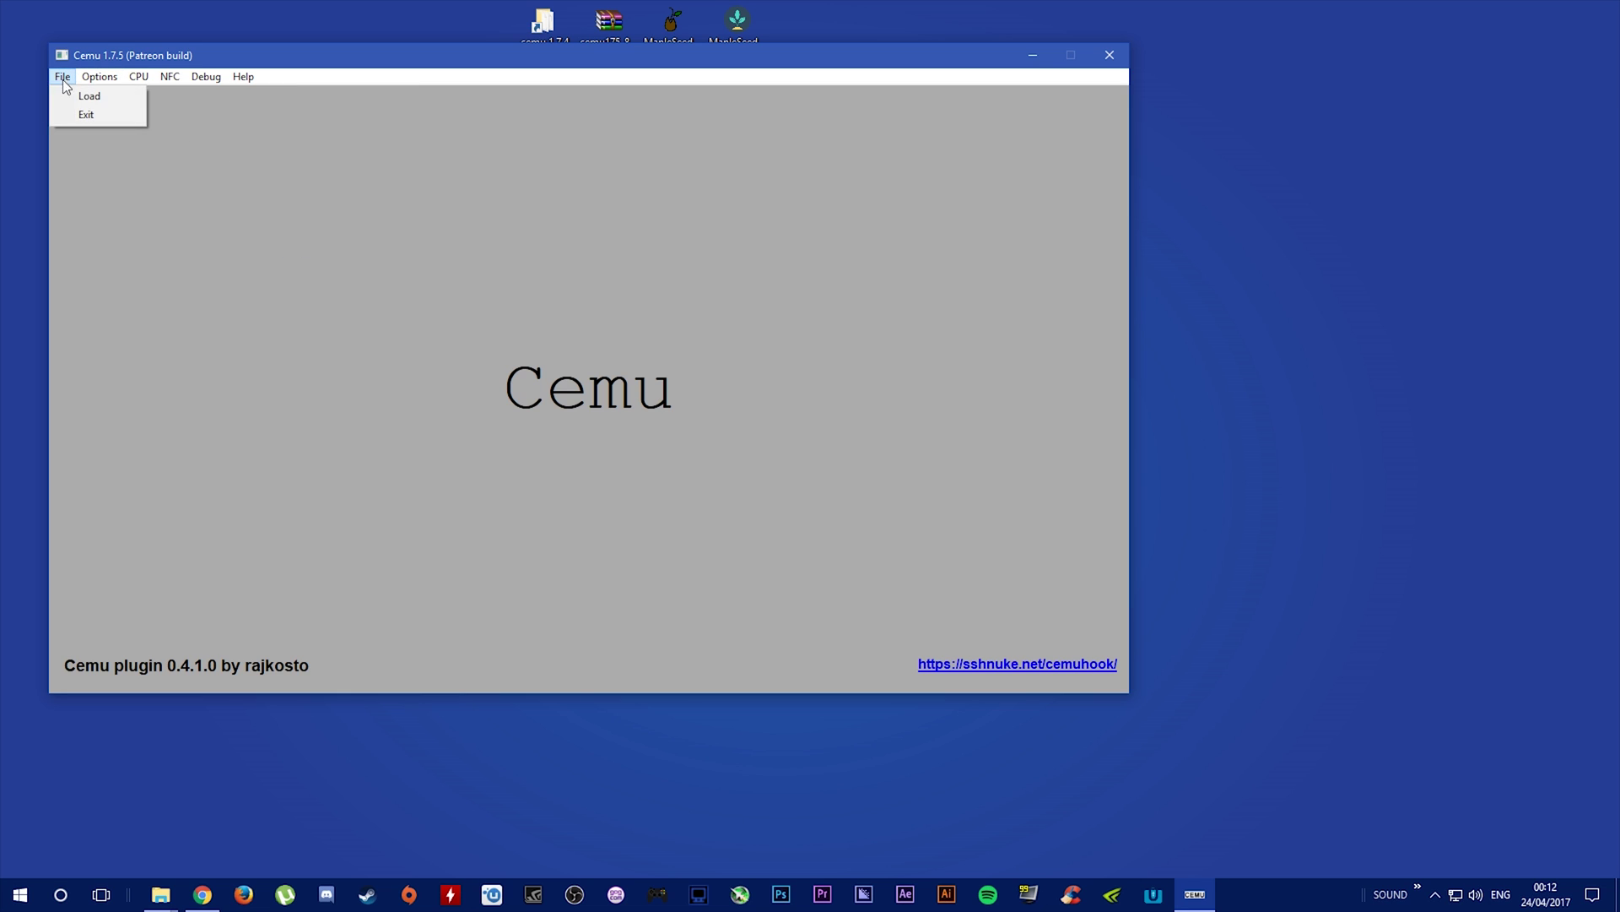
click(83, 98)
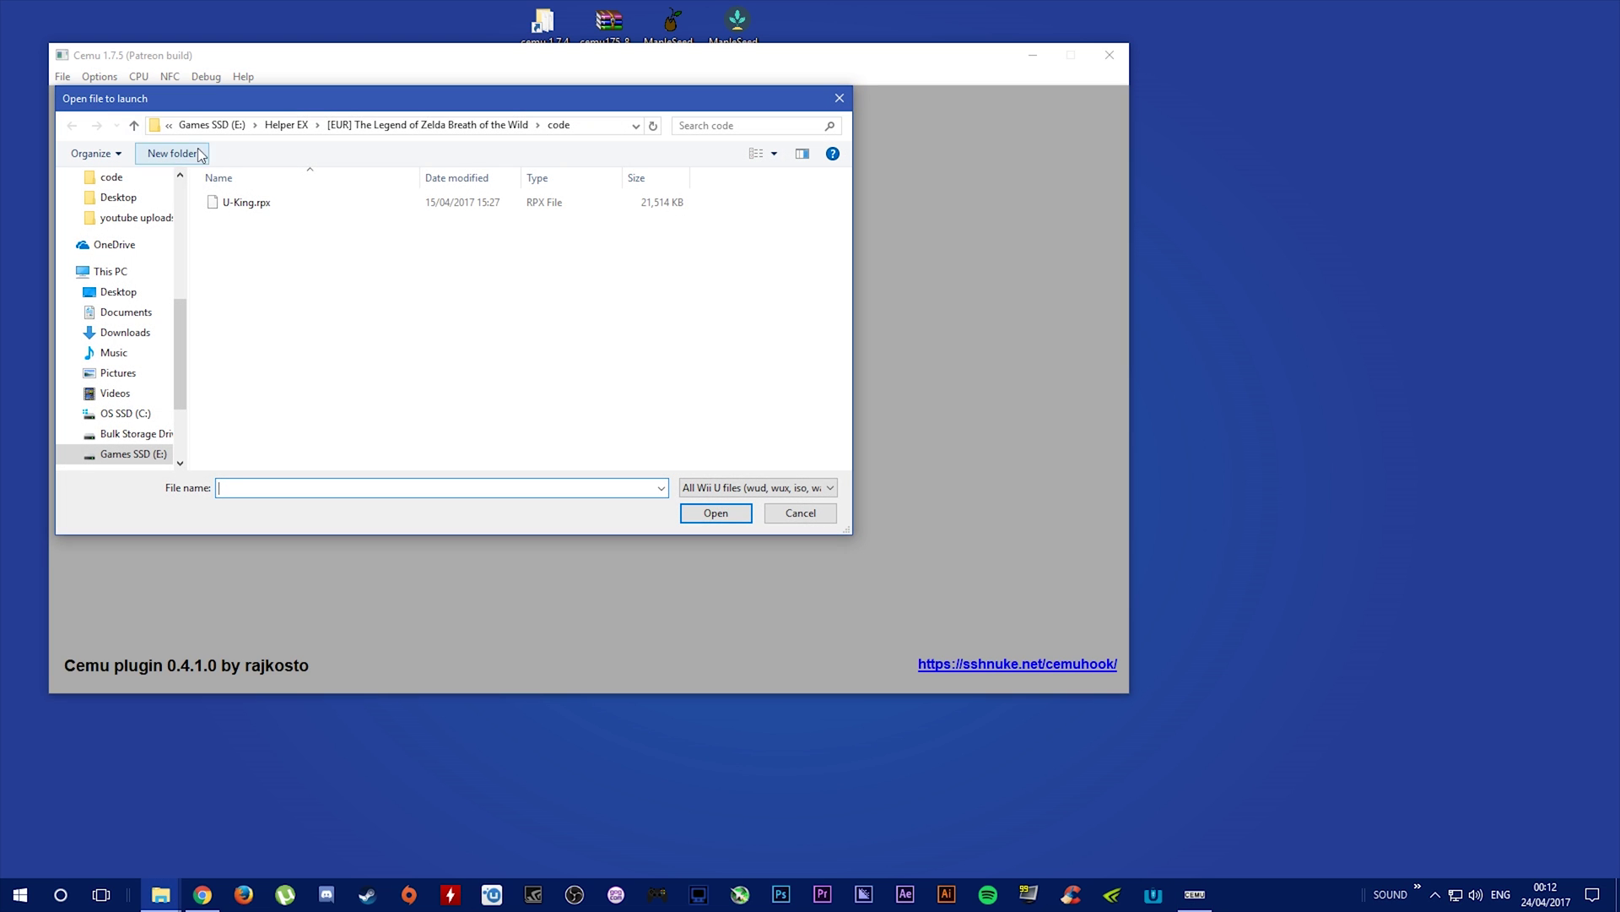
double_click(257, 201)
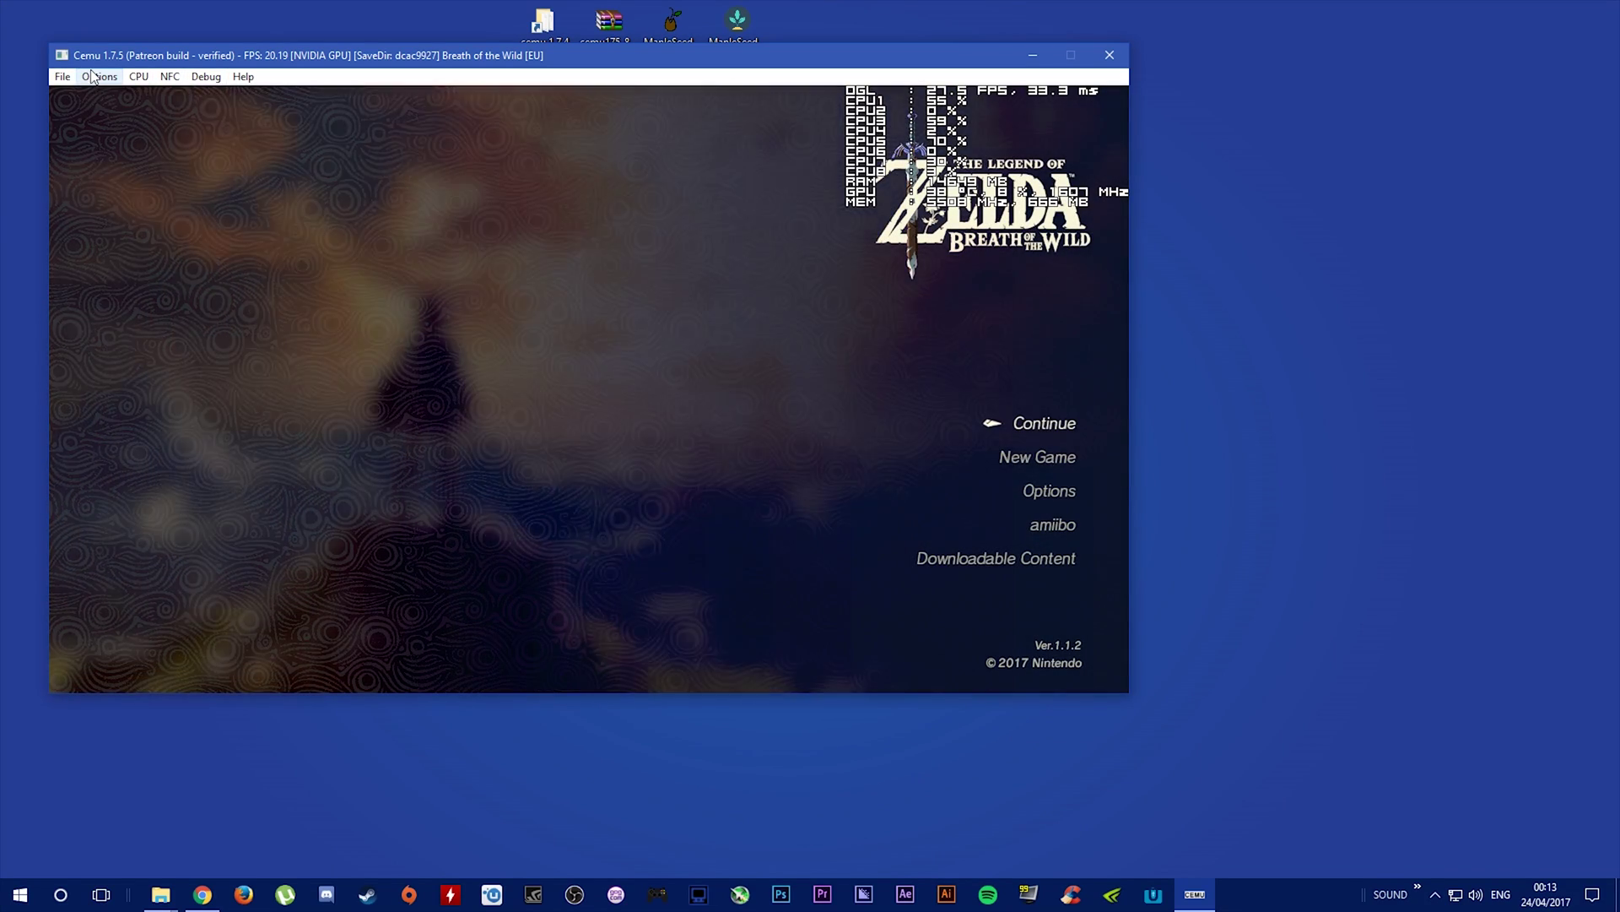
In the input settings, set Controller 1 to emulate the Wii U GamePad, save the mapping and close the dialog
click(100, 76)
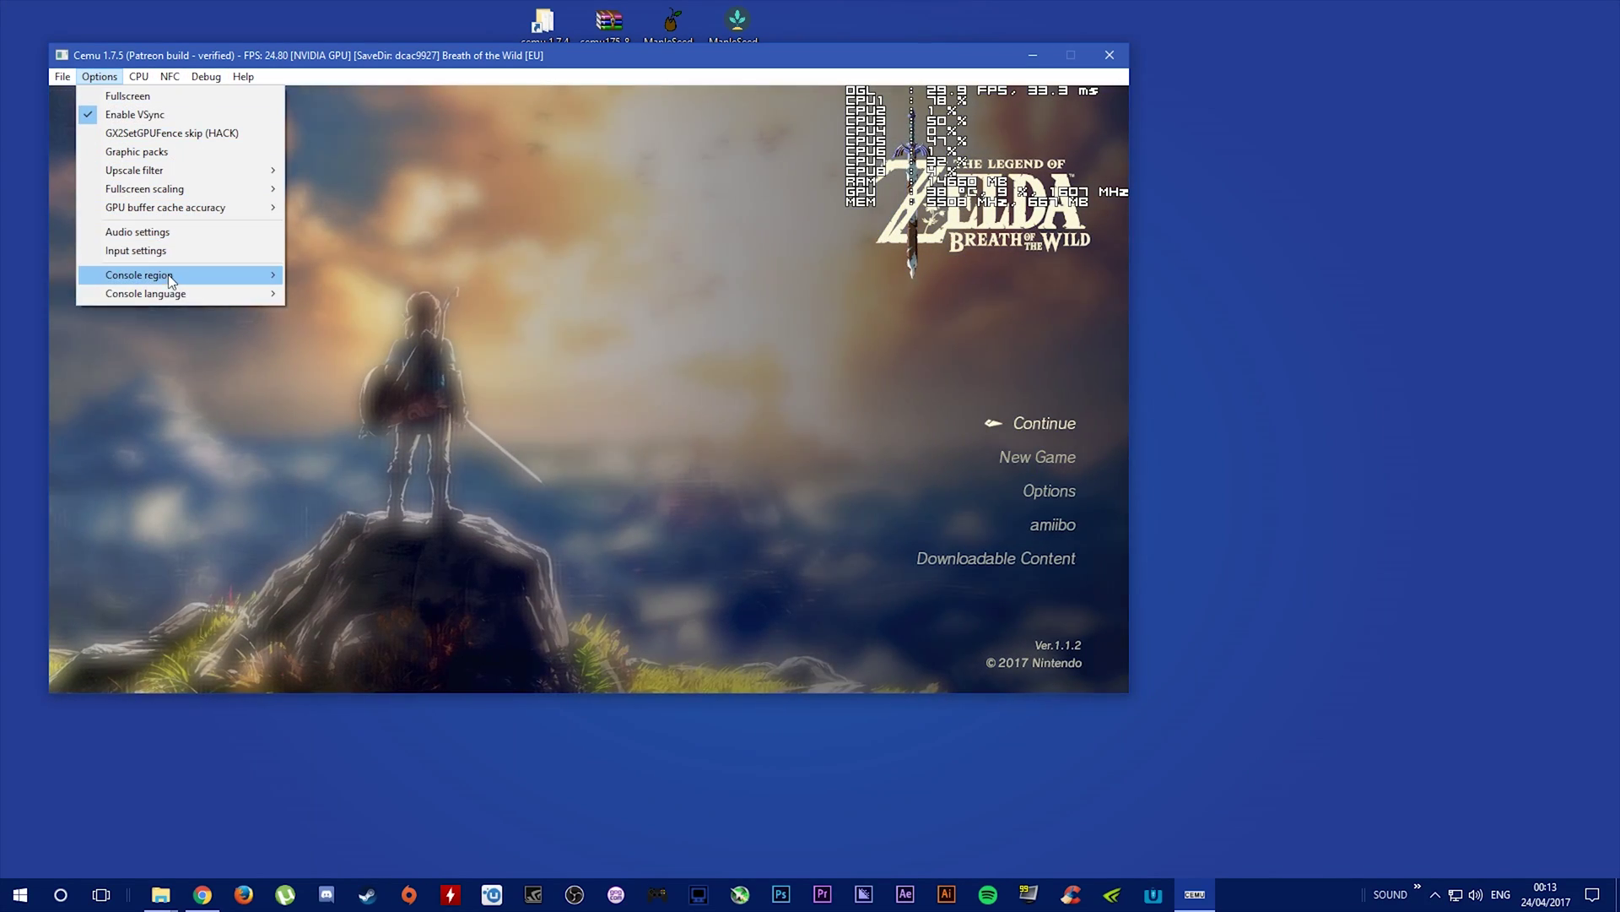
click(149, 251)
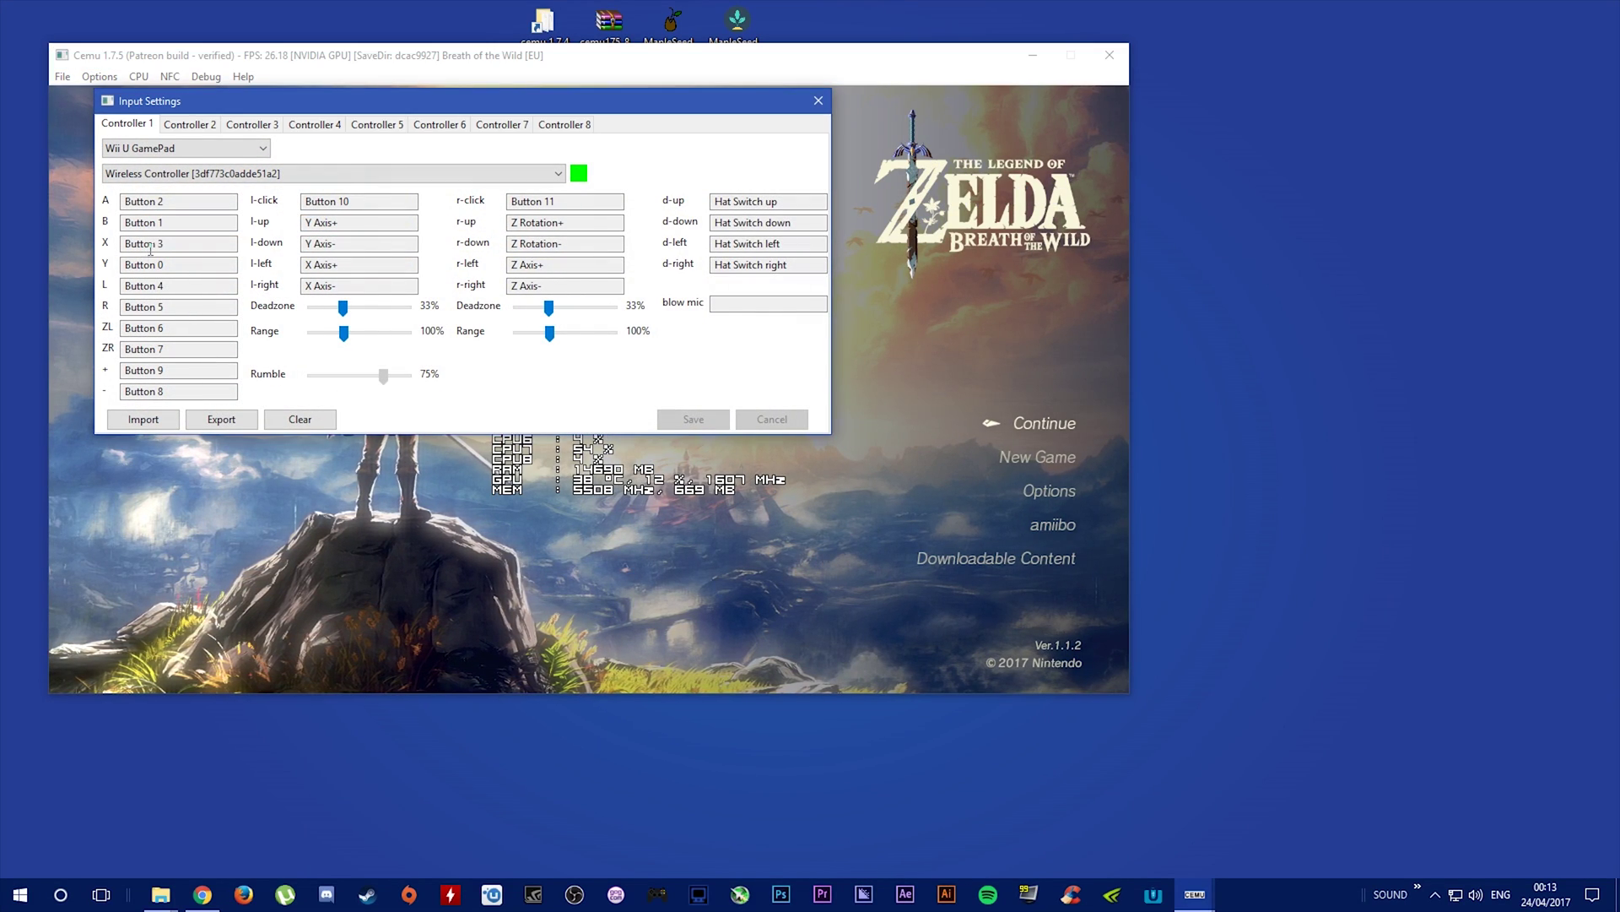
click(244, 145)
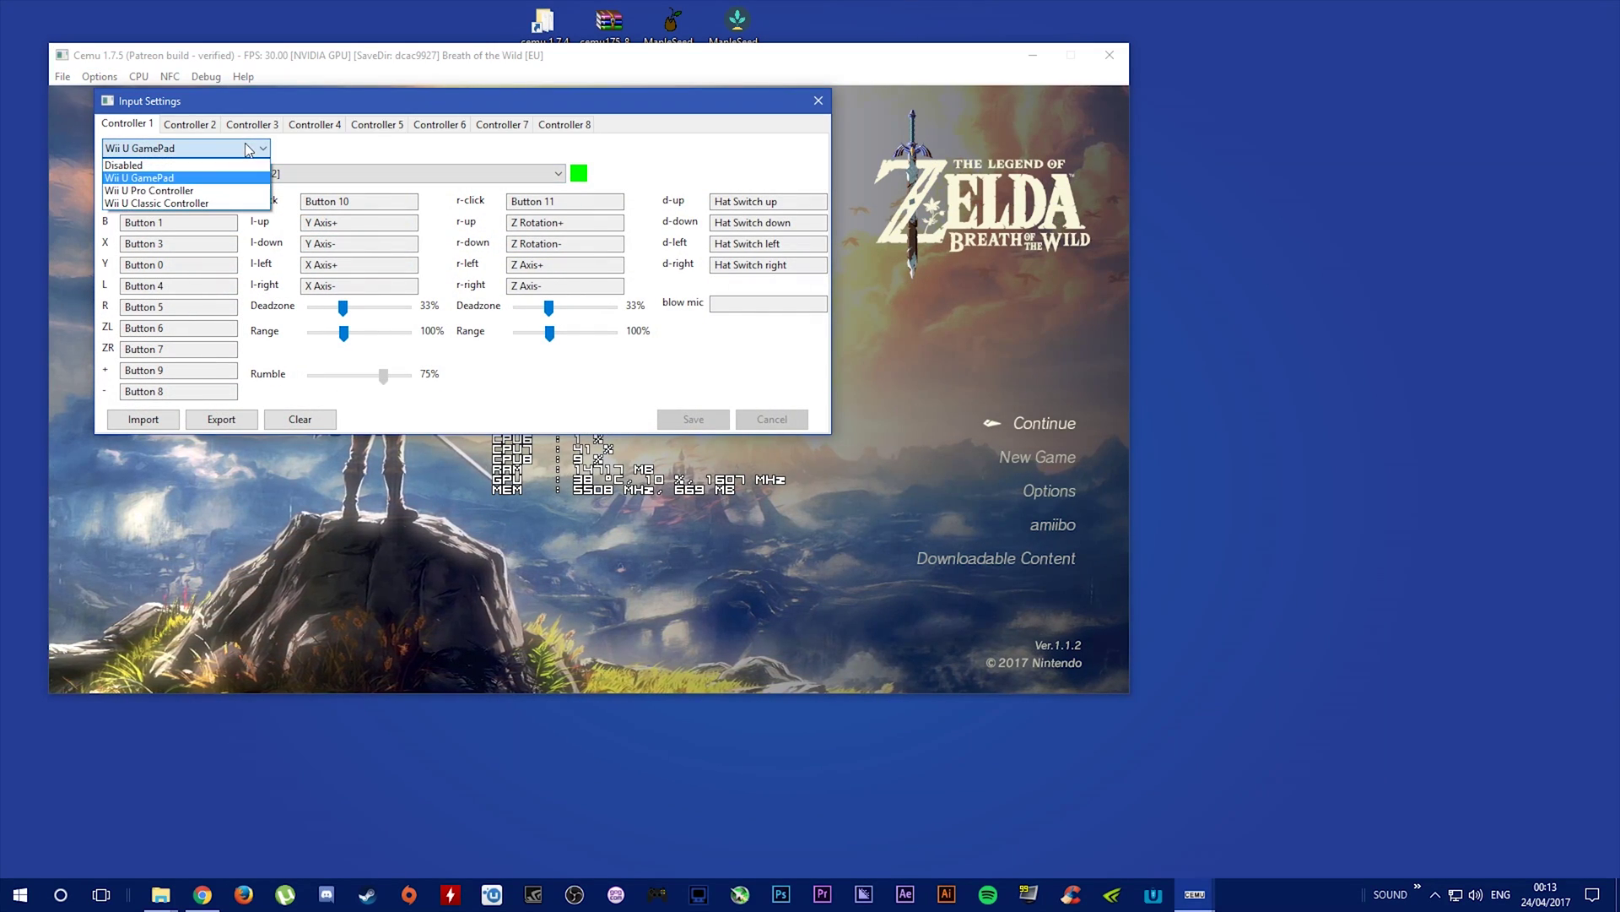
click(177, 184)
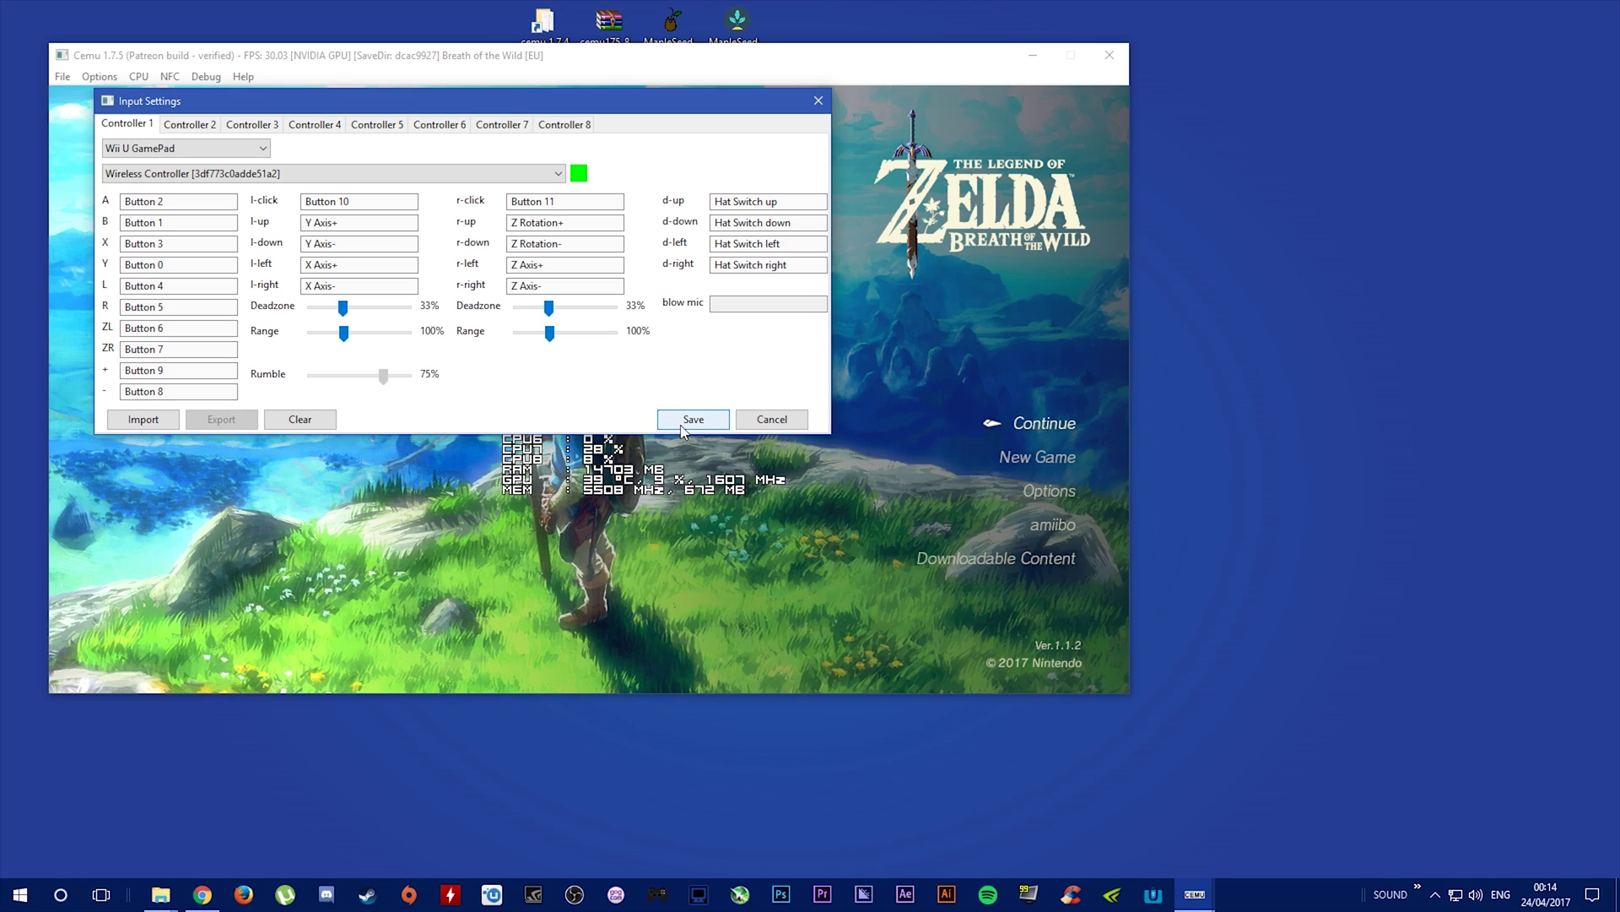
click(682, 426)
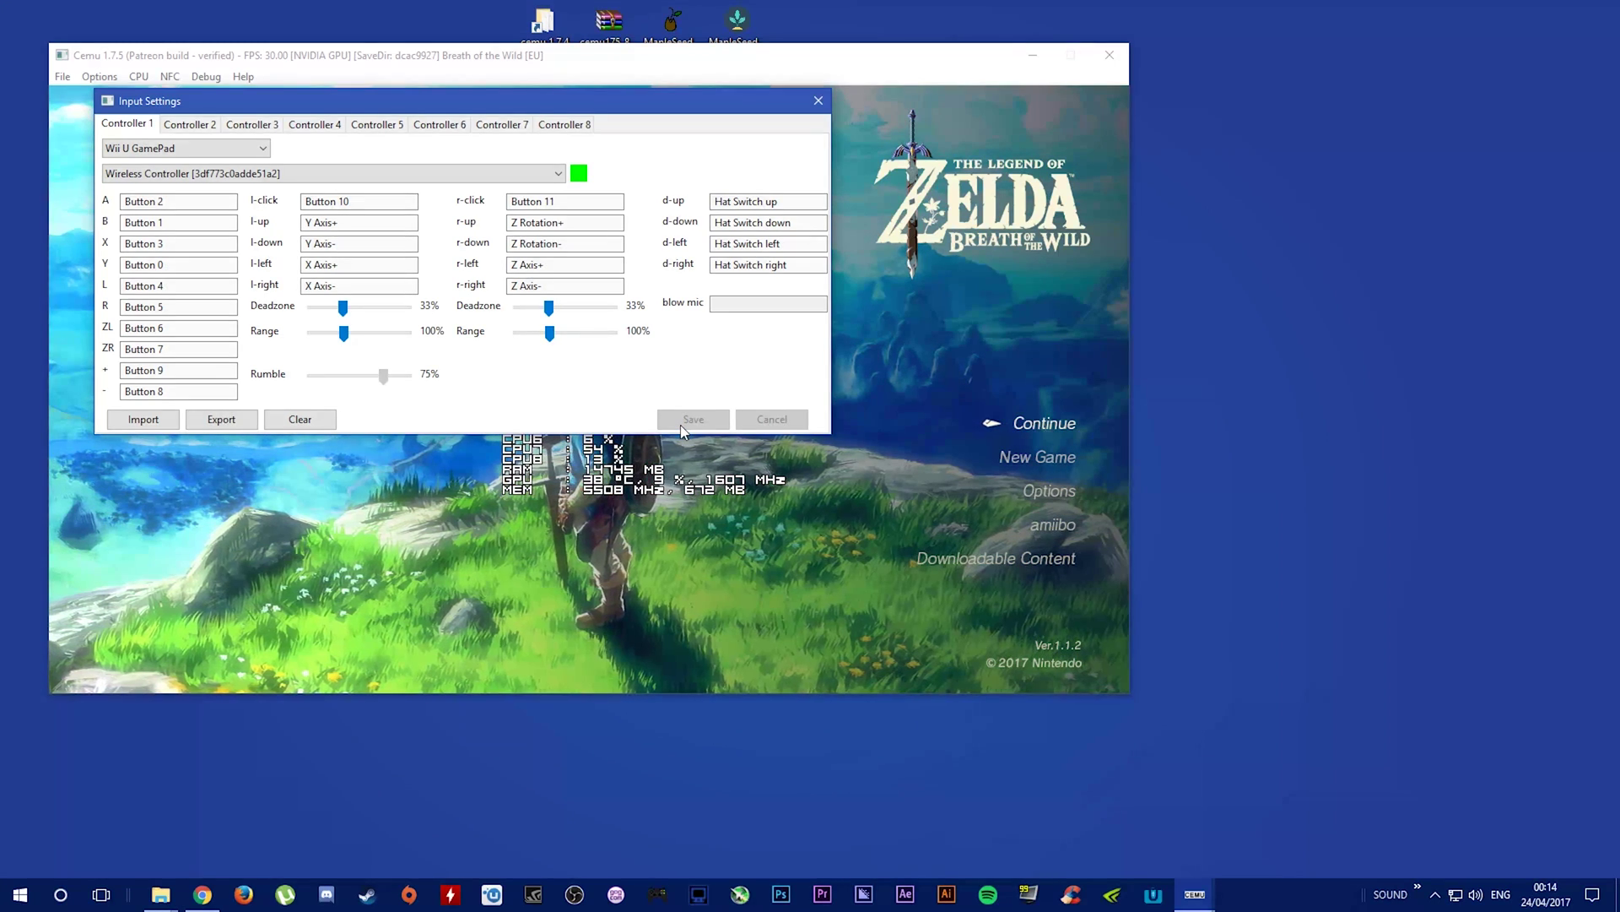
click(816, 102)
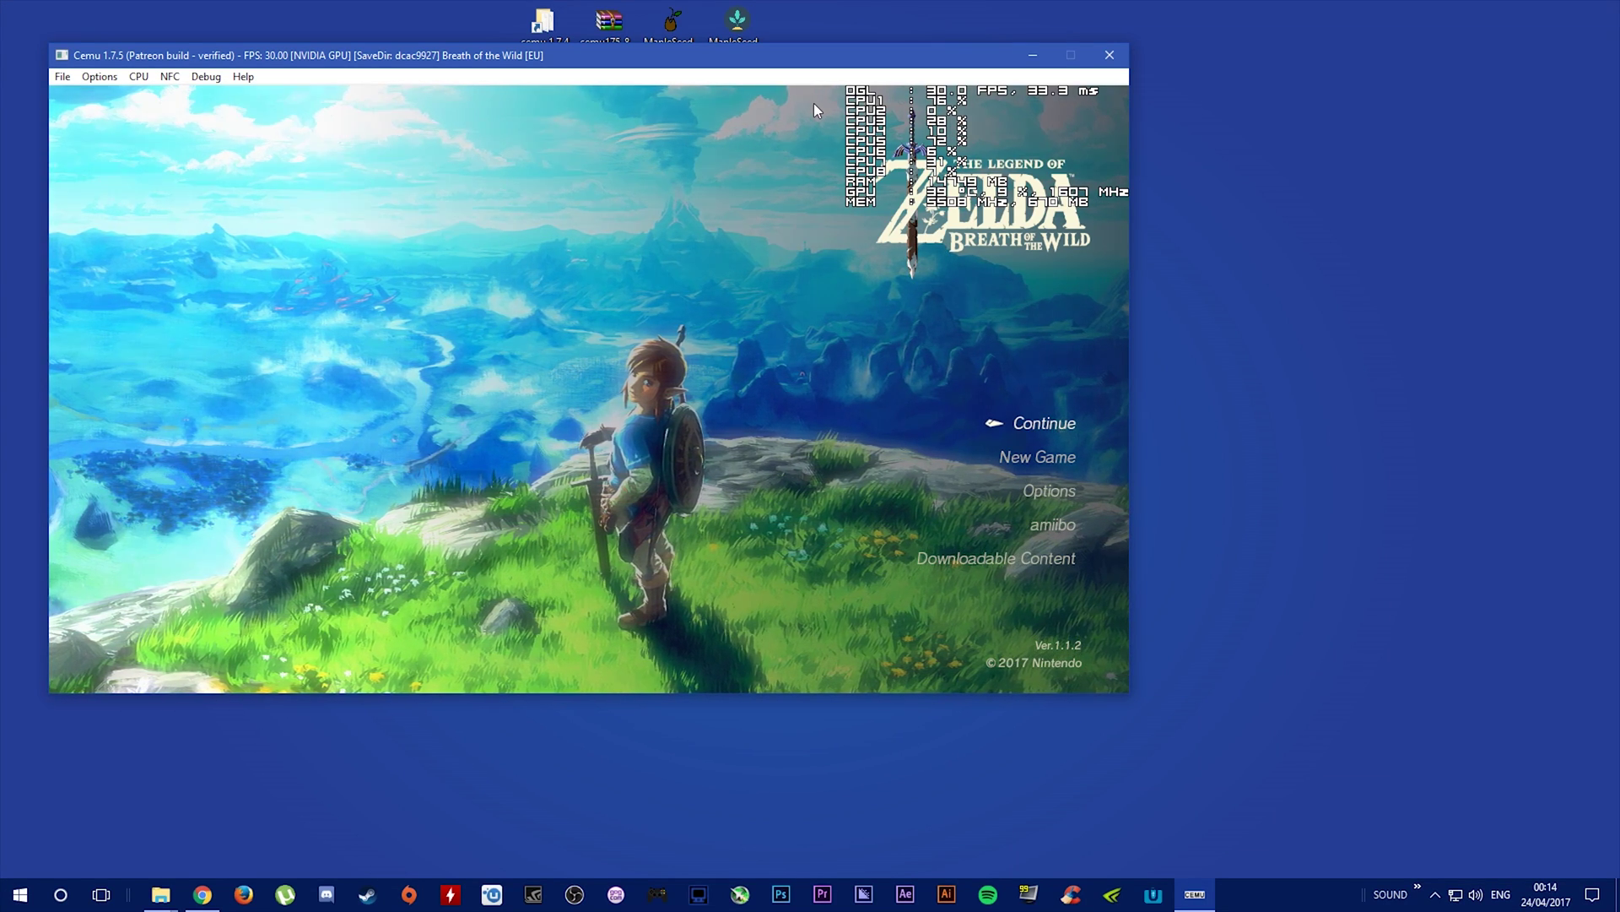
Continue the game from the Kakariko Village save dated 23/04/2017 22:17
key(Return)
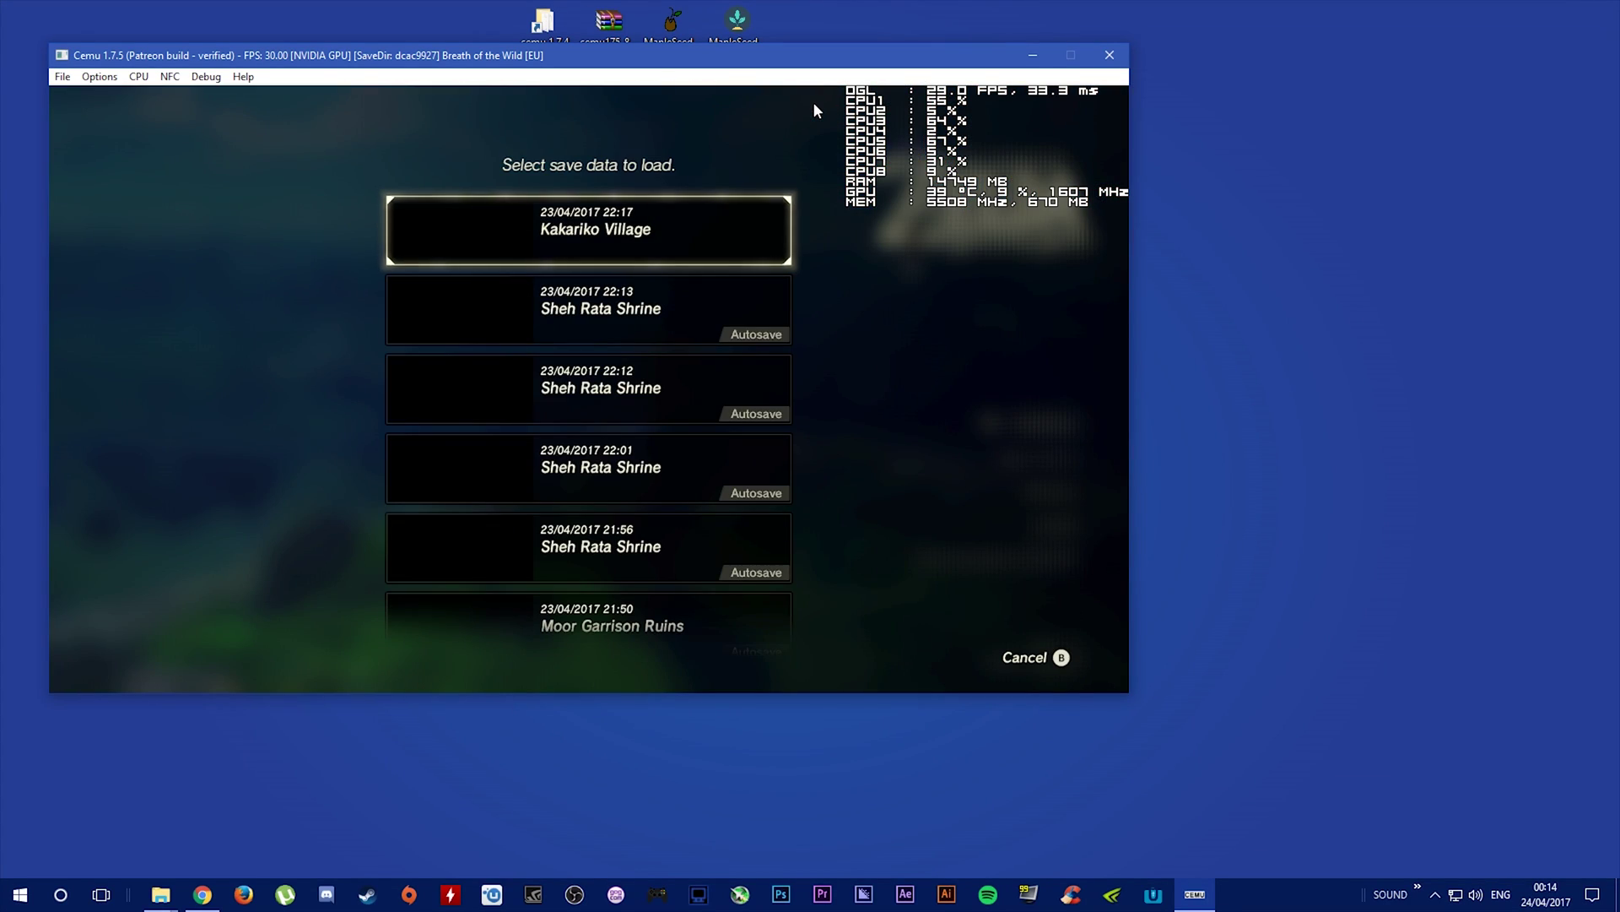
key(Return)
key(Return)
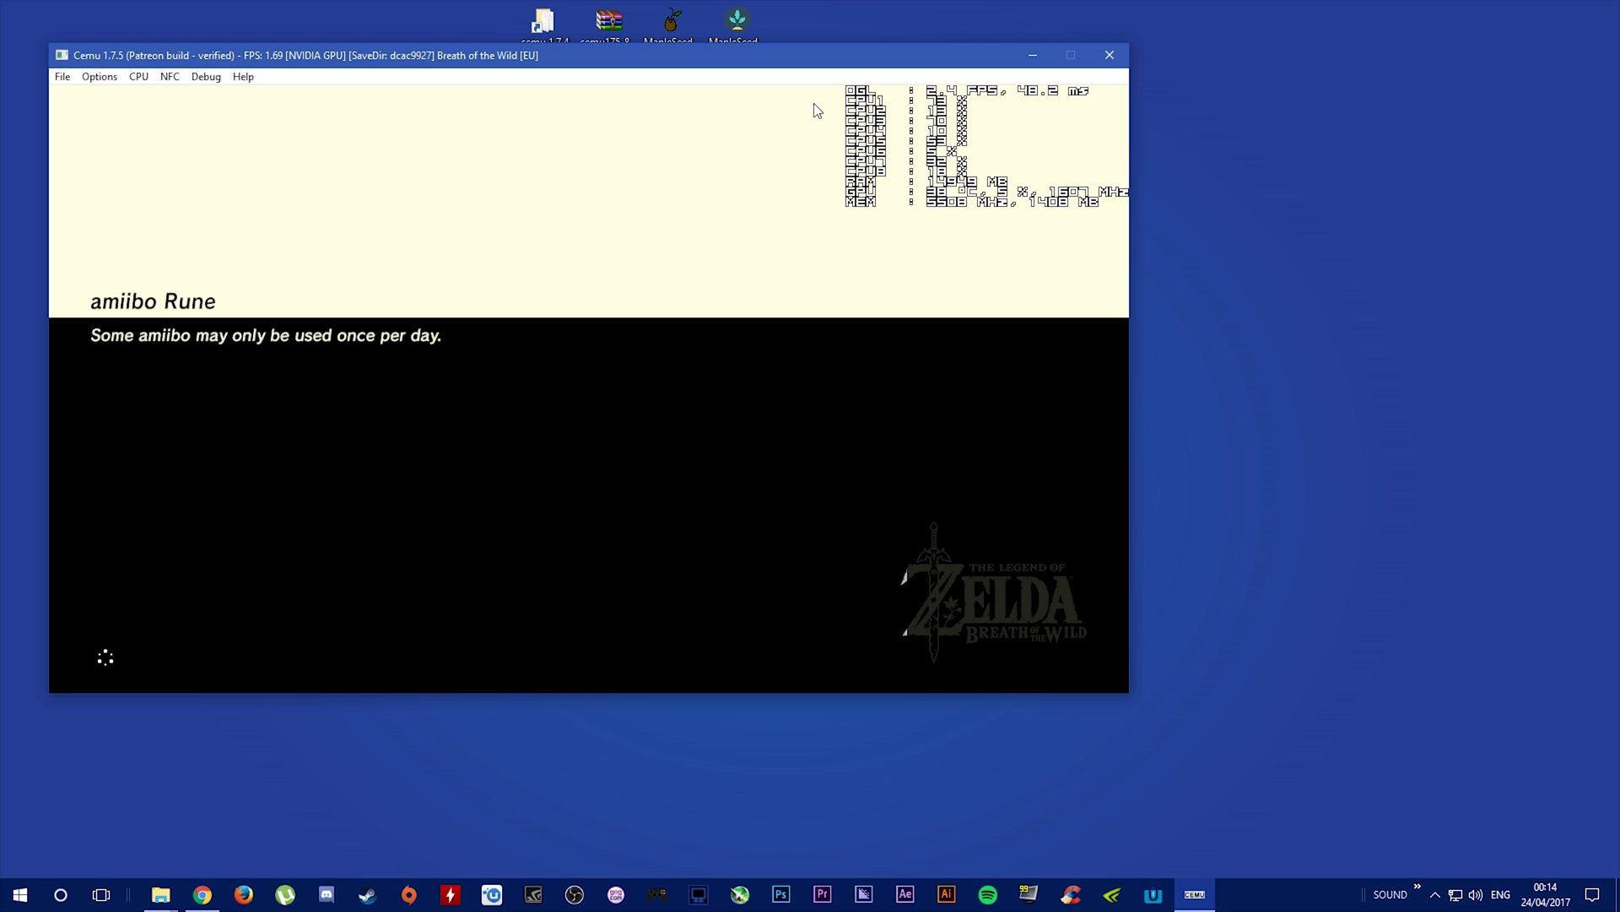
Enable the GX2SetGPUFence skip (HACK) option while the save loads
click(99, 76)
click(160, 133)
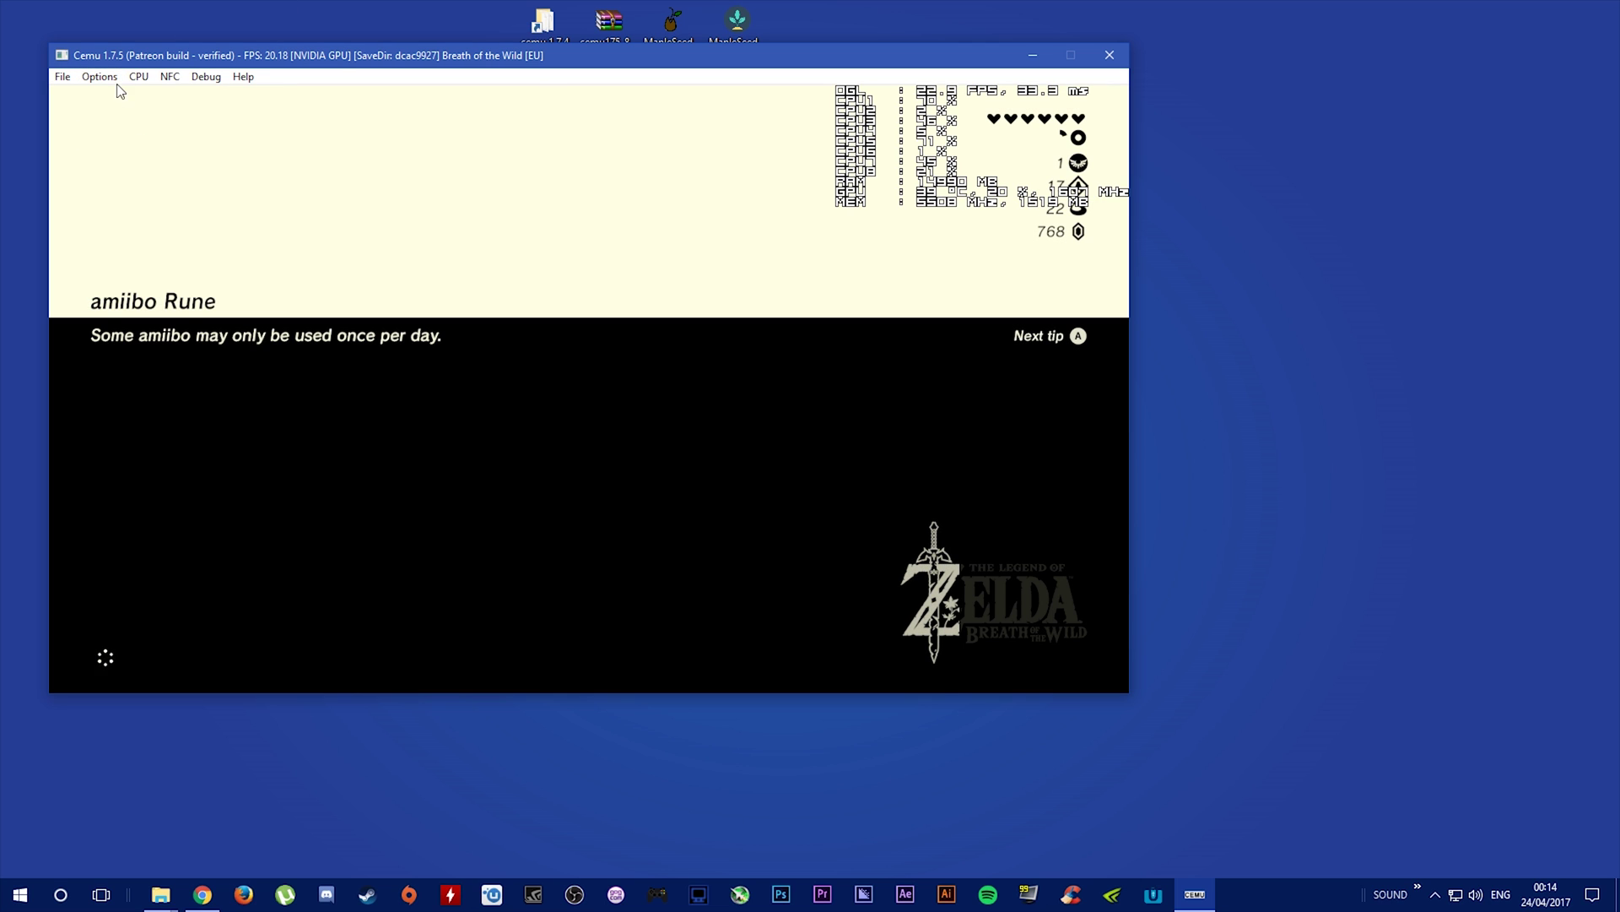
click(100, 76)
click(502, 238)
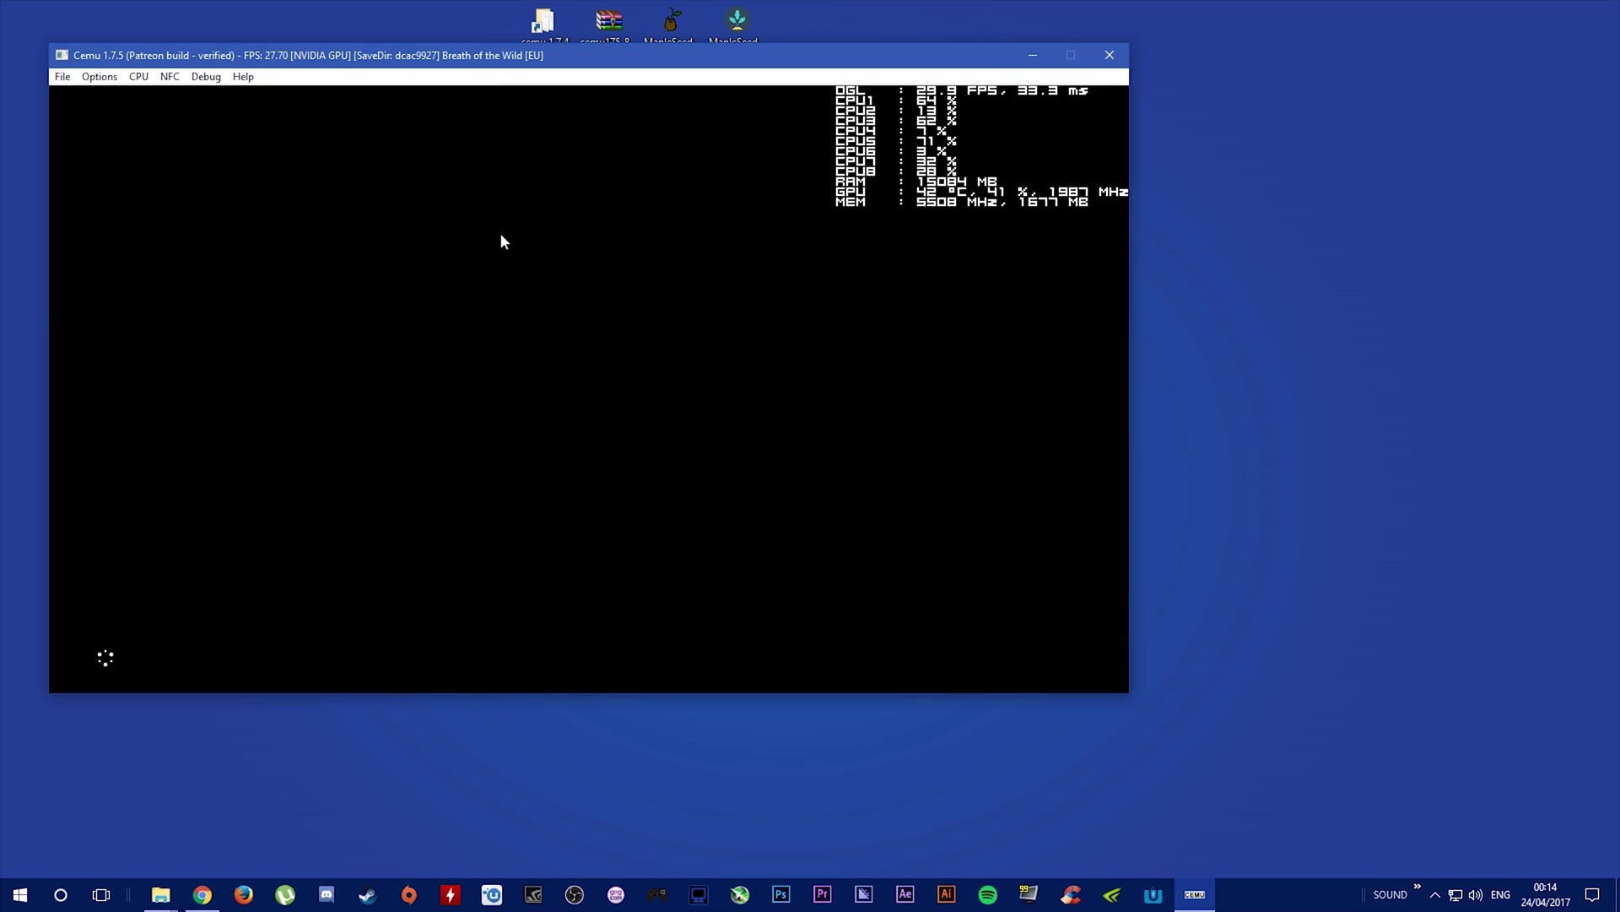